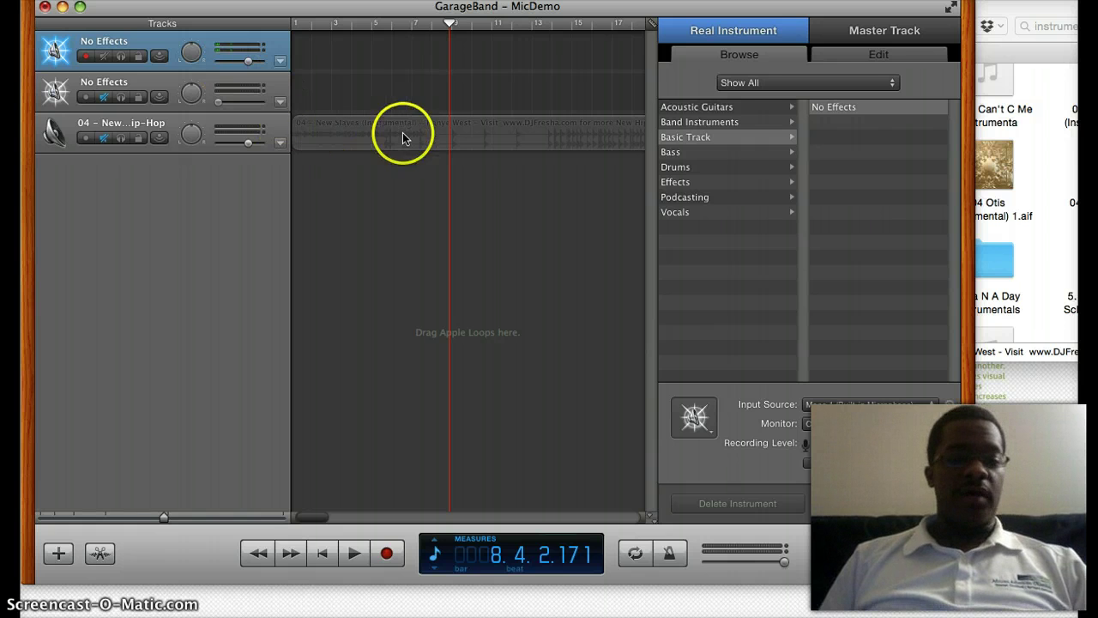
# Move the playhead to the start of the song and toggle the instrumental track's mute, leaving the track muted
pyautogui.click(102, 138)
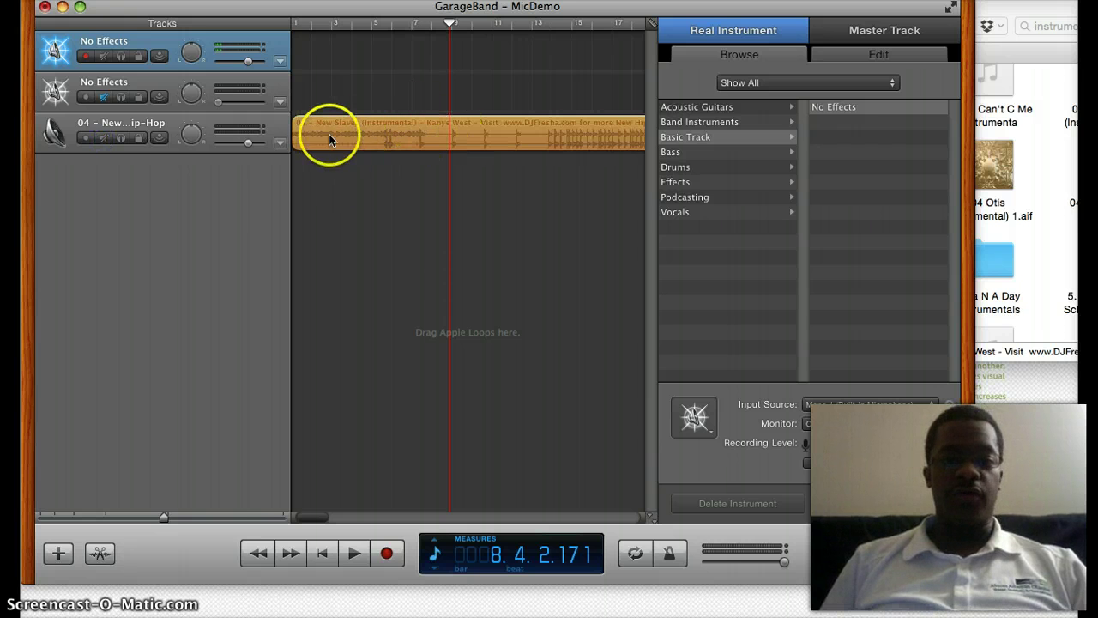
pyautogui.click(104, 138)
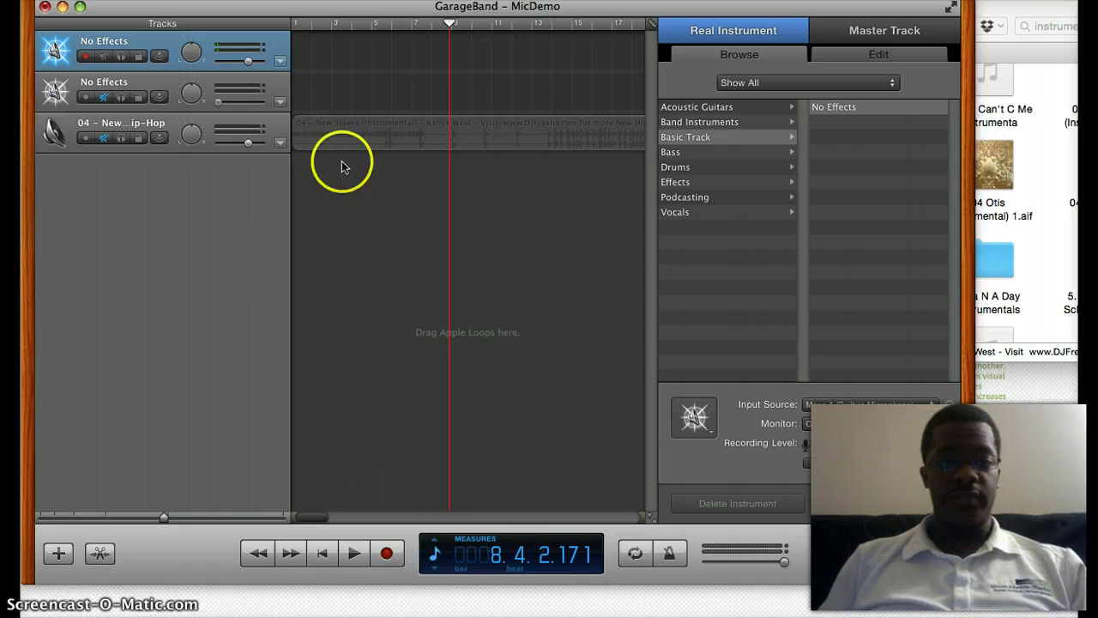
pyautogui.click(296, 23)
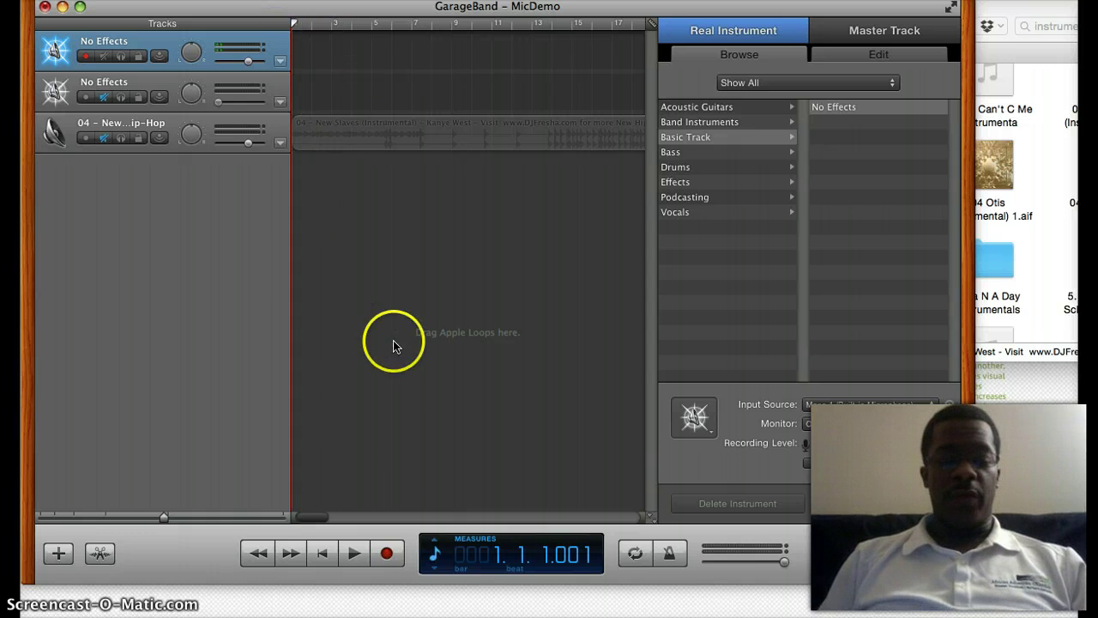
pyautogui.click(388, 556)
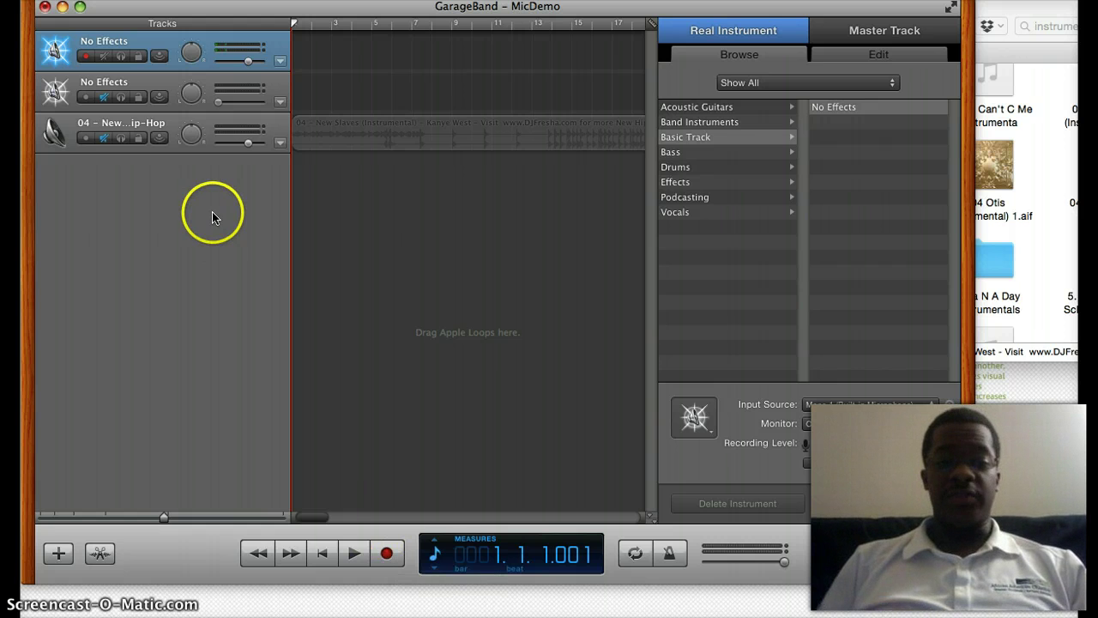
pyautogui.click(359, 128)
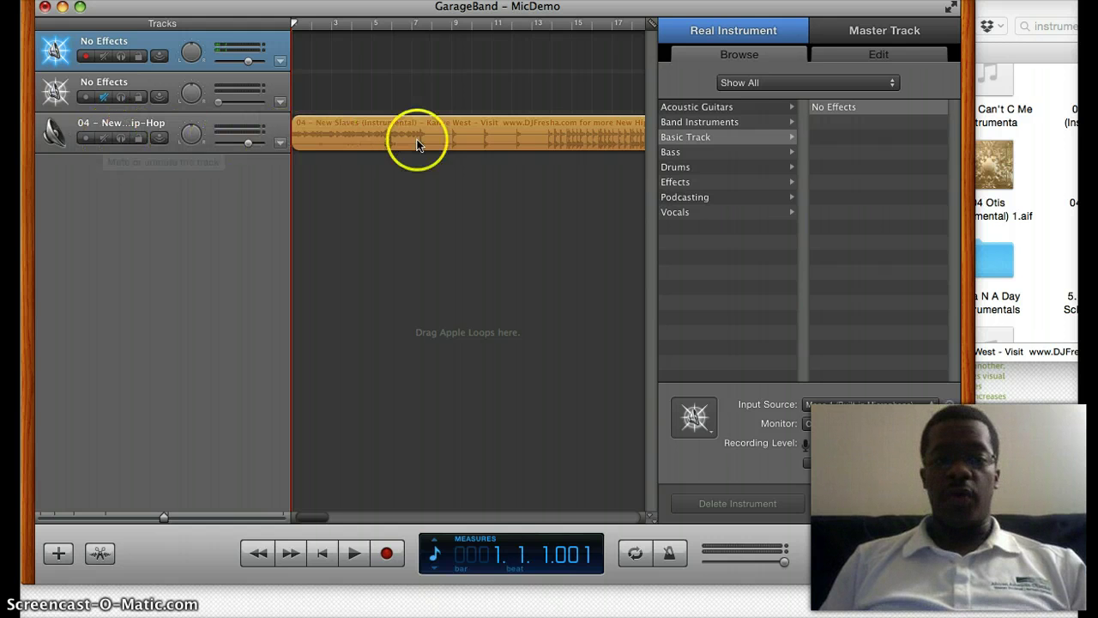
pyautogui.click(105, 139)
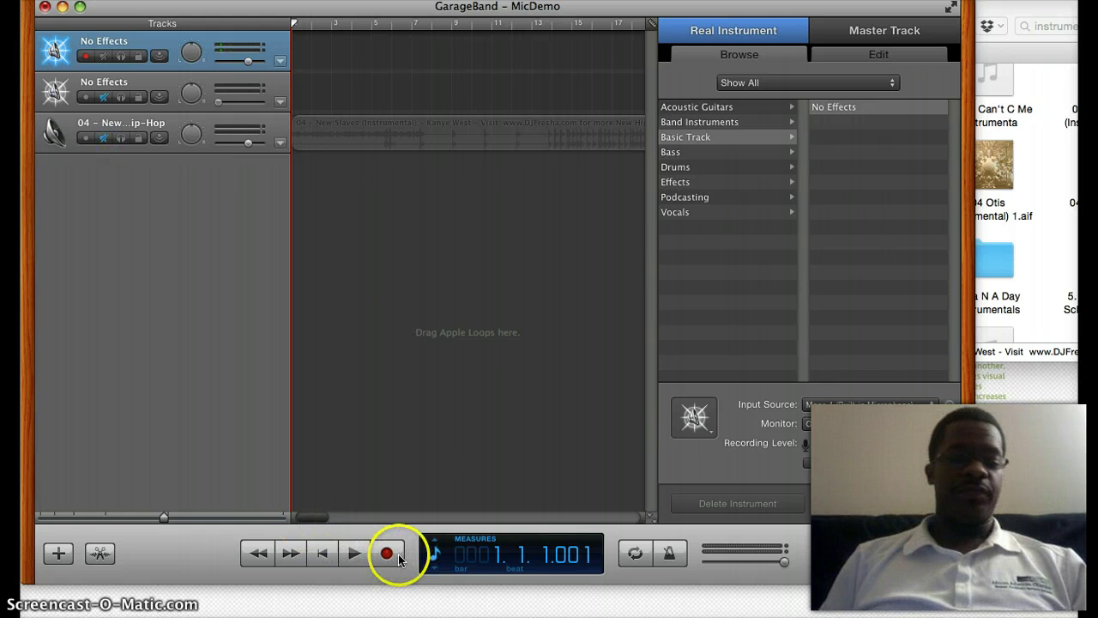
# Record a take on the first No Effects track from measure 1 to about measure 26
pyautogui.click(394, 557)
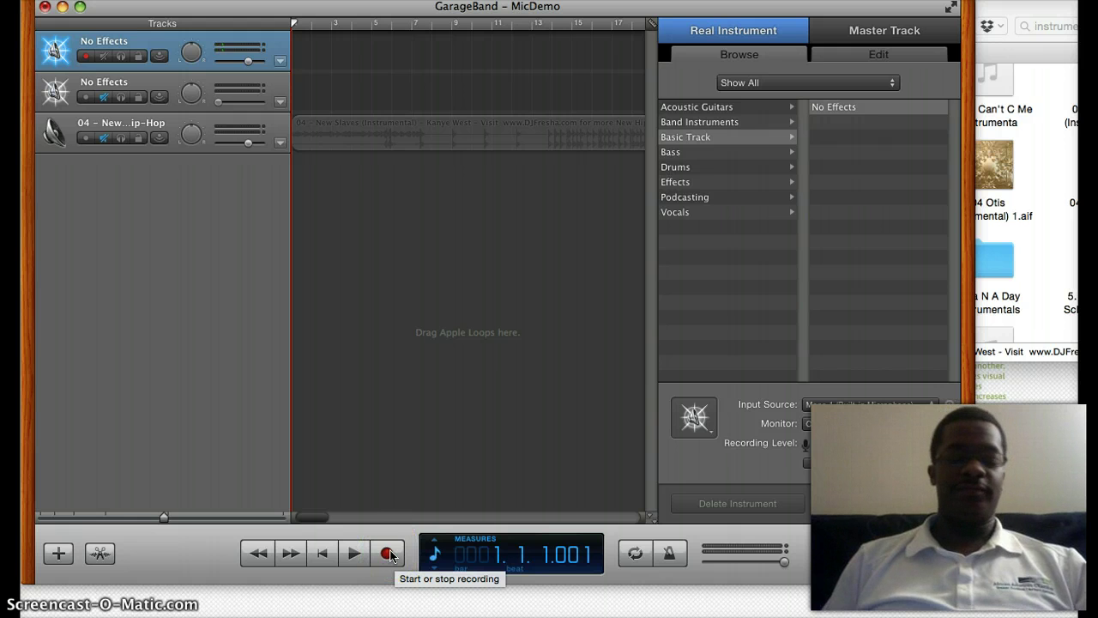
pyautogui.click(389, 554)
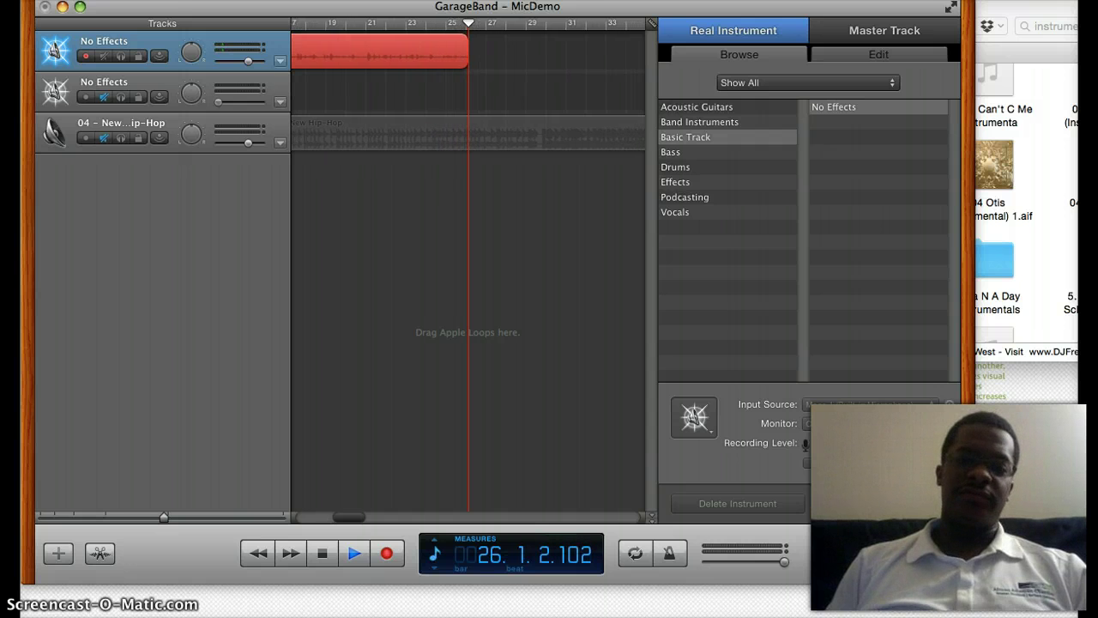
pyautogui.press('space')
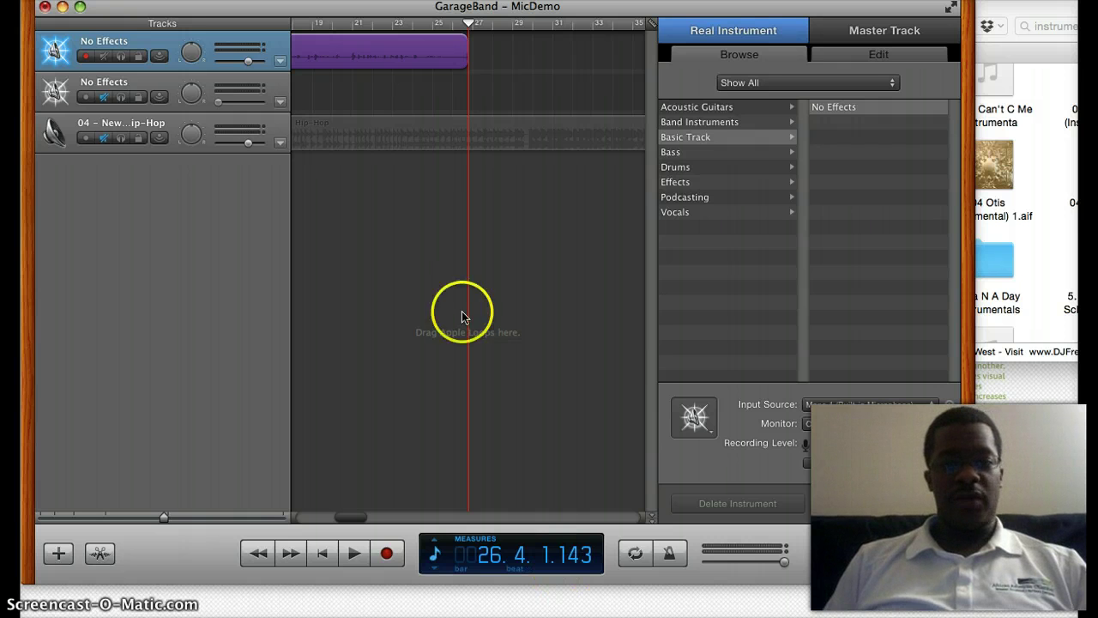
# Examine the waveform of the recorded region along the timeline
pyautogui.hscroll(-10, 494, 265)
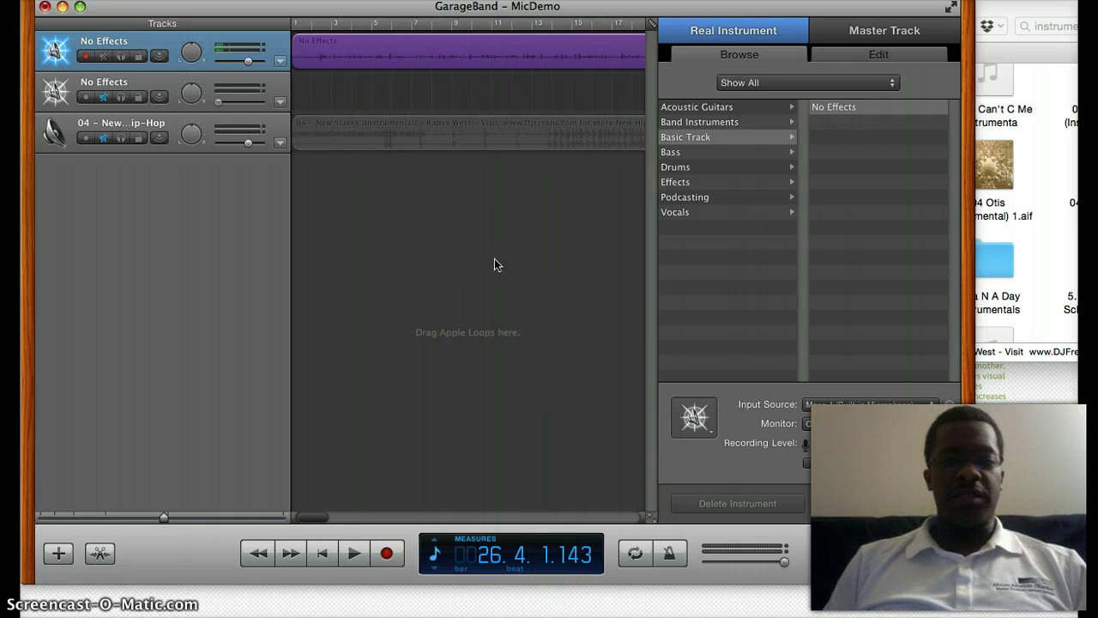
pyautogui.hscroll(3, 408, 80)
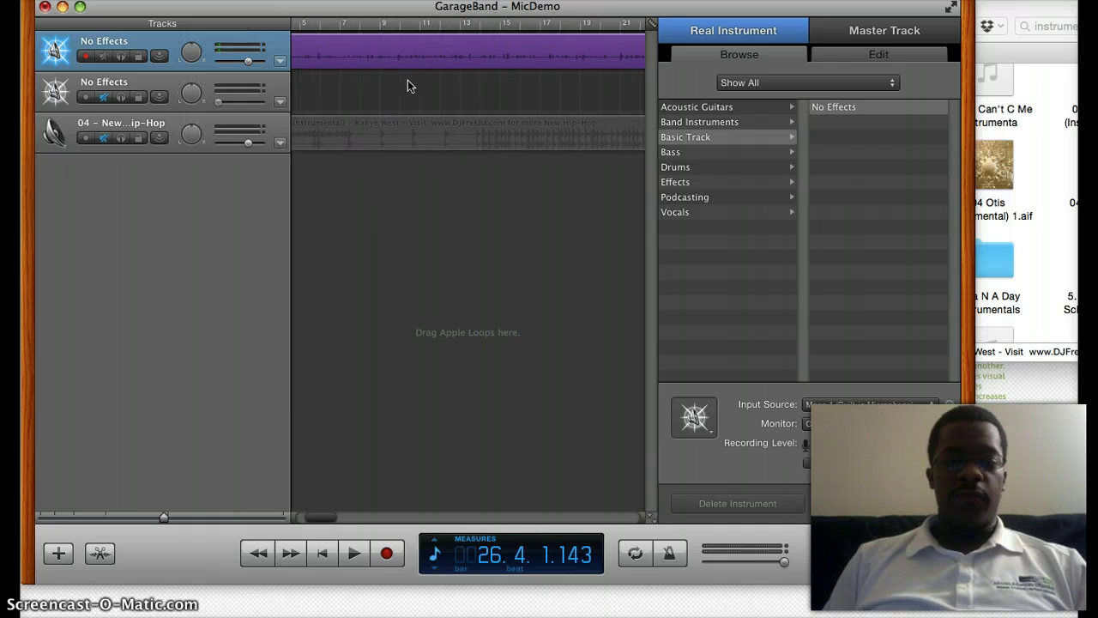
pyautogui.hscroll(-3, 408, 80)
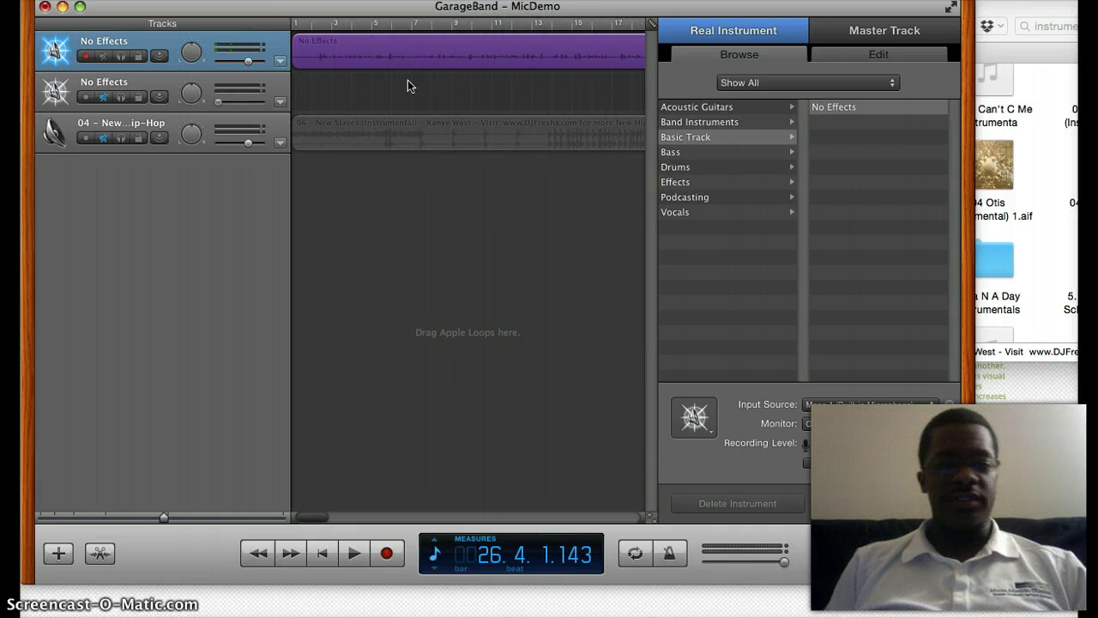
pyautogui.hscroll(1, 473, 68)
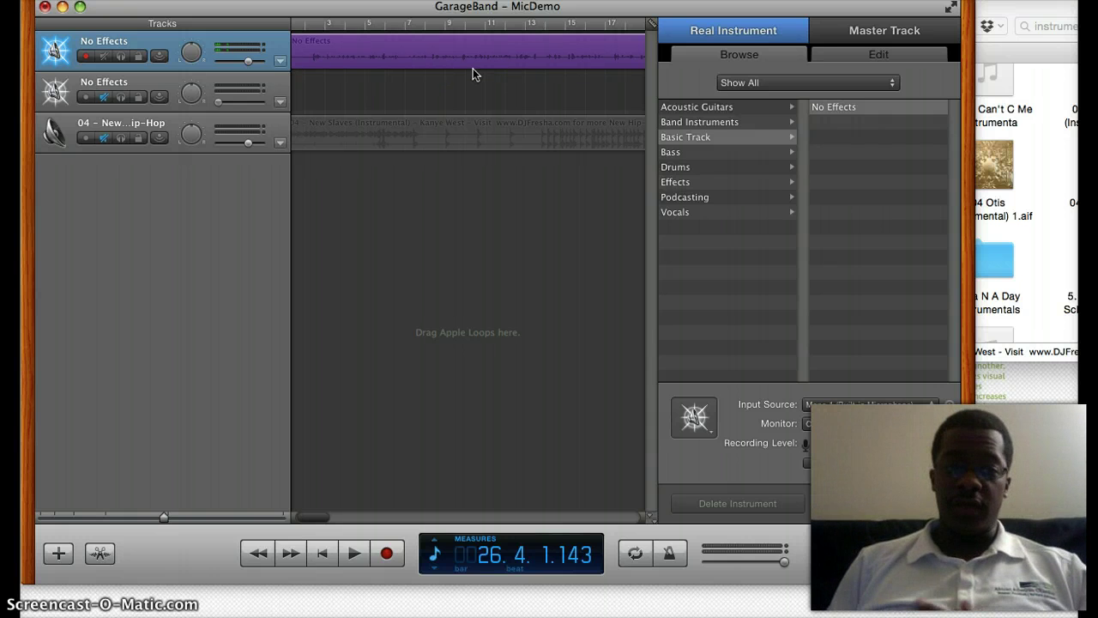
pyautogui.moveTo(473, 67)
pyautogui.mouseDown()
pyautogui.moveTo(451, 110)
pyautogui.moveTo(318, 26)
pyautogui.mouseUp()
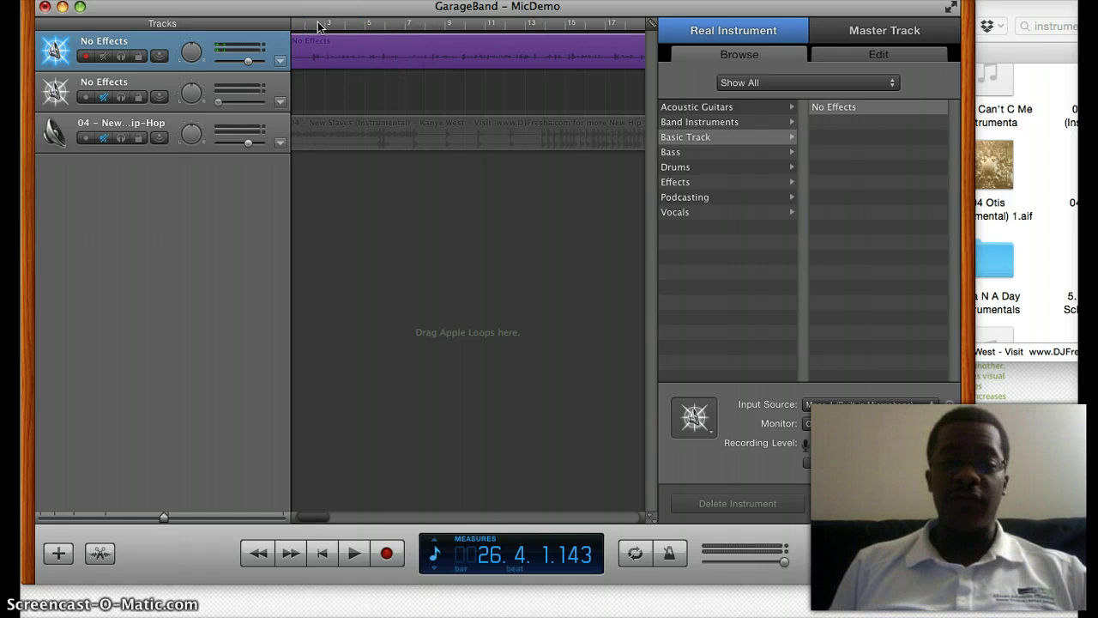
pyautogui.moveTo(317, 26)
pyautogui.mouseDown()
pyautogui.moveTo(363, 29)
pyautogui.moveTo(449, 111)
pyautogui.moveTo(536, 112)
pyautogui.mouseUp()
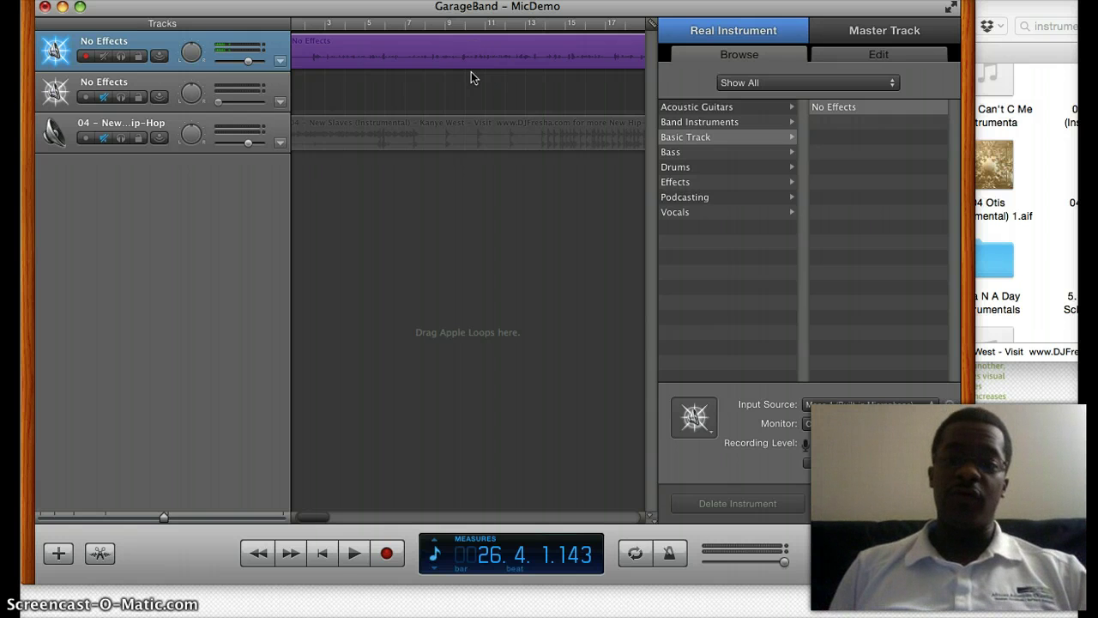
pyautogui.click(511, 51)
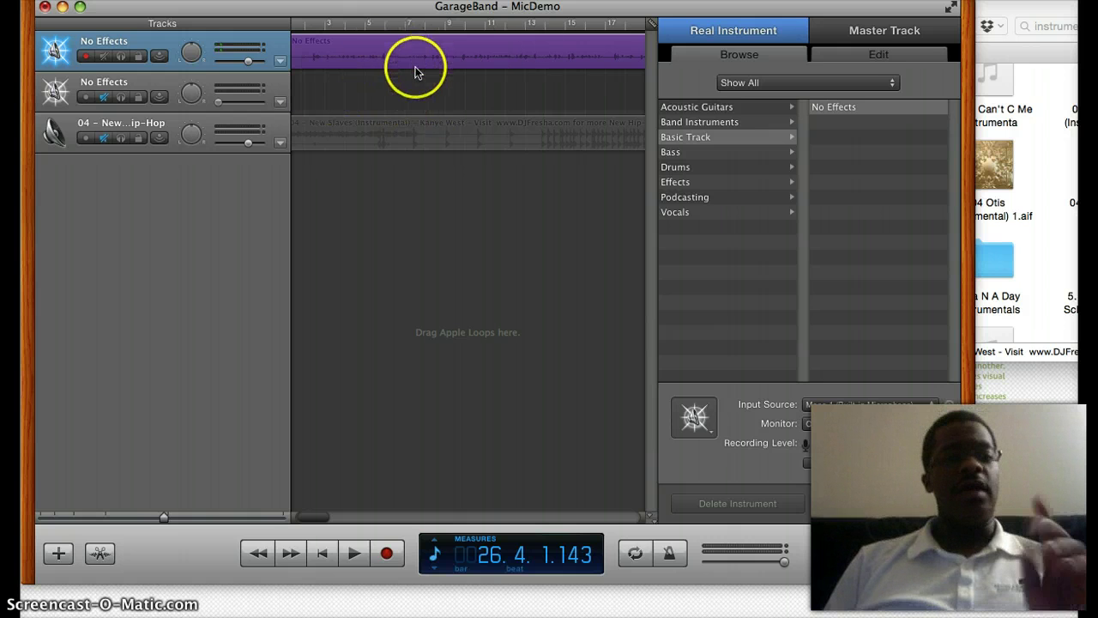
# Play back the unprocessed recording from measure 2 to about measure 8
pyautogui.click(305, 23)
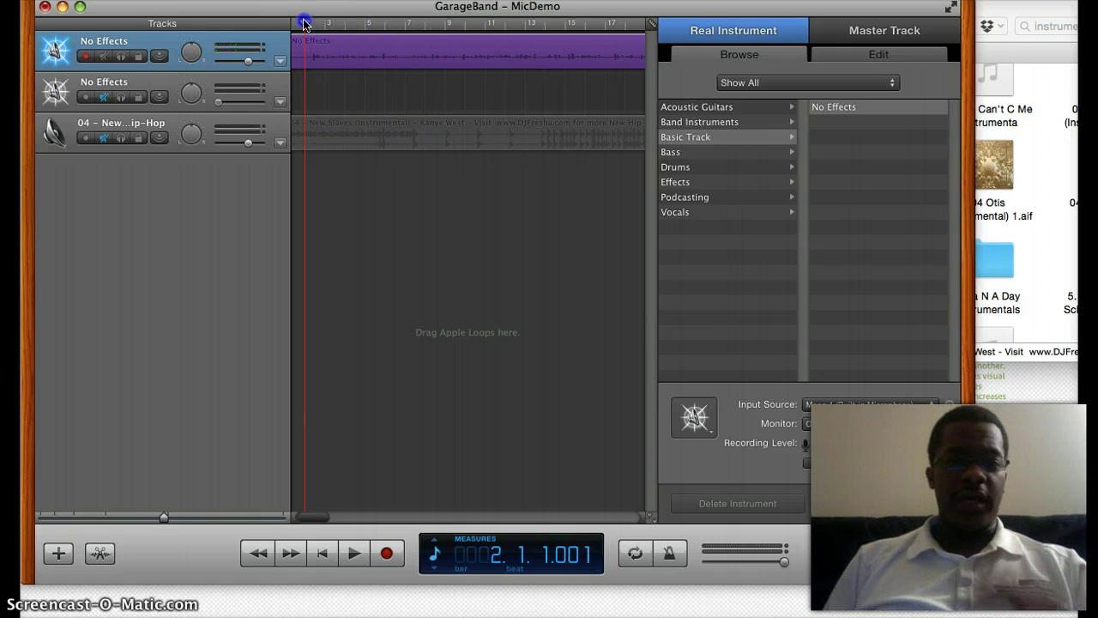
pyautogui.press('space')
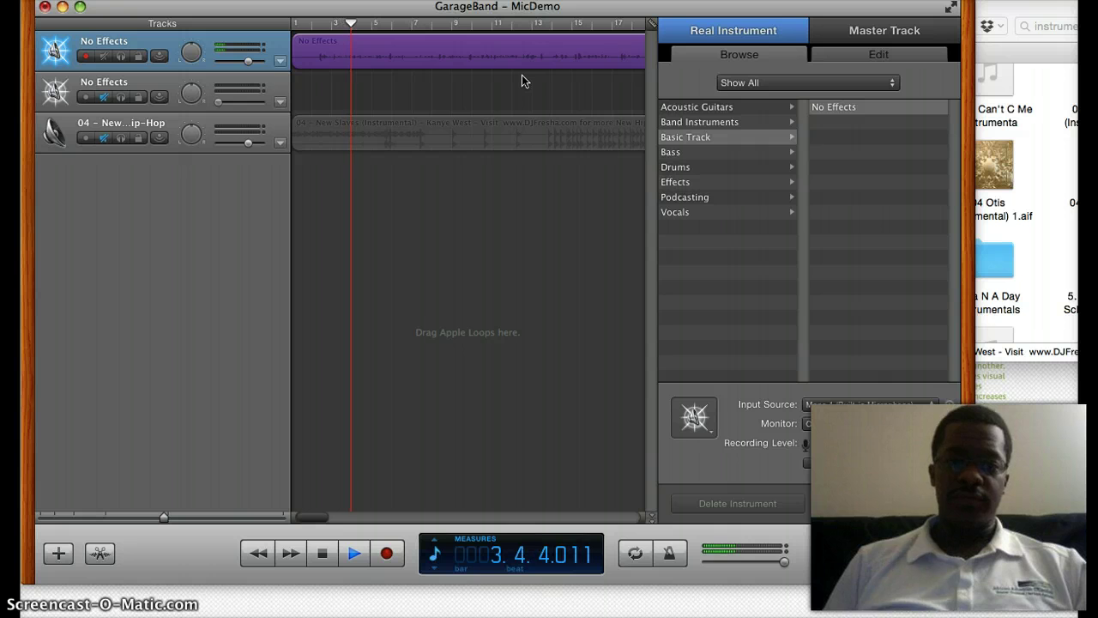
pyautogui.click(403, 45)
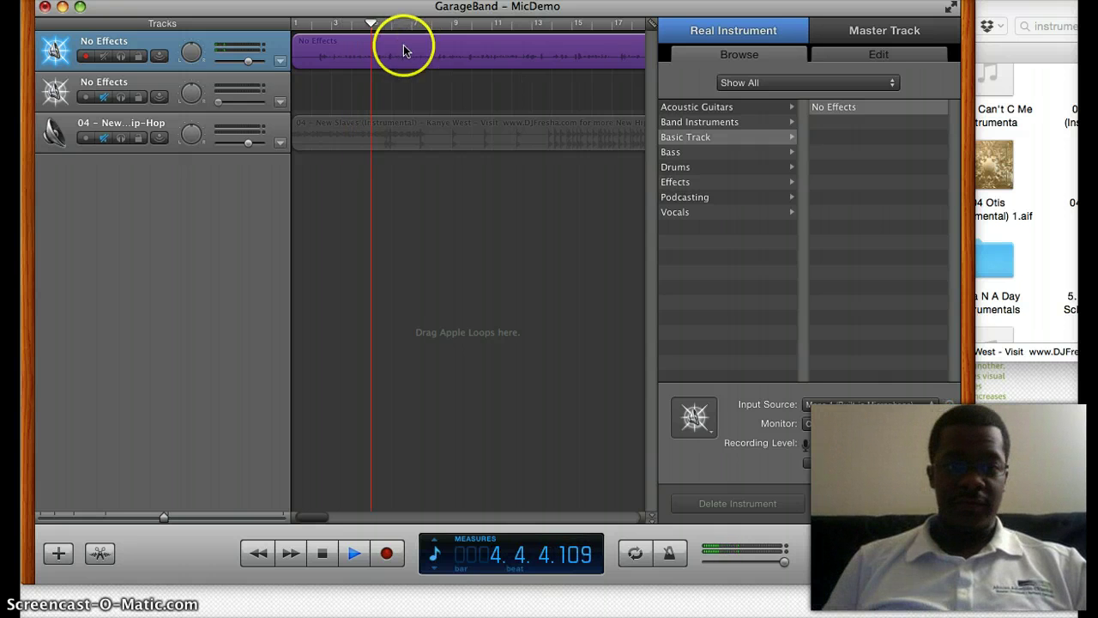
pyautogui.click(427, 67)
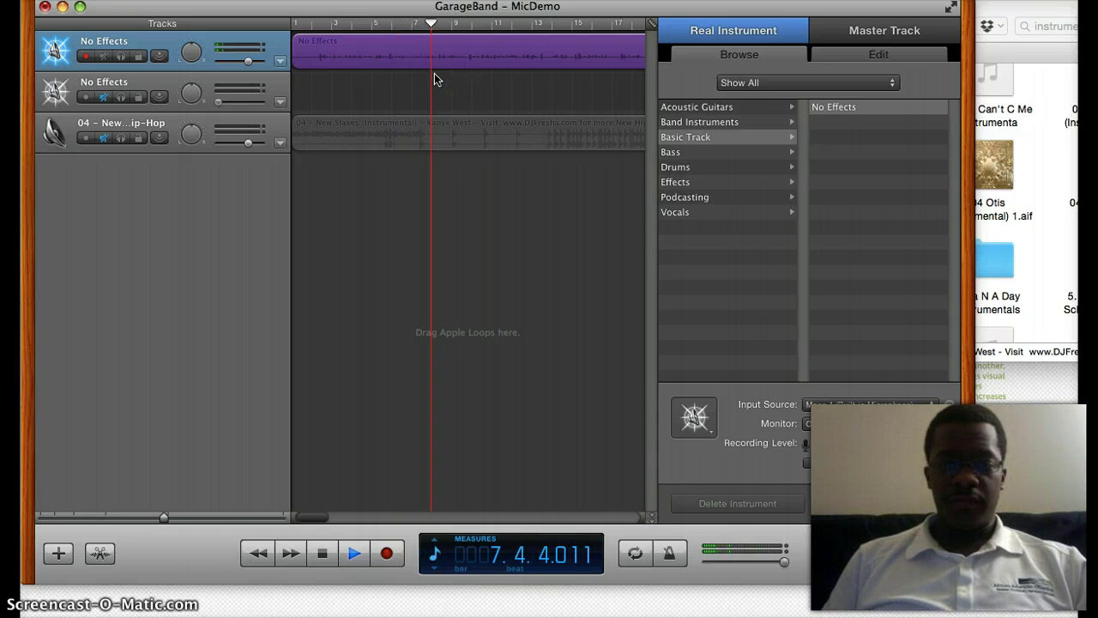
pyautogui.press('space')
pyautogui.click(475, 74)
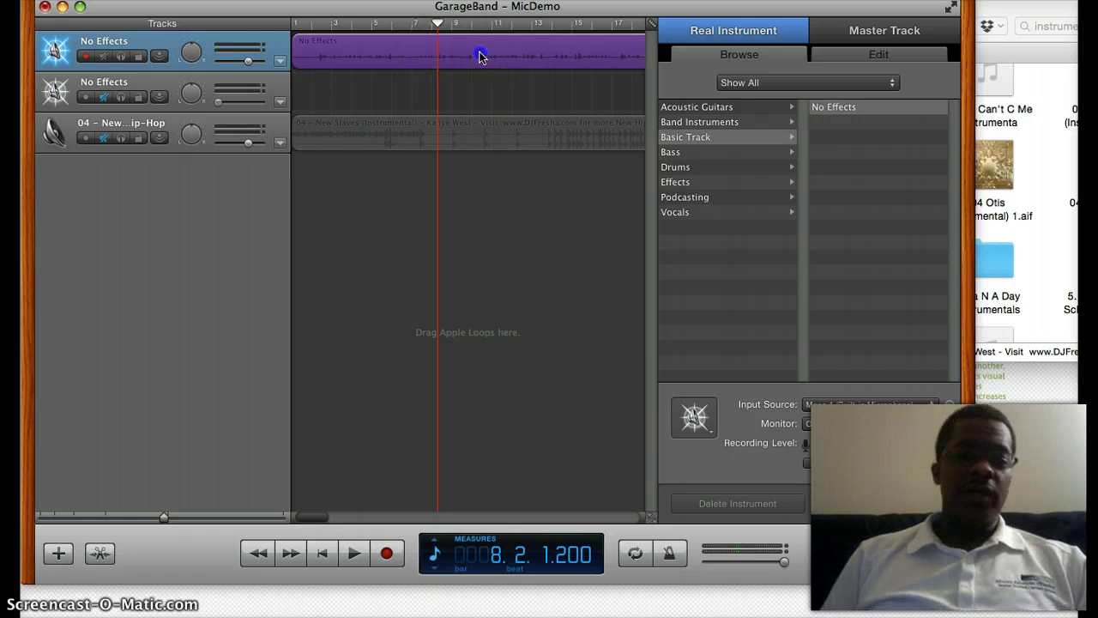
pyautogui.click(508, 147)
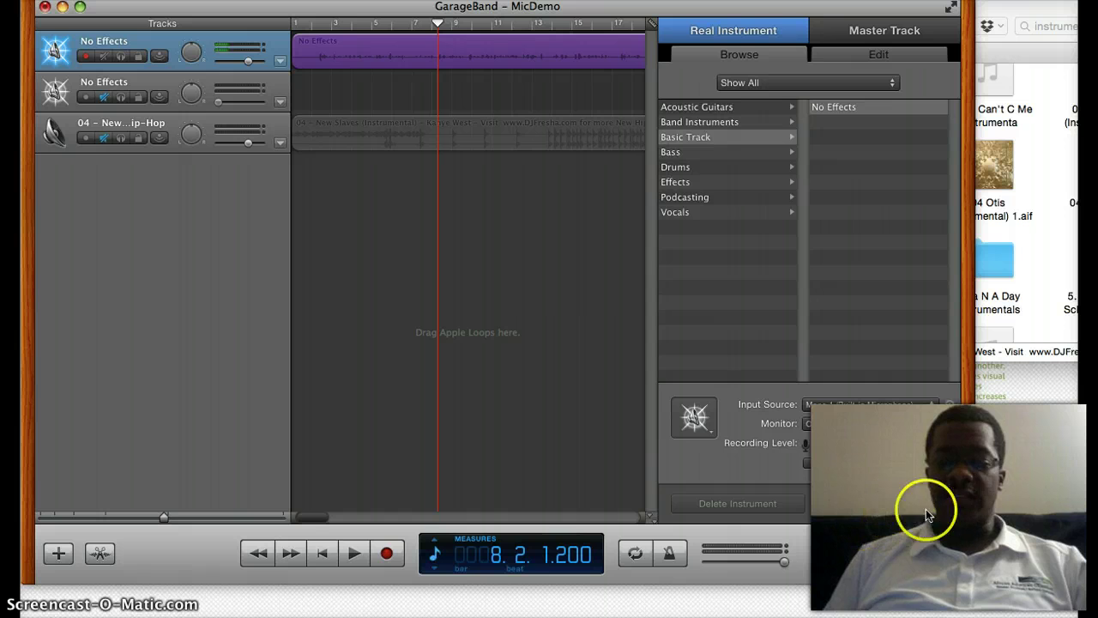
# Look through the Vocals presets for the recorded track and apply Male RnB Vocals
pyautogui.click(945, 555)
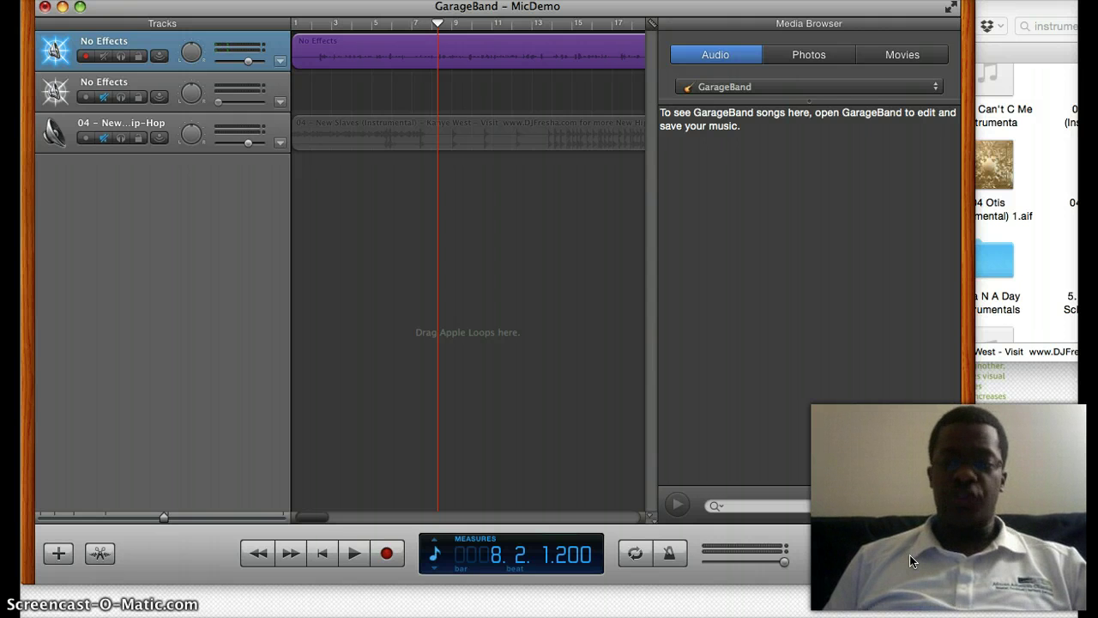
pyautogui.click(909, 554)
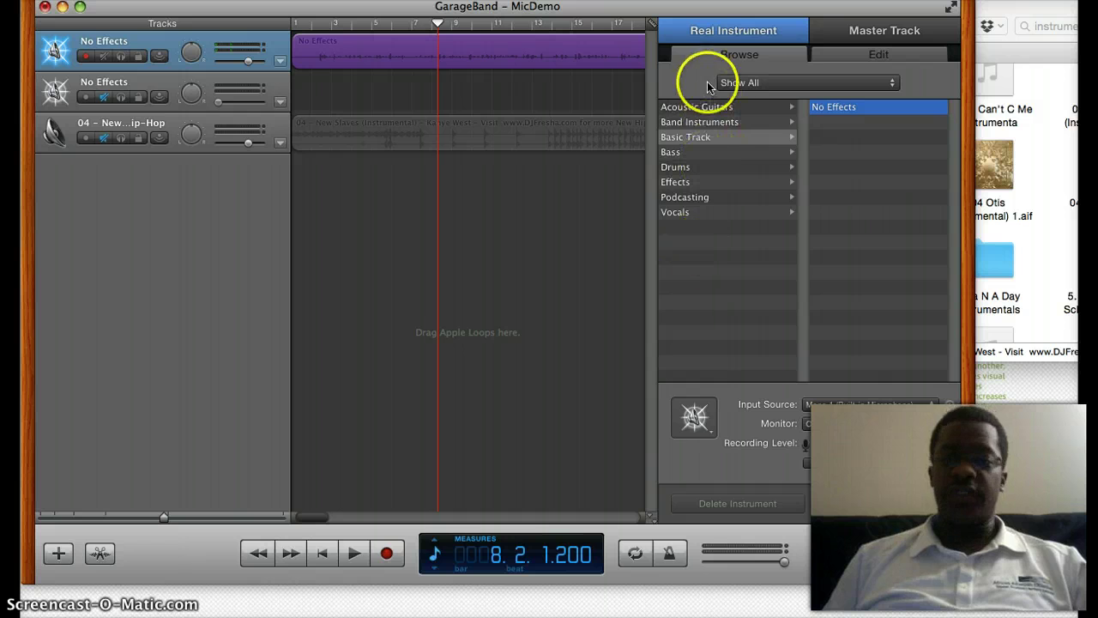
pyautogui.click(670, 213)
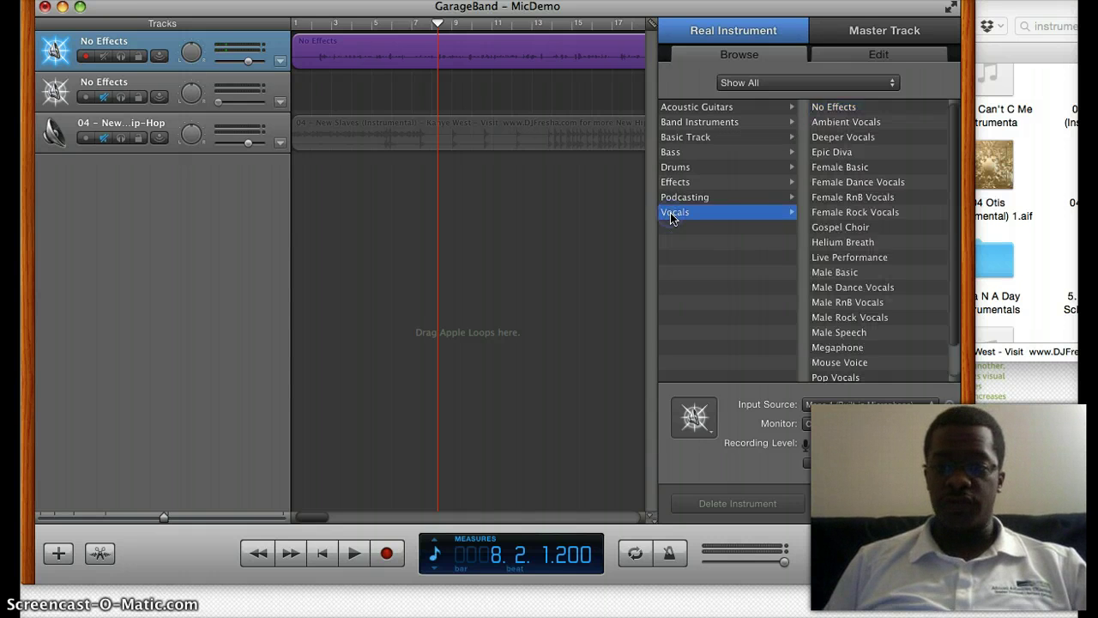
pyautogui.click(772, 214)
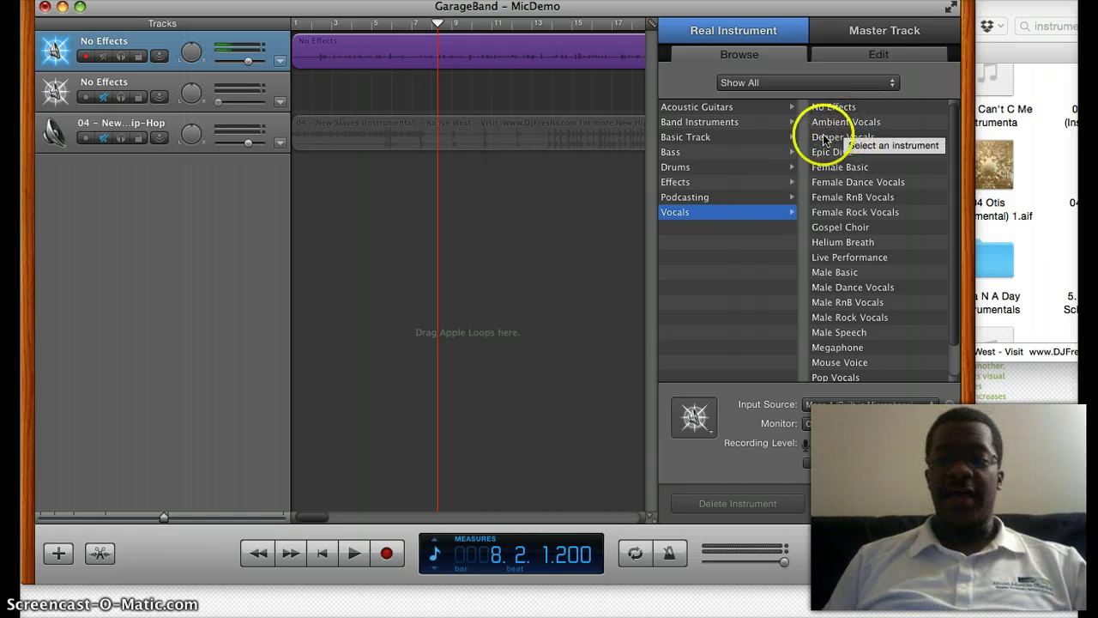
pyautogui.scroll(-1, 852, 230)
pyautogui.scroll(-3, 852, 227)
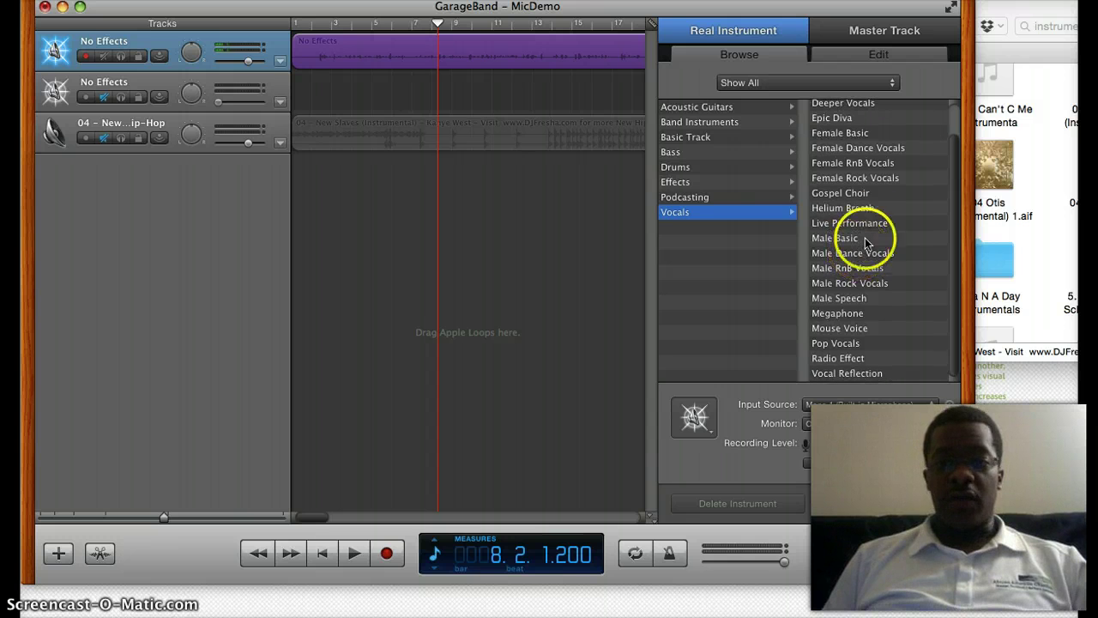
pyautogui.scroll(2, 867, 187)
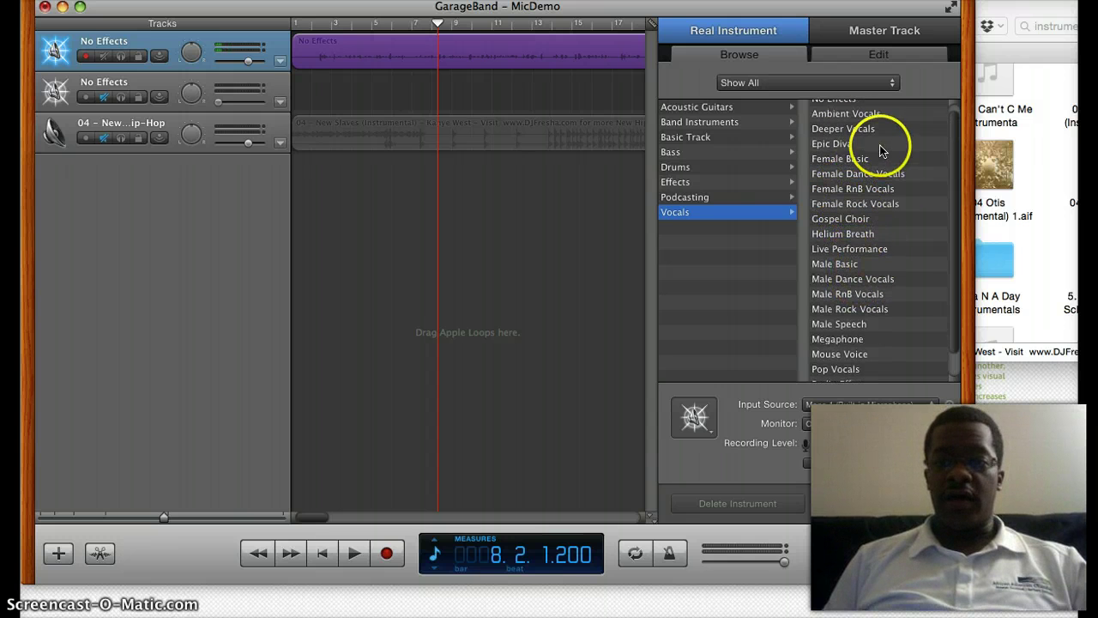
pyautogui.scroll(1, 882, 154)
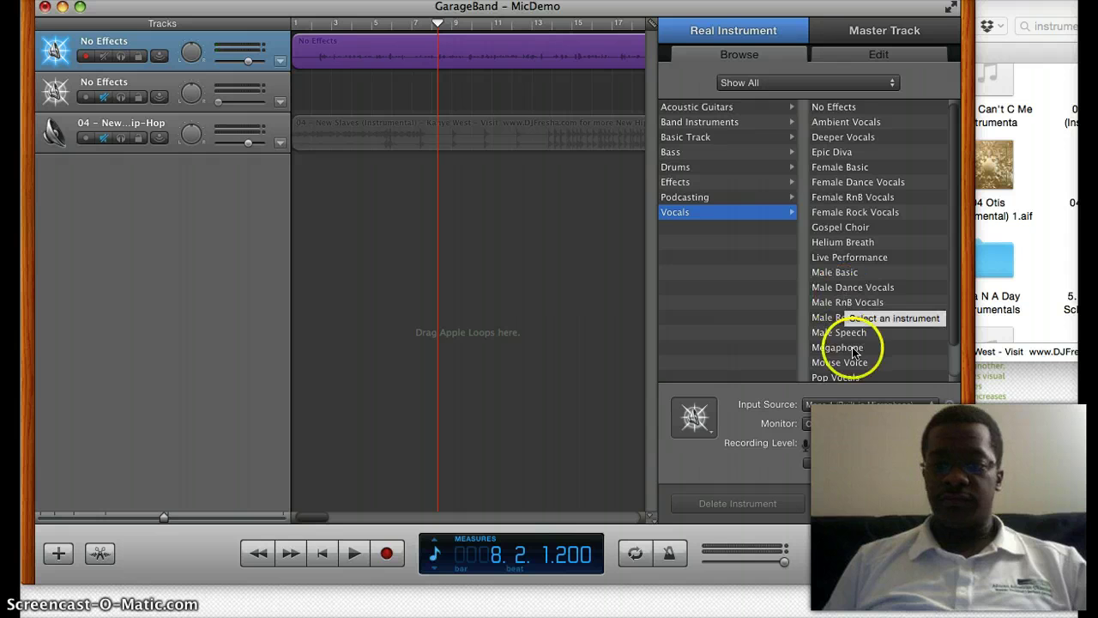
pyautogui.scroll(-1, 854, 350)
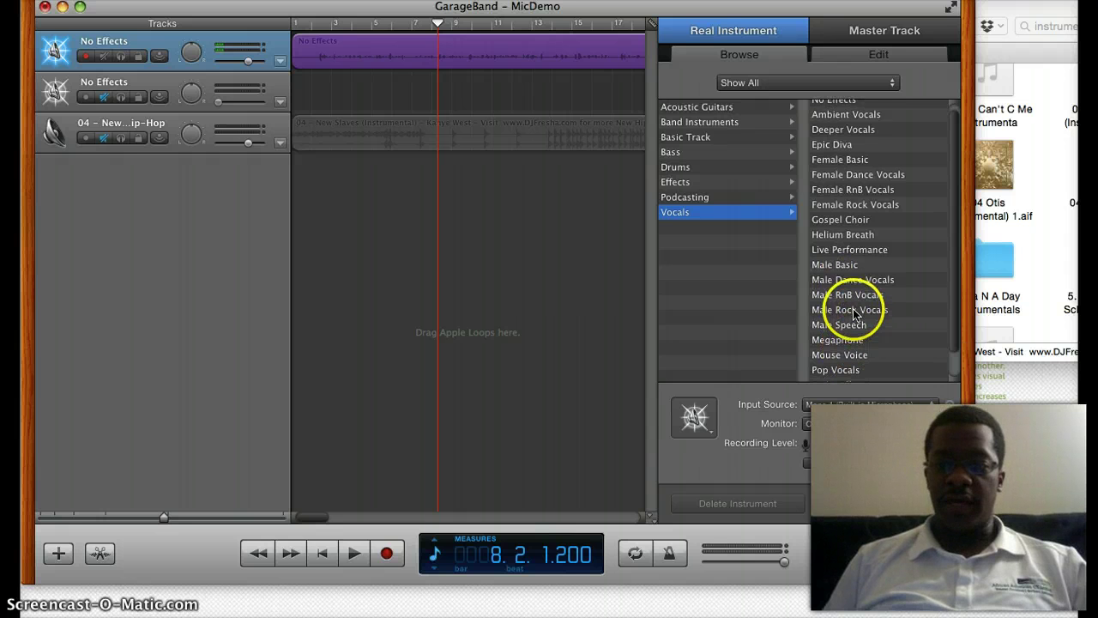
pyautogui.scroll(-1, 867, 314)
pyautogui.click(866, 283)
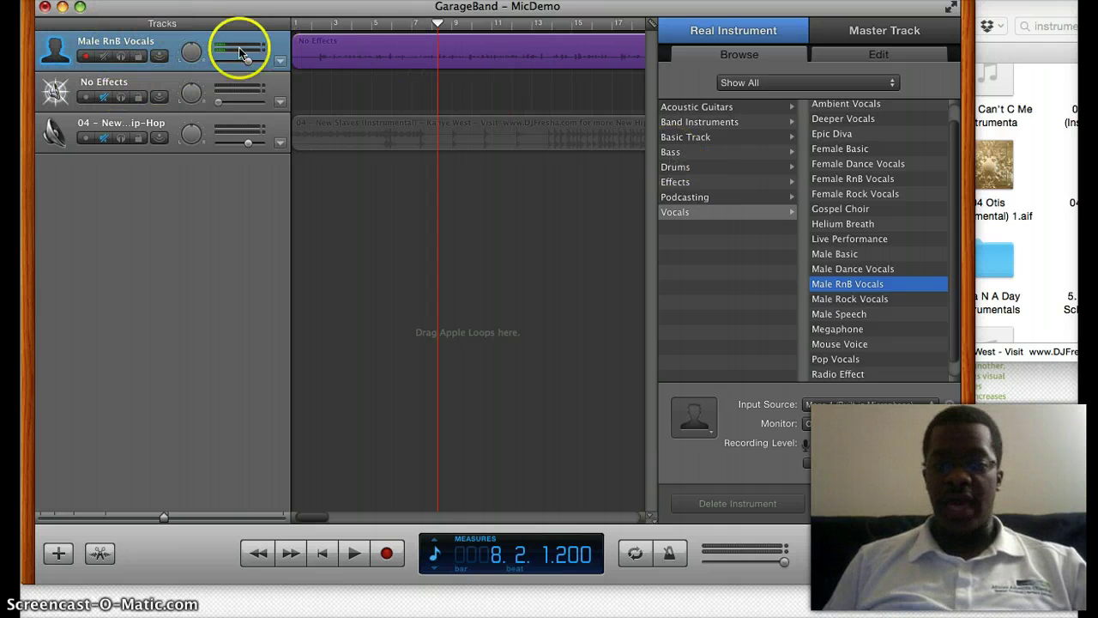
# Play back the recording with the Male RnB Vocals effect from measure 2 to about measure 11
pyautogui.click(314, 22)
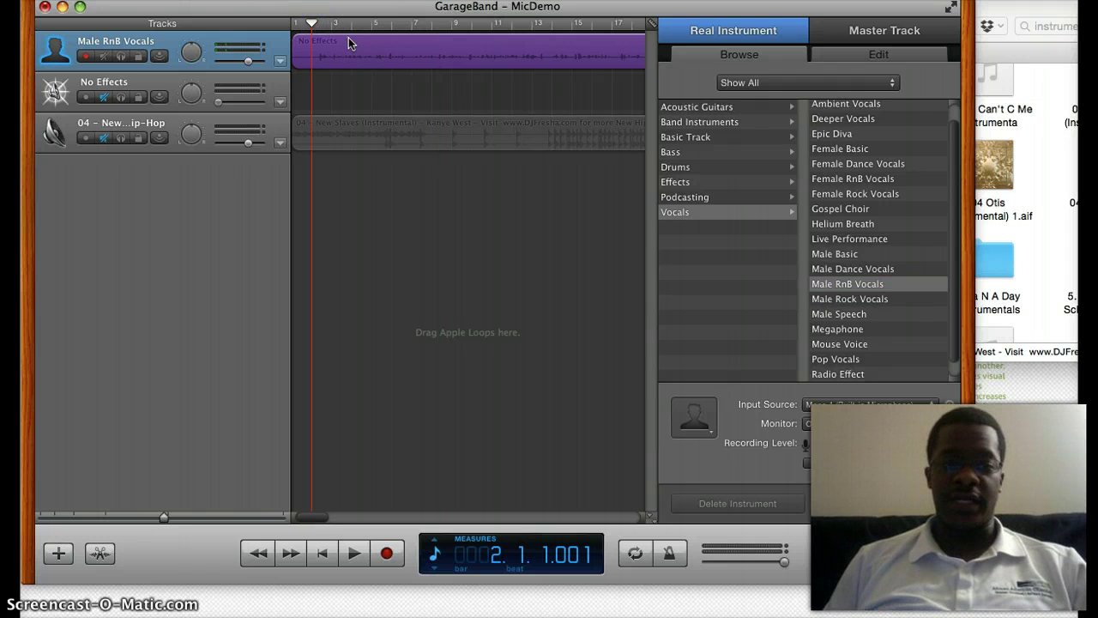
pyautogui.press('space')
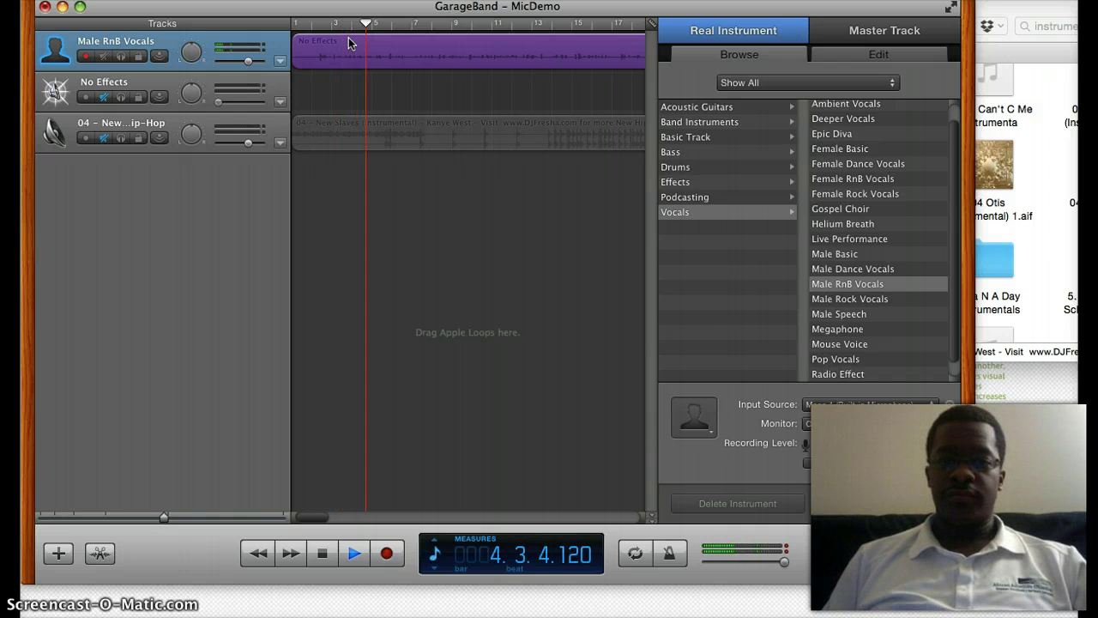
pyautogui.click(574, 191)
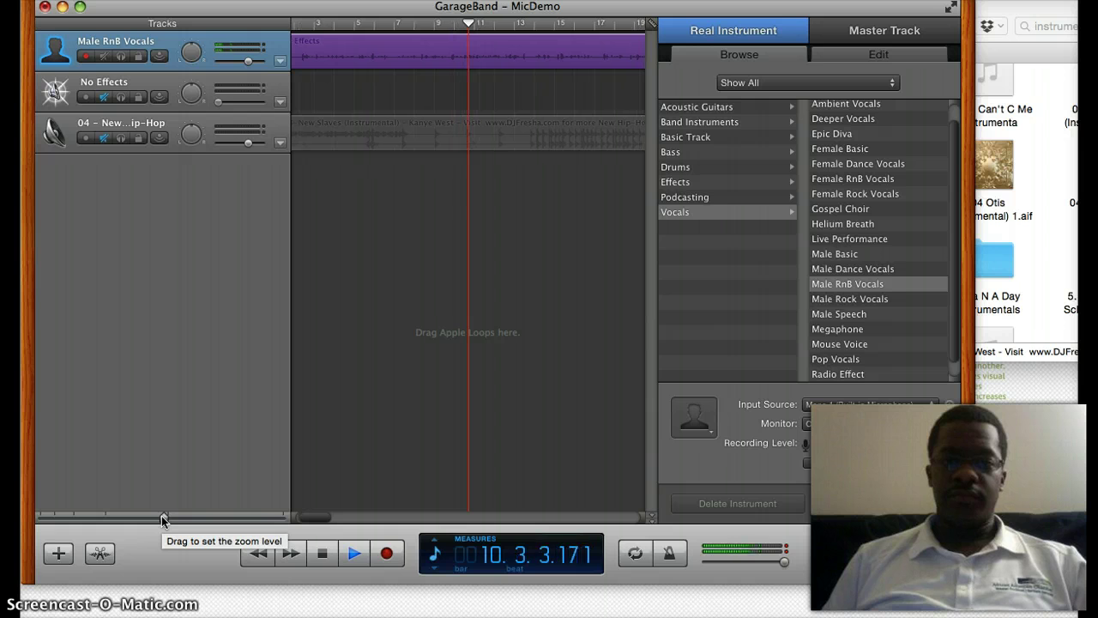
pyautogui.press('space')
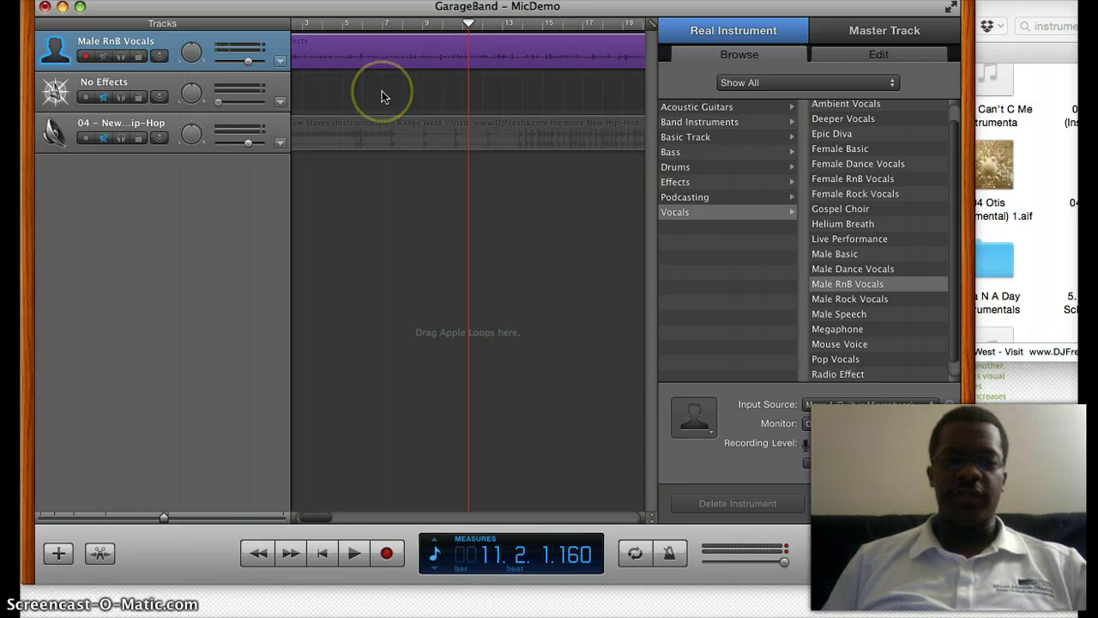
# Trim the start of the vocal region on the Male RnB Vocals track to measure 2, beat 2
pyautogui.click(163, 518)
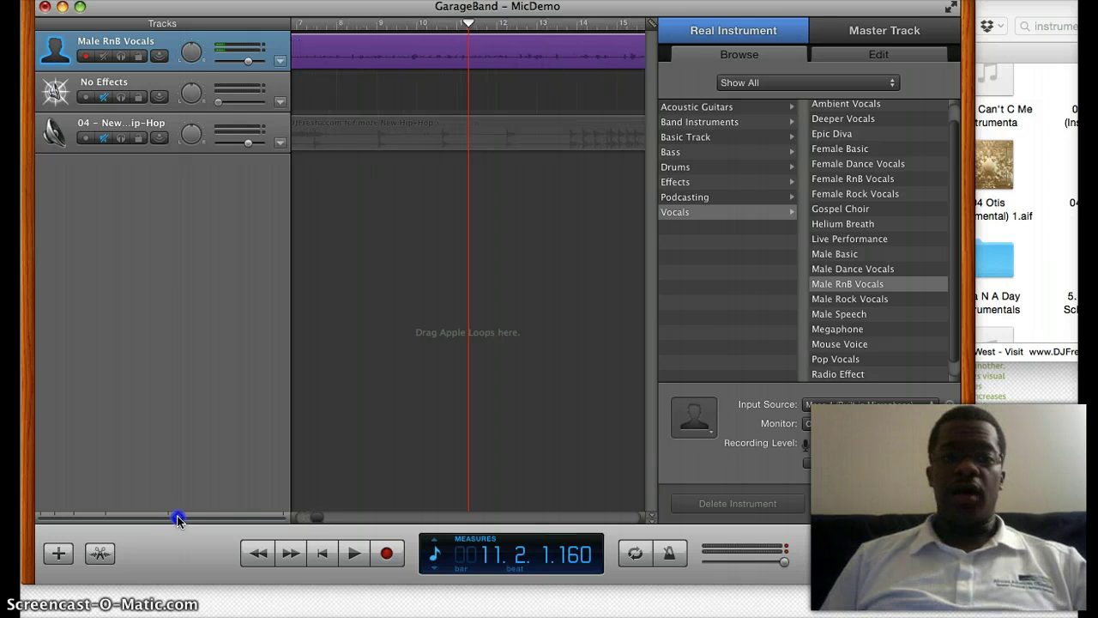
pyautogui.moveTo(190, 518); pyautogui.dragTo(195, 516)
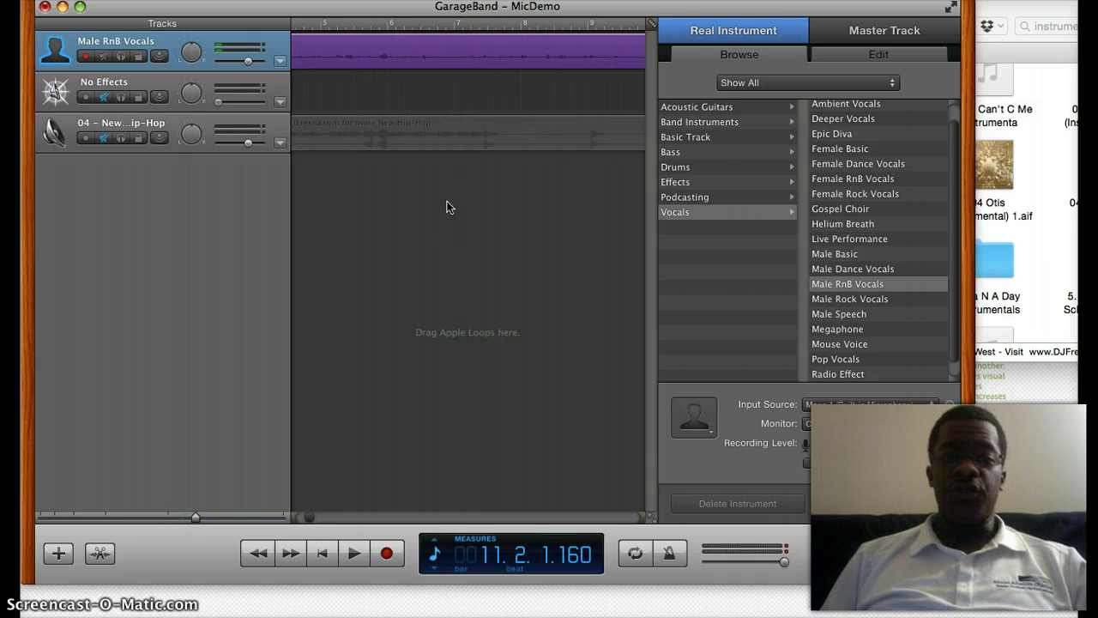
pyautogui.hscroll(-4, 448, 201)
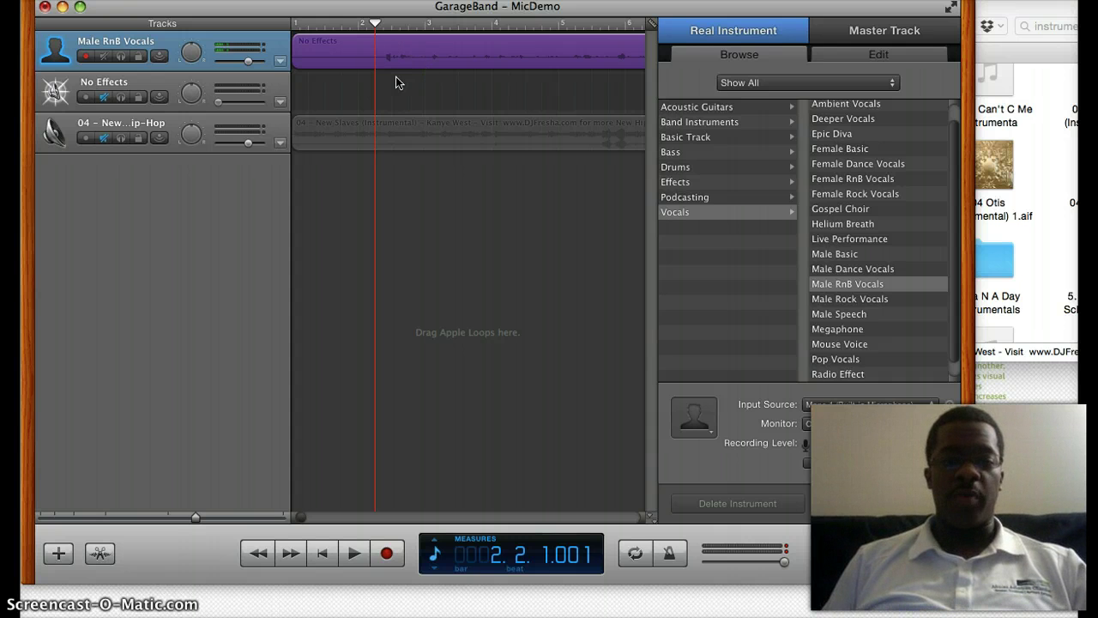
pyautogui.moveTo(297, 66); pyautogui.dragTo(372, 66)
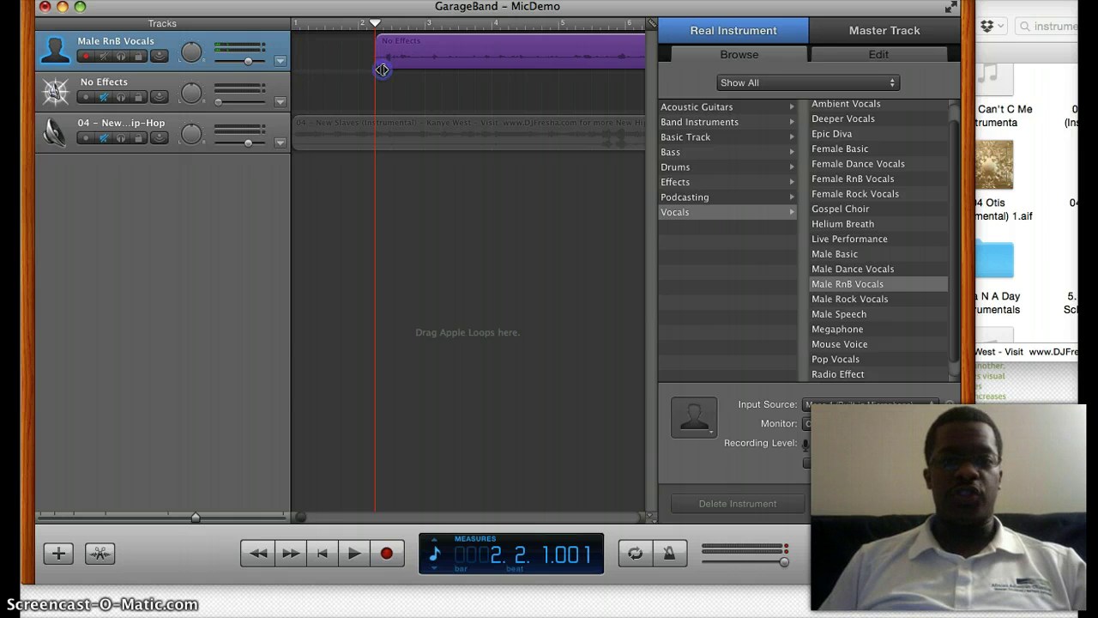
# Play the trimmed vocal up to about measure 3, beat 2, and split the region there
pyautogui.press('space')
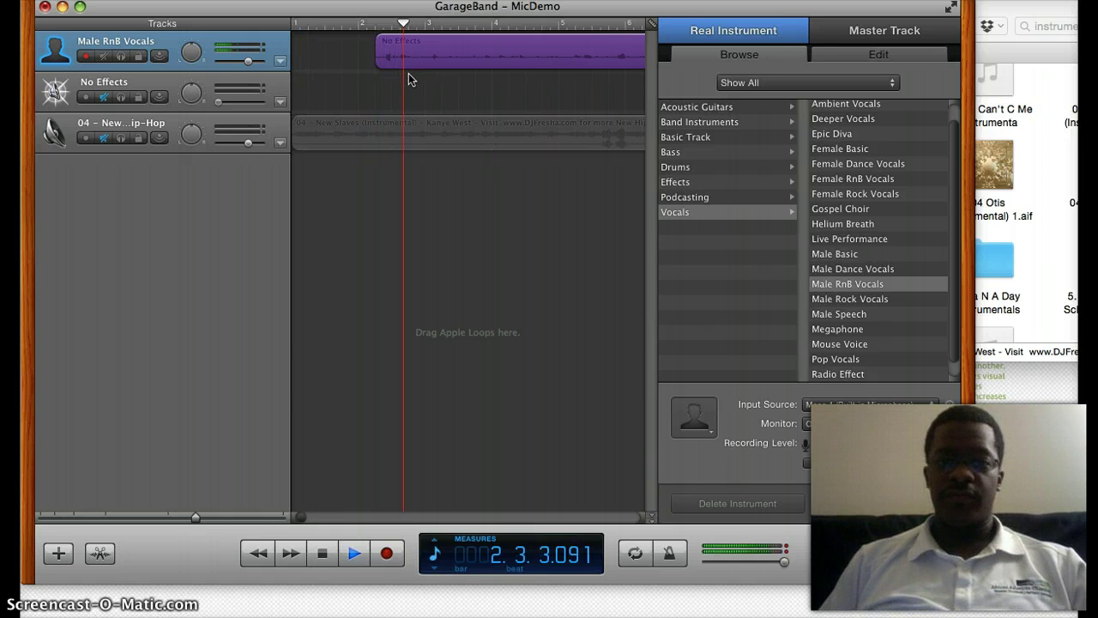
pyautogui.click(448, 77)
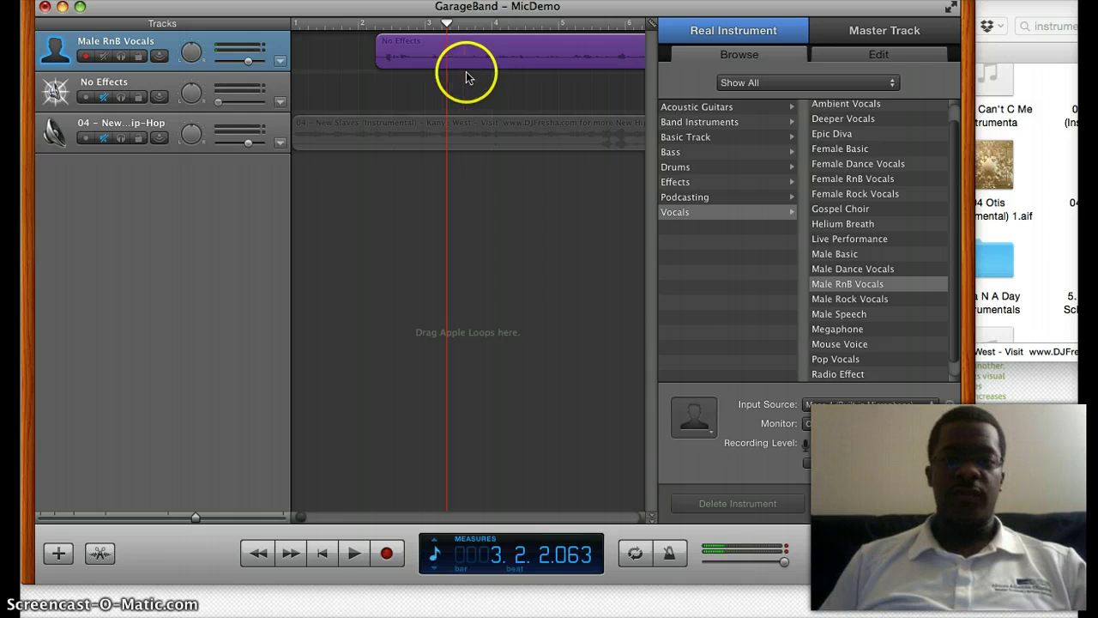
pyautogui.click(226, 0)
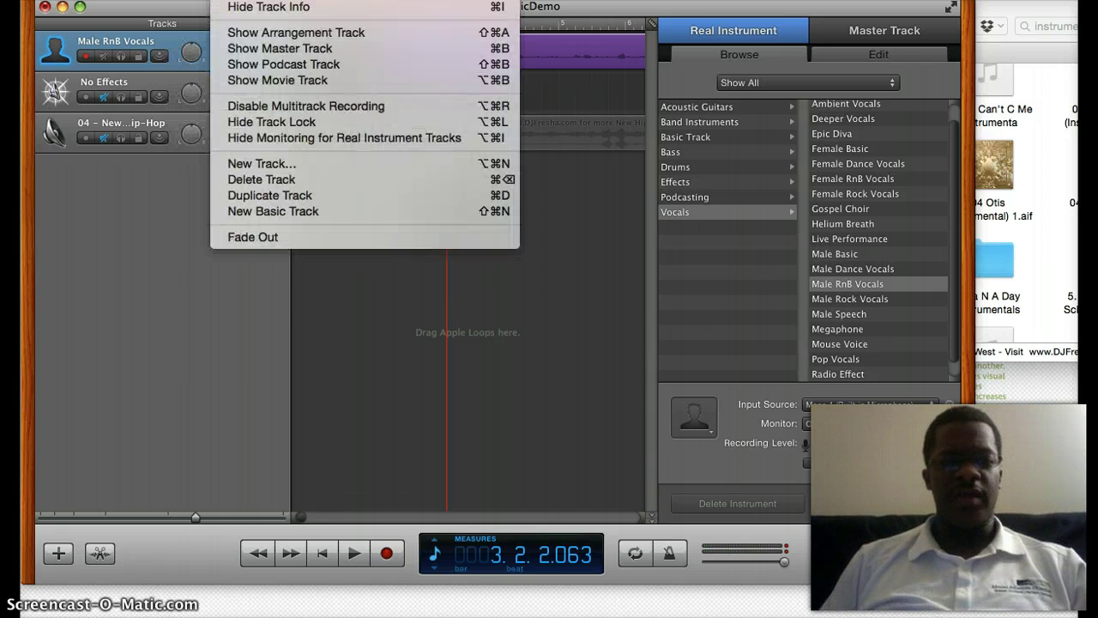
pyautogui.moveTo(191, 0)
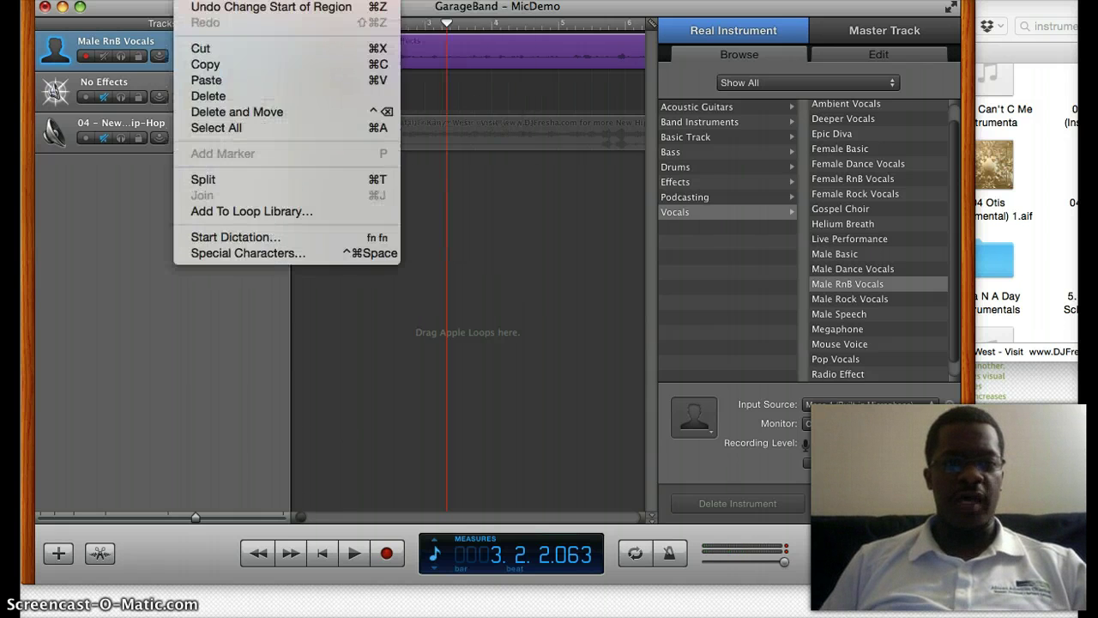
pyautogui.click(219, 182)
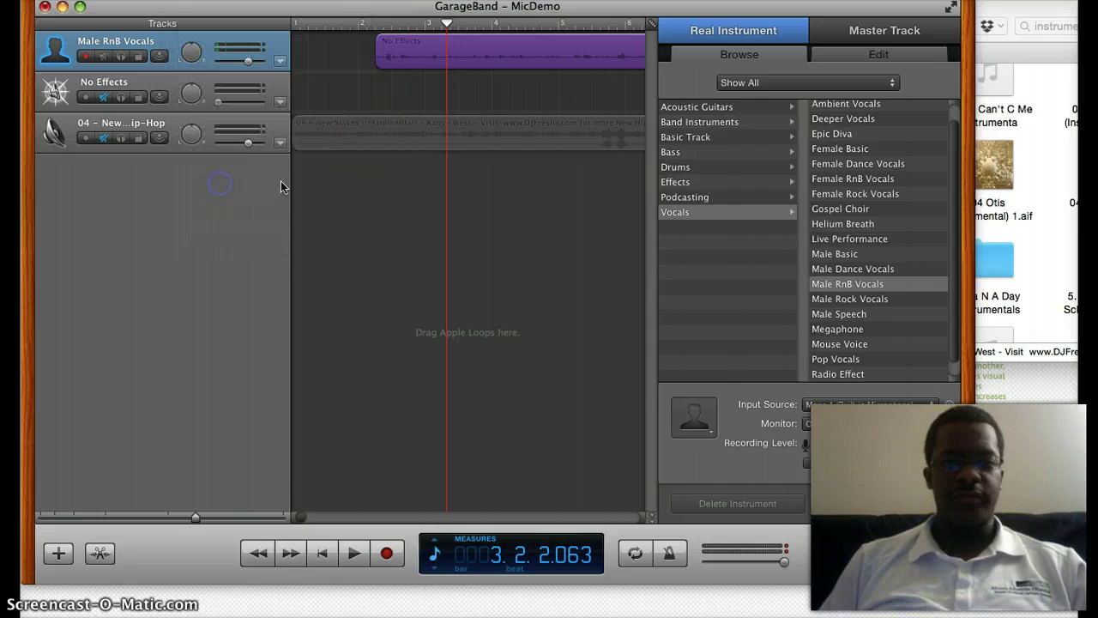
pyautogui.click(478, 89)
# Move the second part of the split vocal down to the No Effects track and unmute that track
pyautogui.hscroll(2, 478, 83)
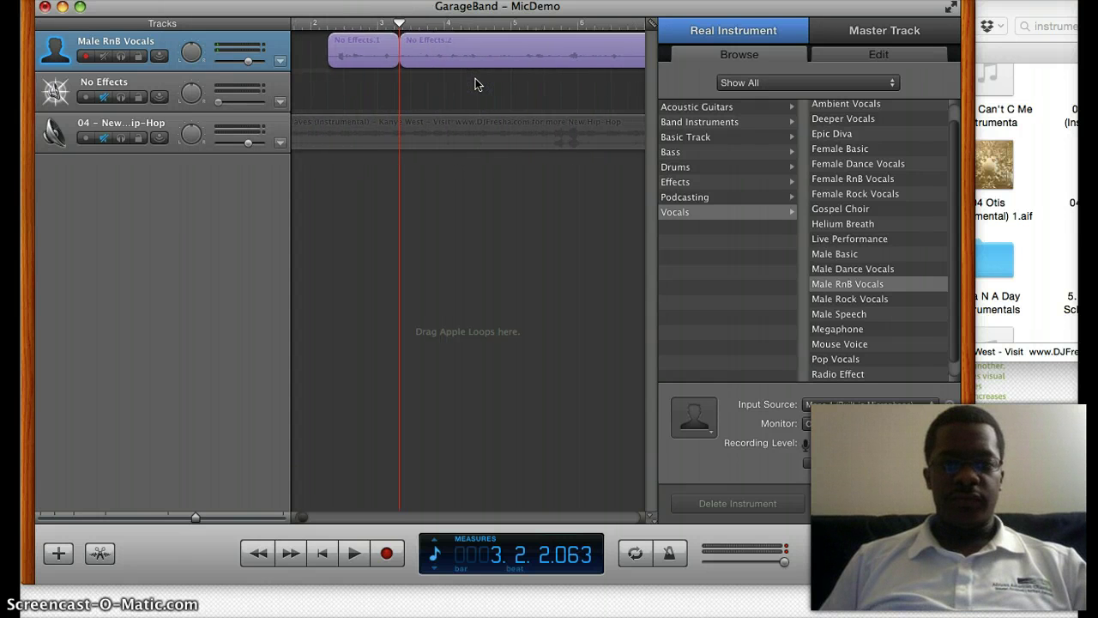
pyautogui.moveTo(452, 54); pyautogui.dragTo(437, 78)
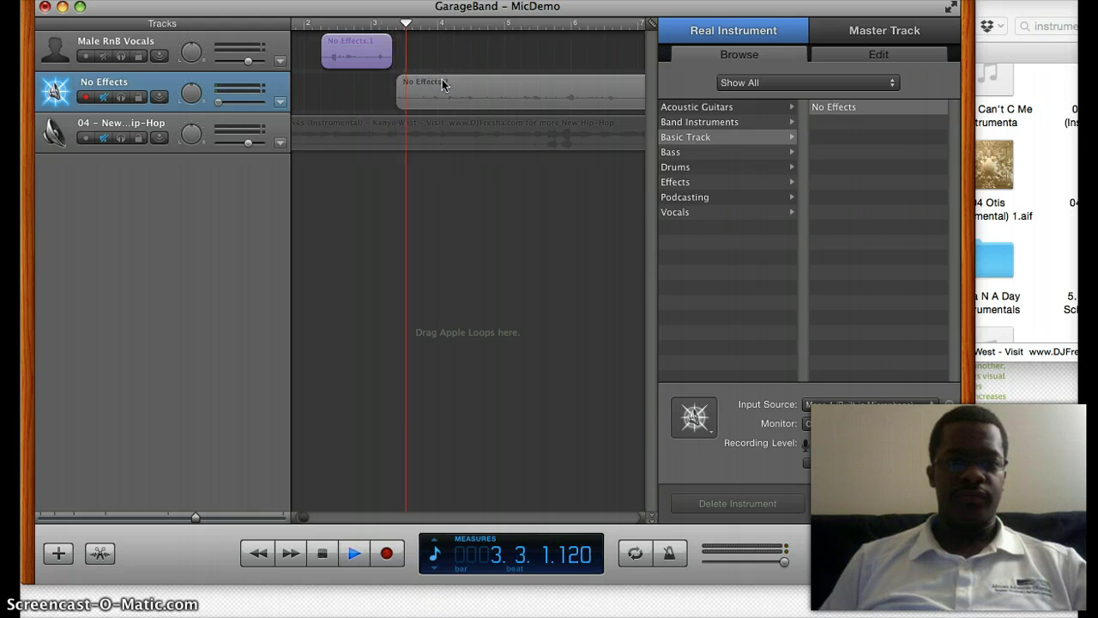
pyautogui.click(130, 101)
pyautogui.click(105, 97)
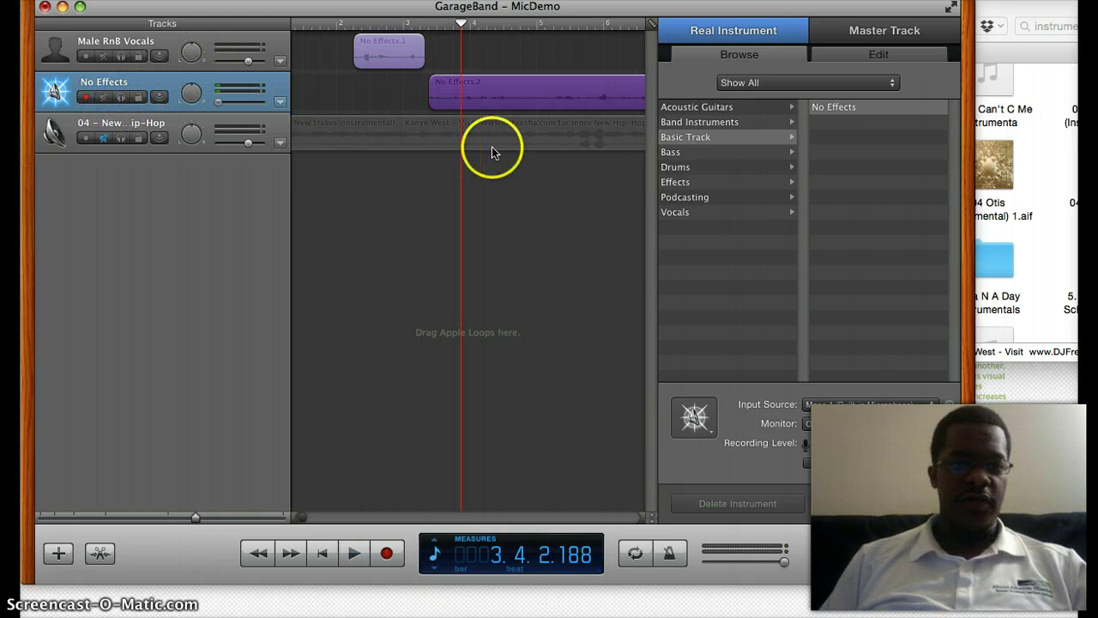
# Play back the part on the No Effects track from about measure 3 to measure 4
pyautogui.click(415, 26)
pyautogui.press('space')
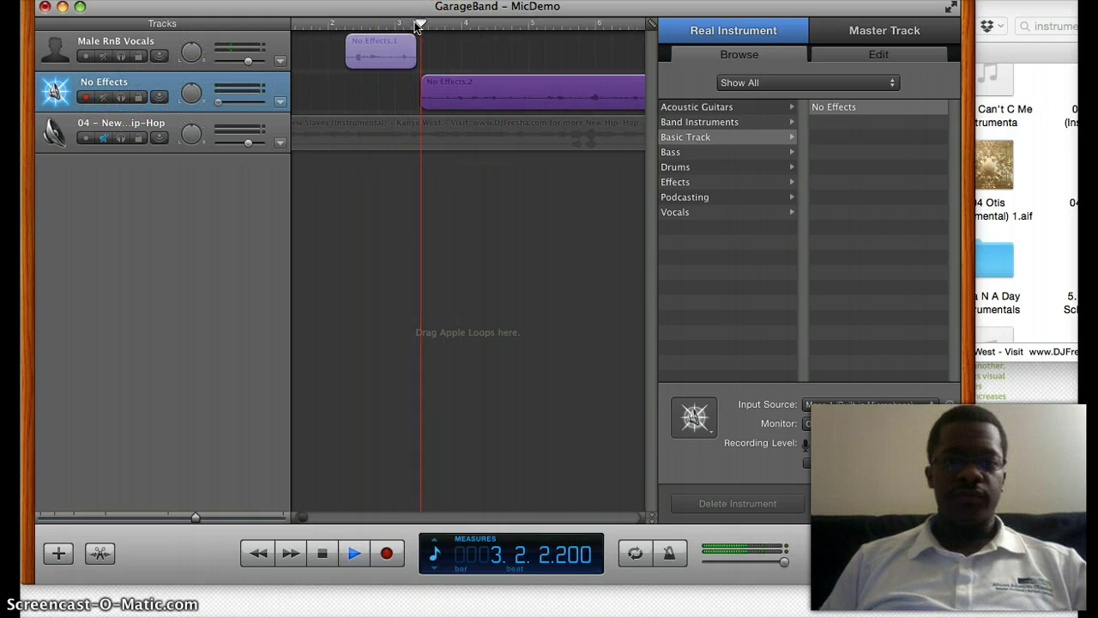
pyautogui.click(413, 107)
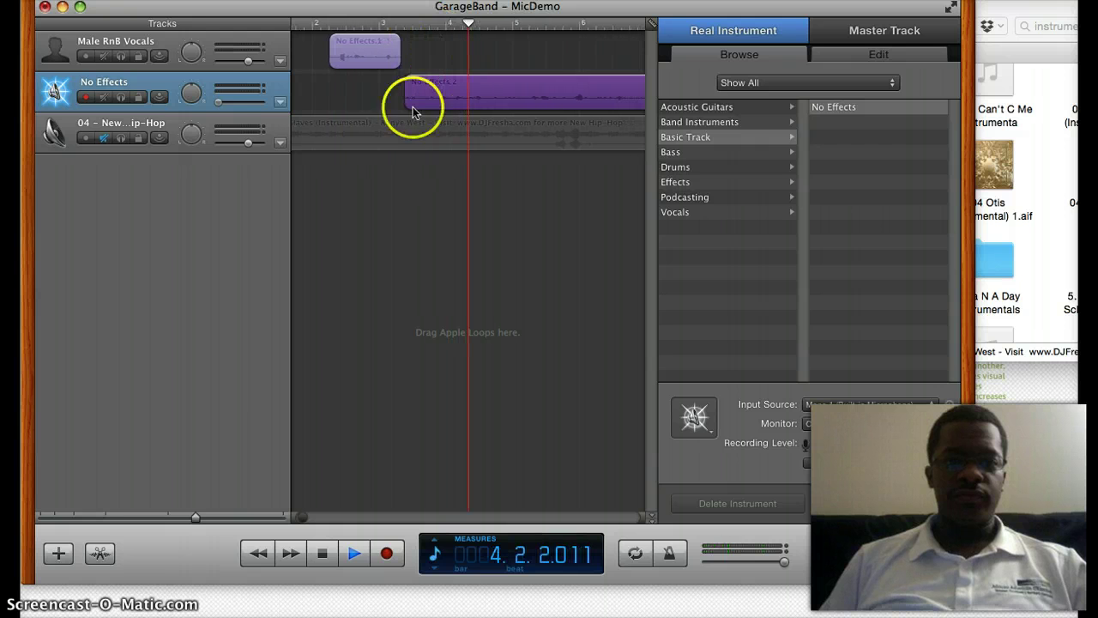
pyautogui.press('space')
# Show the No Effects track's volume automation and raise its volume curve to about 0 dB
pyautogui.click(234, 109)
pyautogui.moveTo(219, 103)
pyautogui.mouseDown()
pyautogui.moveTo(248, 103)
pyautogui.moveTo(220, 104)
pyautogui.mouseUp()
pyautogui.click(230, 105)
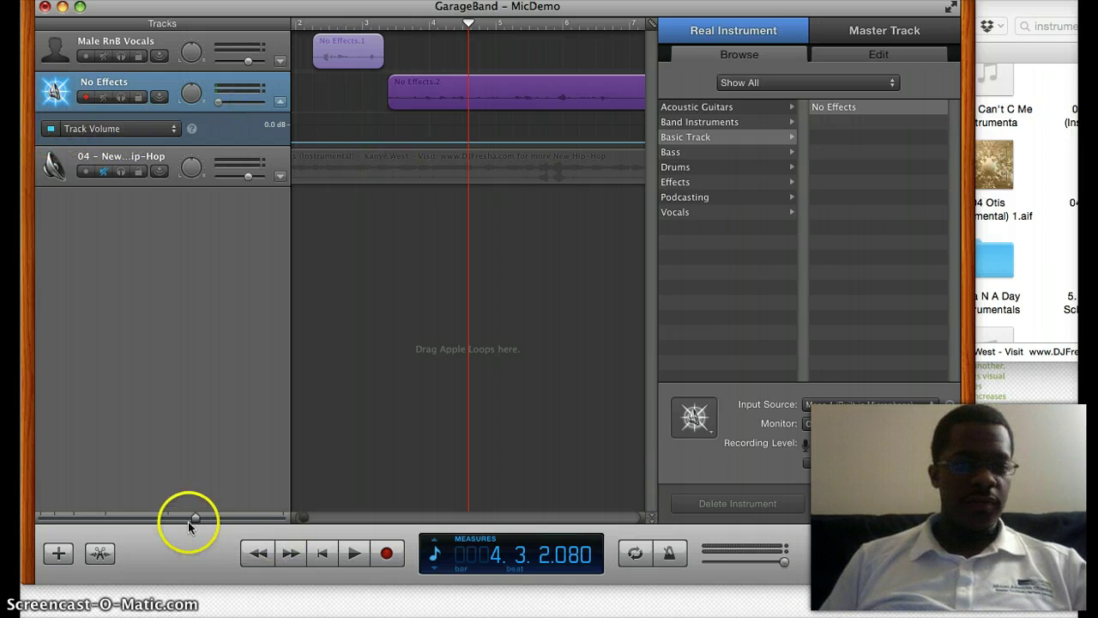
pyautogui.moveTo(182, 521); pyautogui.dragTo(179, 495)
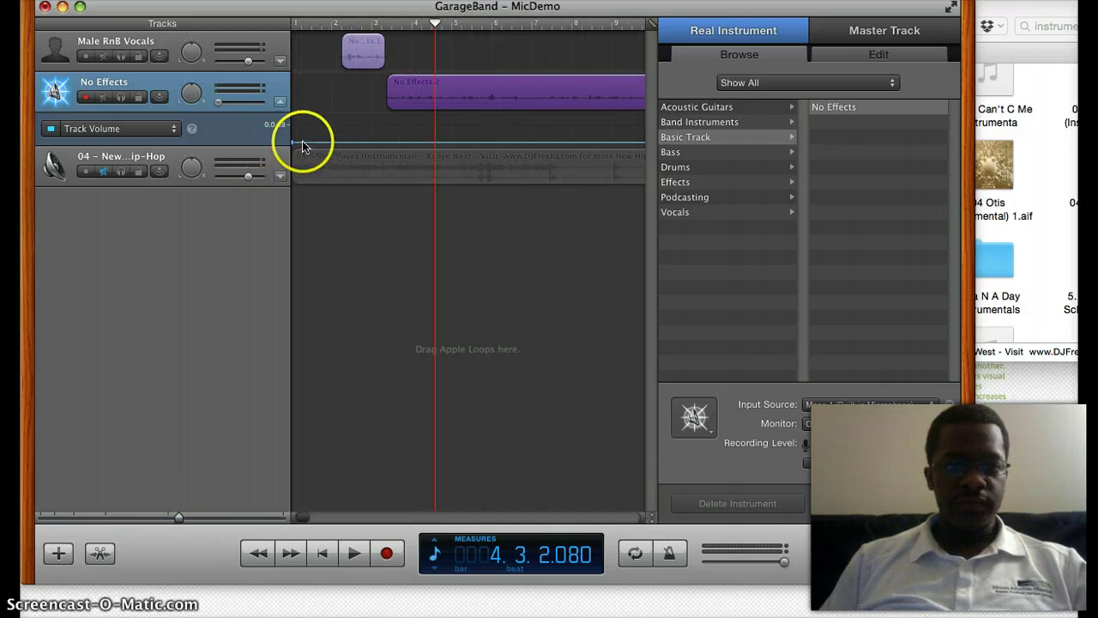
pyautogui.moveTo(292, 146); pyautogui.dragTo(292, 131)
# Play back the louder No Effects part twice, stopping the playhead at about measure 5, beat 1
pyautogui.click(381, 23)
pyautogui.press('space')
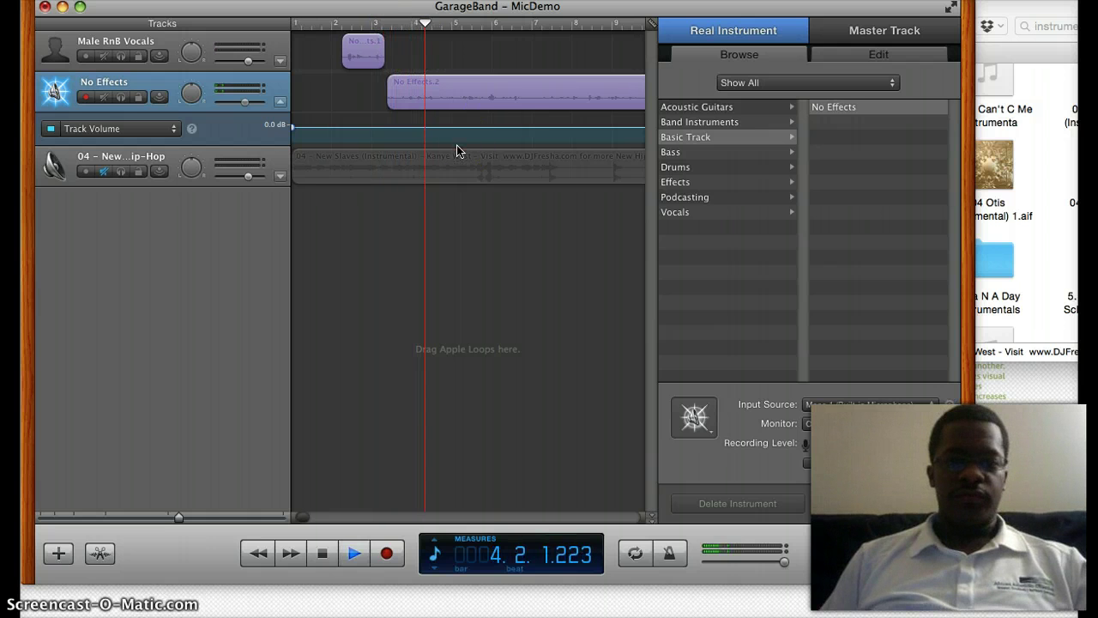
pyautogui.press('space')
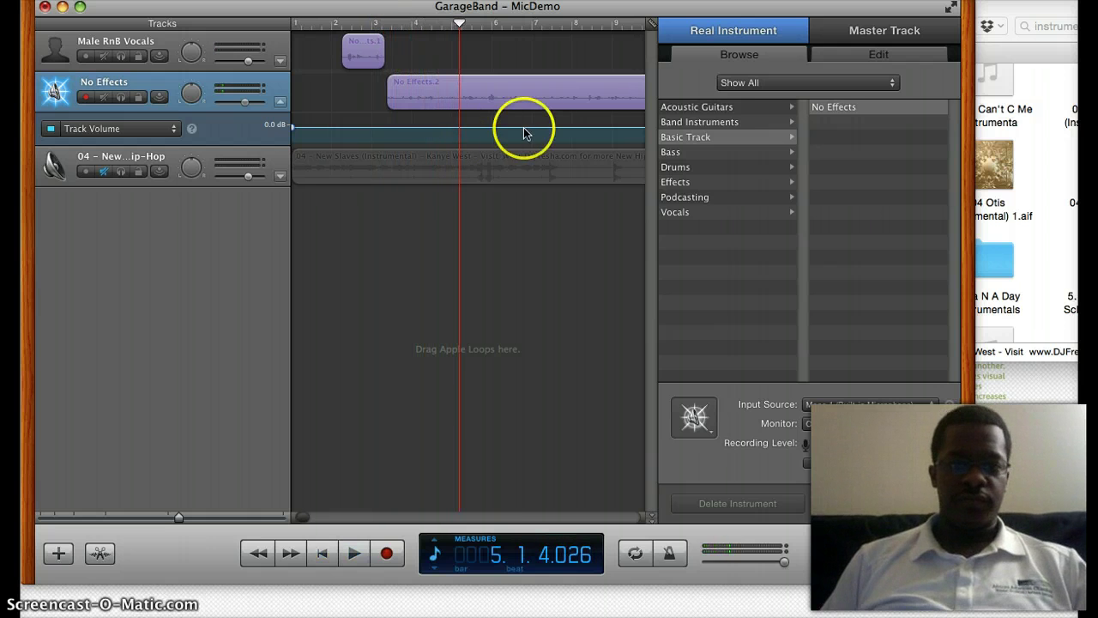
pyautogui.click(421, 28)
pyautogui.press('space')
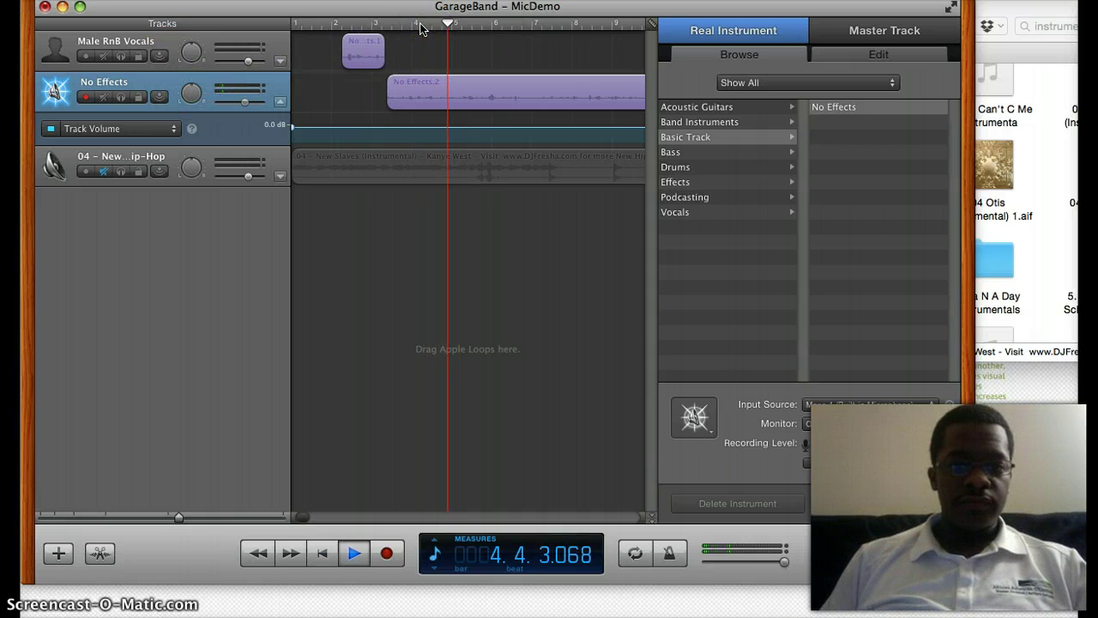
pyautogui.press('space')
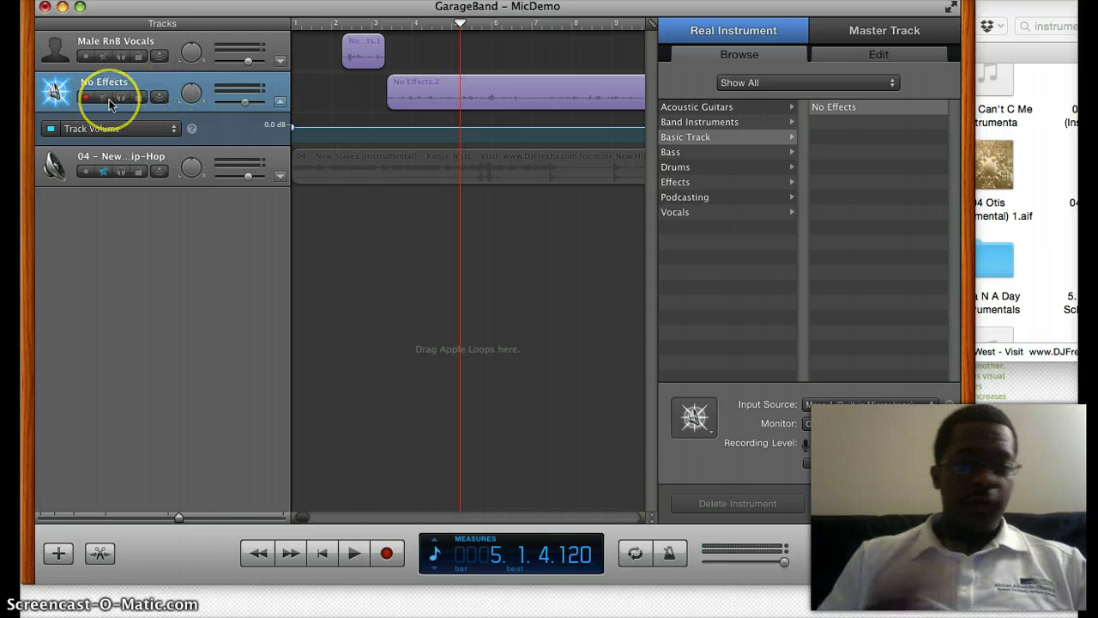
# Select the vocal region on the No Effects track and hide the track's automation
pyautogui.click(229, 0)
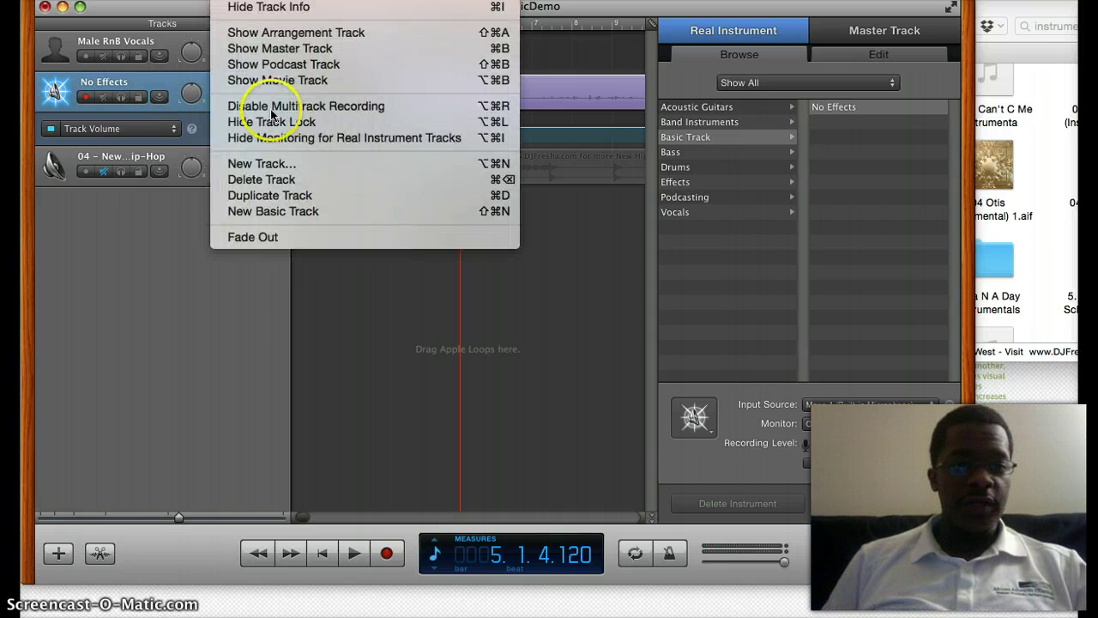
pyautogui.moveTo(196, 0)
pyautogui.press('Escape')
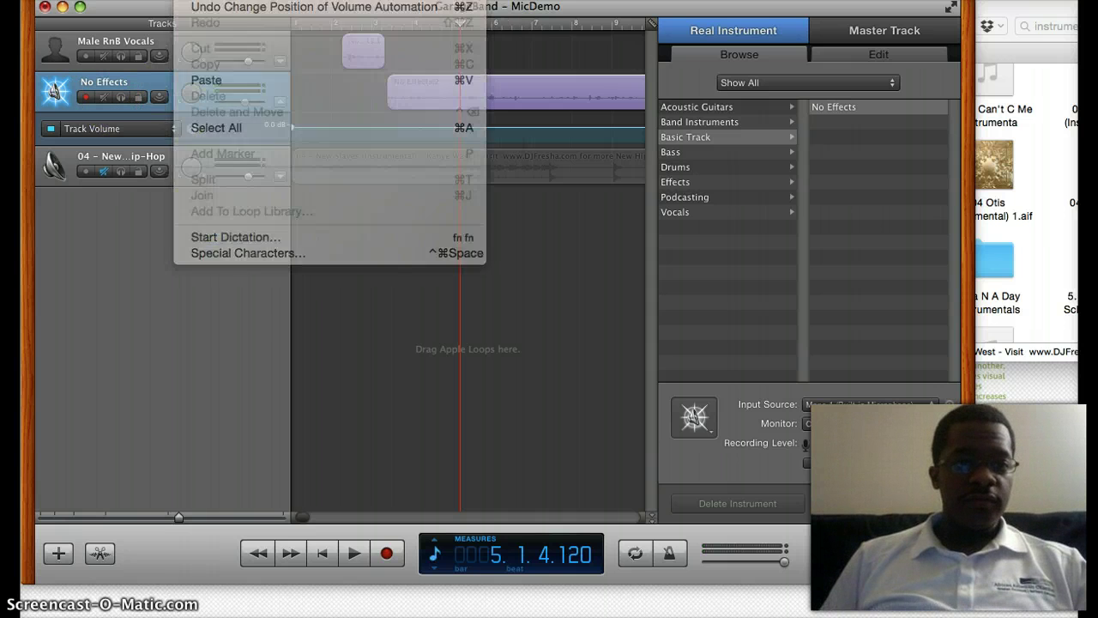
pyautogui.click(444, 96)
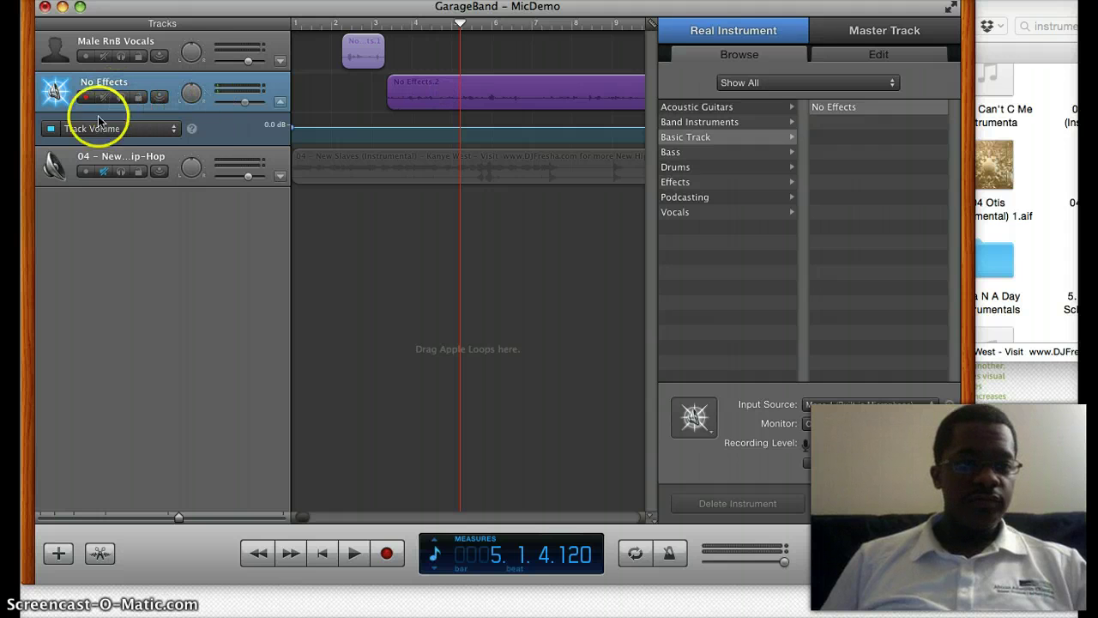
pyautogui.press('a')
# Split the selected region at the playhead and move its latter part up to the Male RnB Vocals track
pyautogui.click(195, 2)
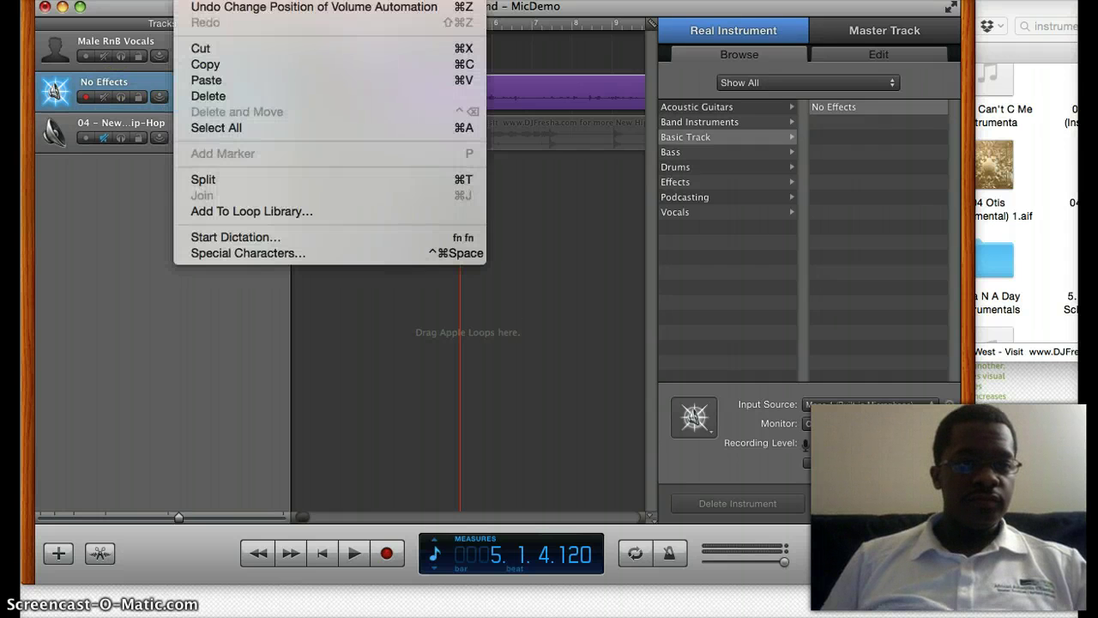
pyautogui.click(499, 99)
pyautogui.moveTo(498, 79); pyautogui.dragTo(496, 65)
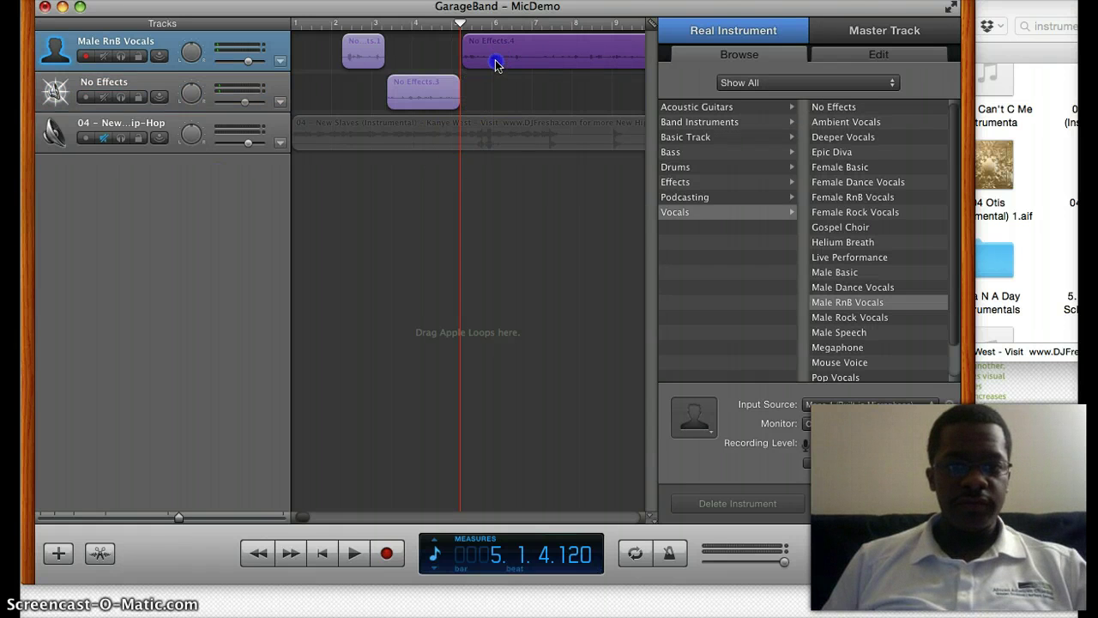
# Play back the vocal parts across both tracks from measure 2, beat 2, to about measure 8, beat 2
pyautogui.click(339, 24)
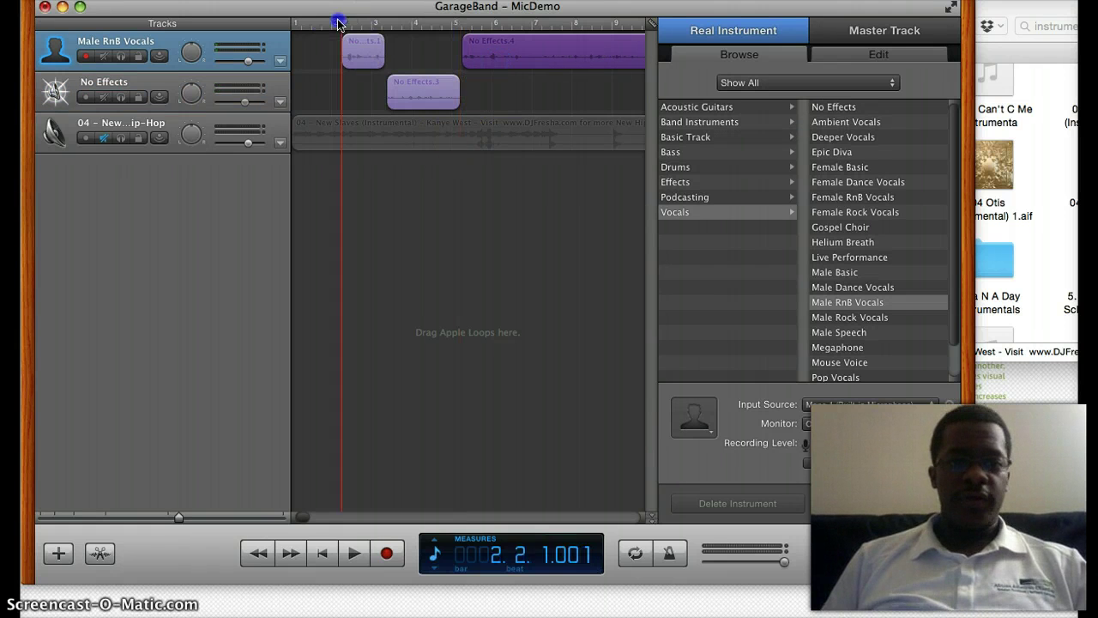
pyautogui.press('space')
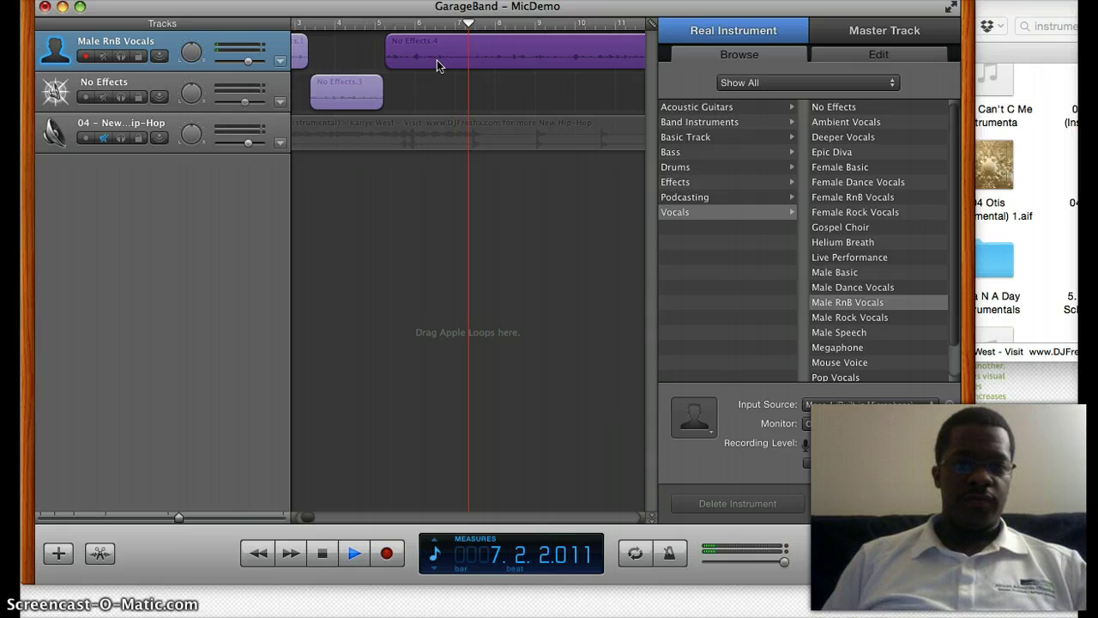
pyautogui.press('space')
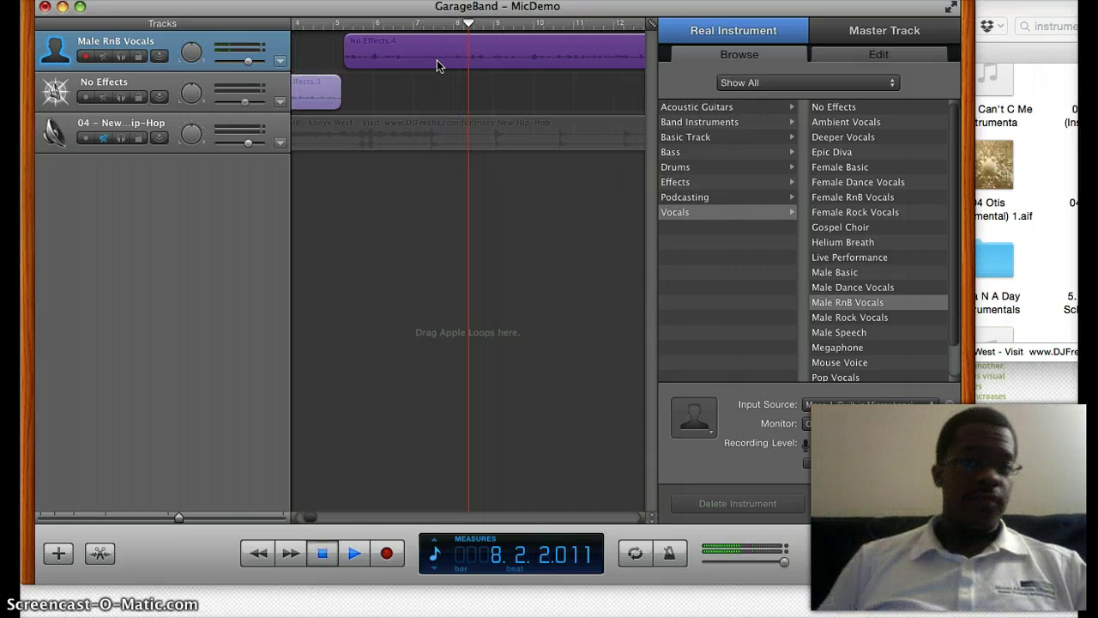
# Split the Male RnB Vocals region at about measure 8, beat 2, and move the remainder down to the No Effects track, aligned with the cut
pyautogui.click(184, 0)
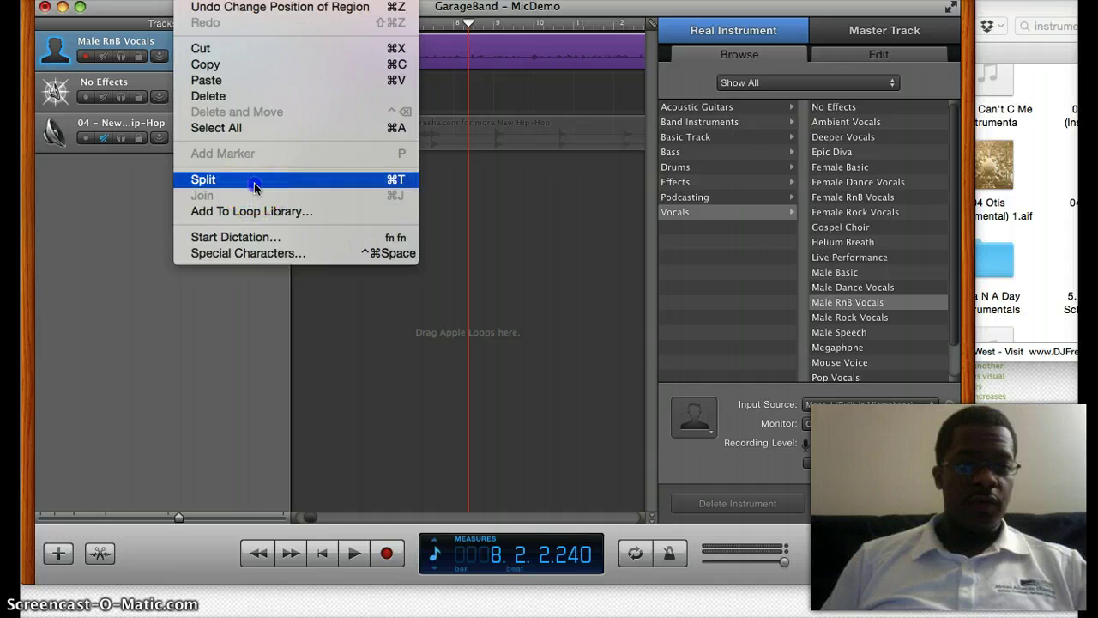
pyautogui.click(257, 179)
pyautogui.moveTo(513, 58); pyautogui.dragTo(513, 103)
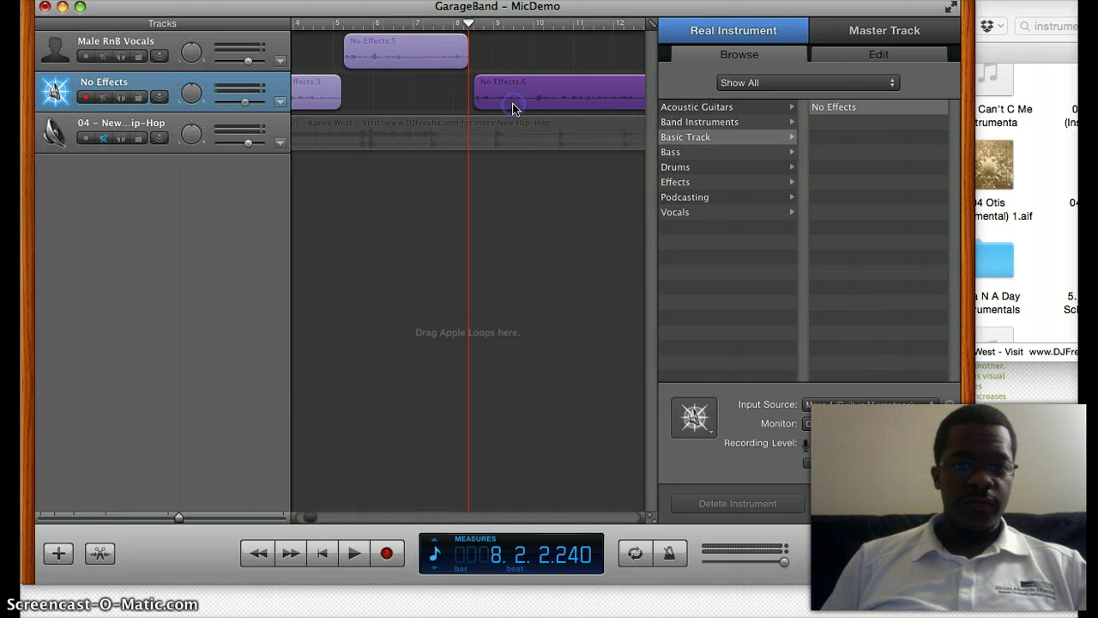
pyautogui.moveTo(178, 519); pyautogui.dragTo(192, 520)
pyautogui.click(515, 99)
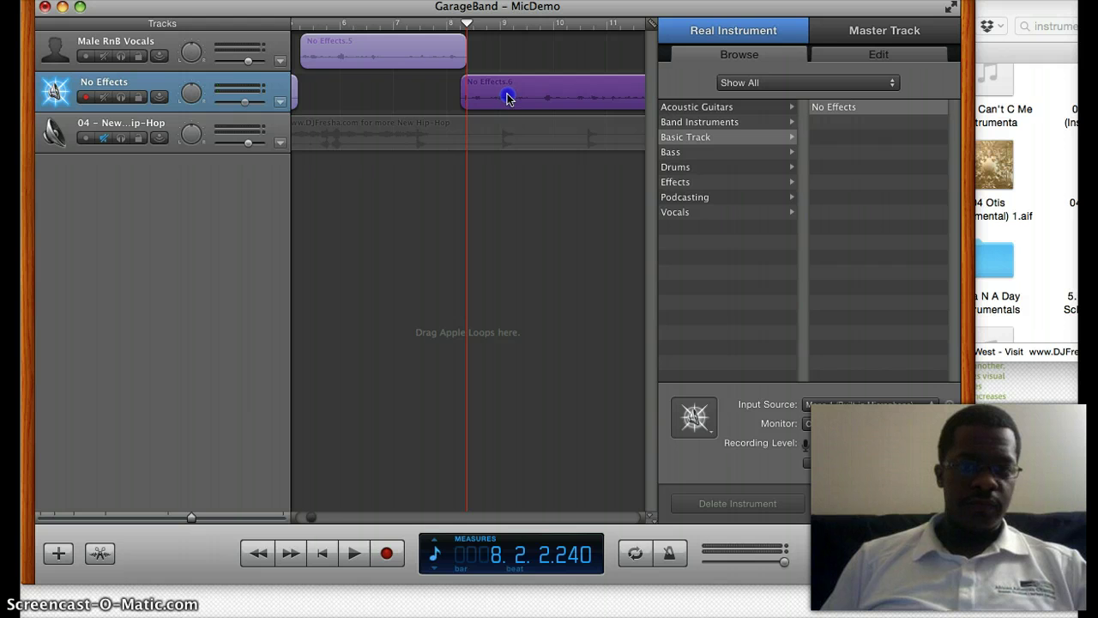
# Select the Male RnB Vocals track and play its first part from measure 2 to about measure 3, beat 2
pyautogui.hscroll(-10, 506, 97)
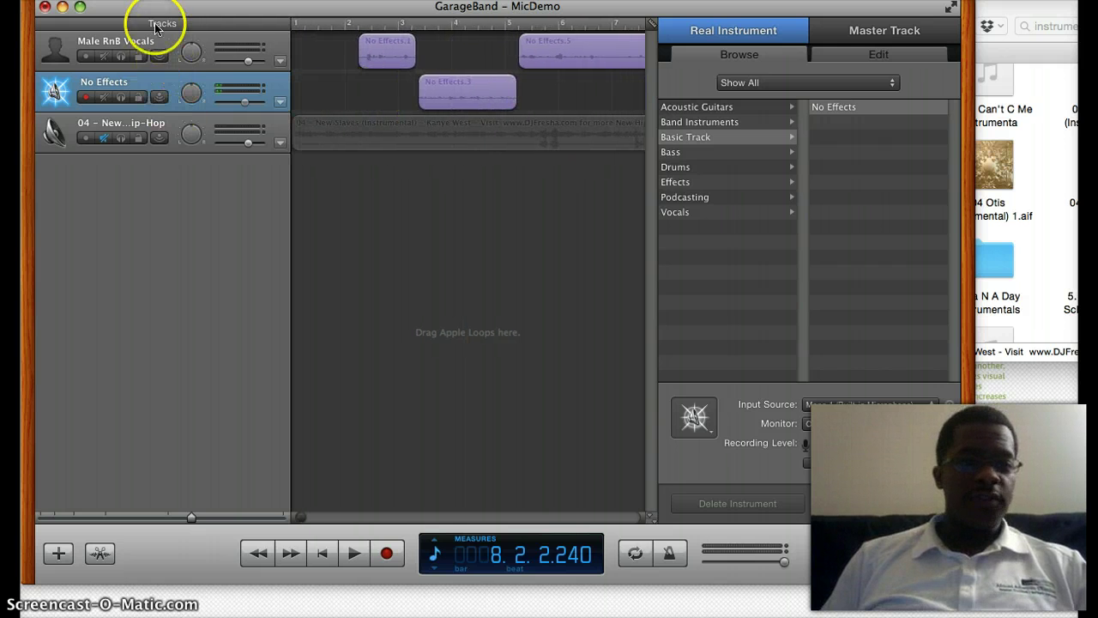
pyautogui.click(169, 39)
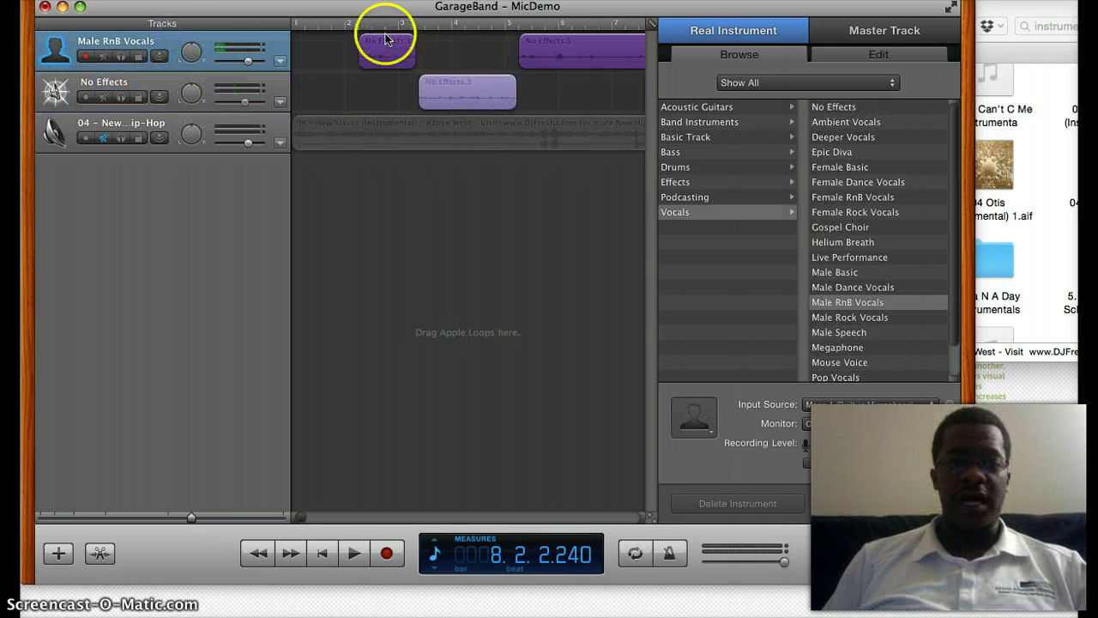
pyautogui.click(356, 20)
pyautogui.press('space')
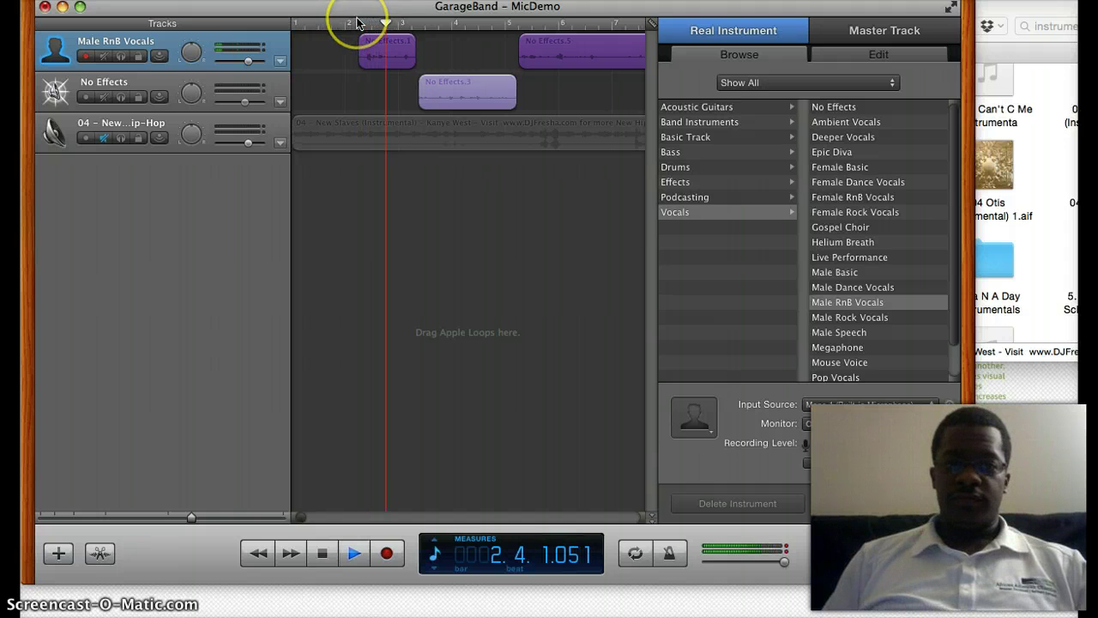
pyautogui.press('space')
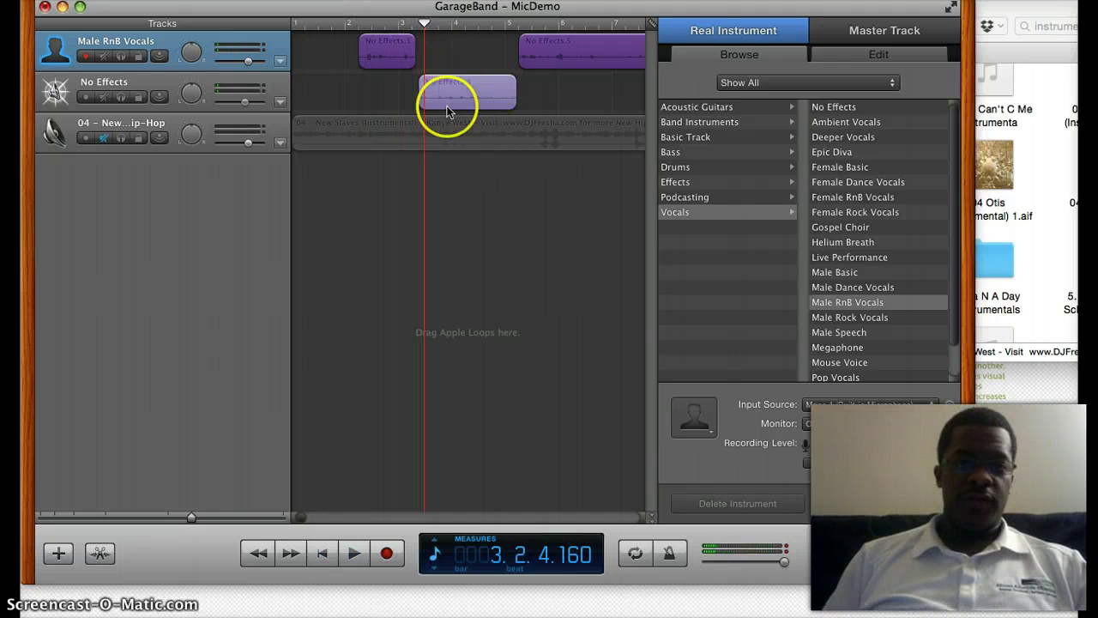
# Select the No Effects track and play its first part to about measure 4, beat 4
pyautogui.click(372, 80)
pyautogui.click(334, 184)
pyautogui.press('space')
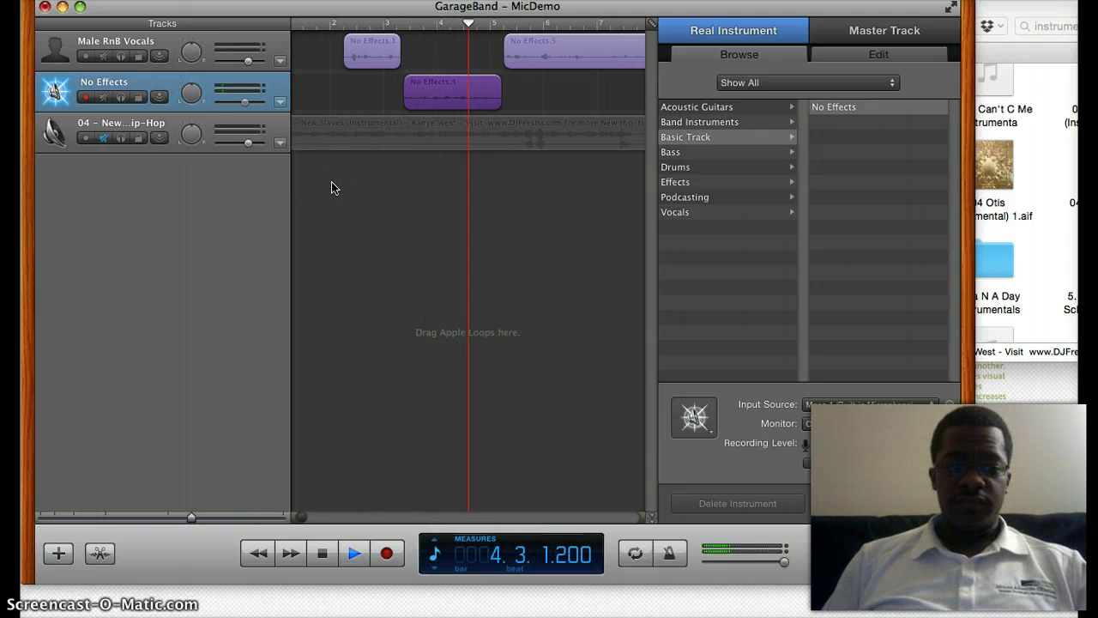
pyautogui.click(431, 201)
pyautogui.press('space')
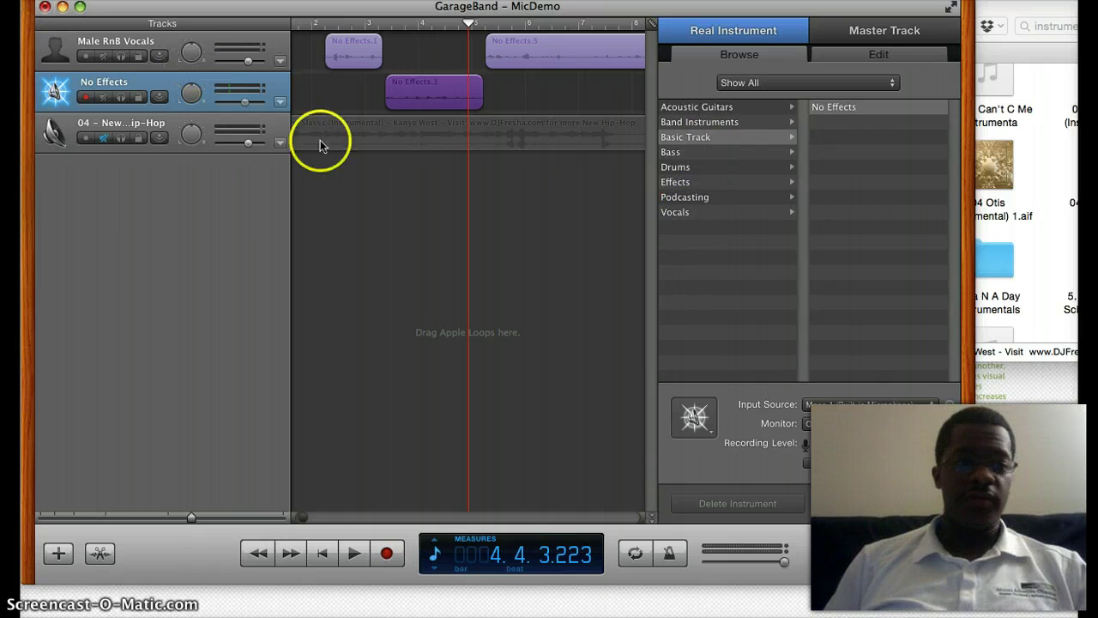
# Change the No Effects track's instrument to Pop Vocals from the Vocals category
pyautogui.click(675, 215)
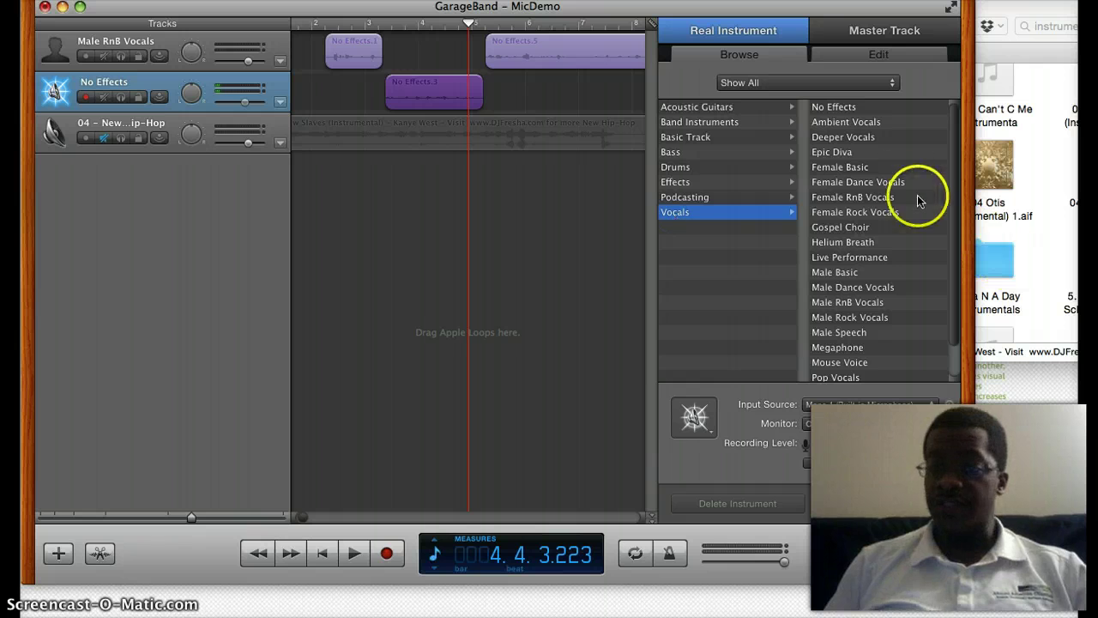
pyautogui.scroll(-1, 875, 218)
pyautogui.scroll(-1, 875, 217)
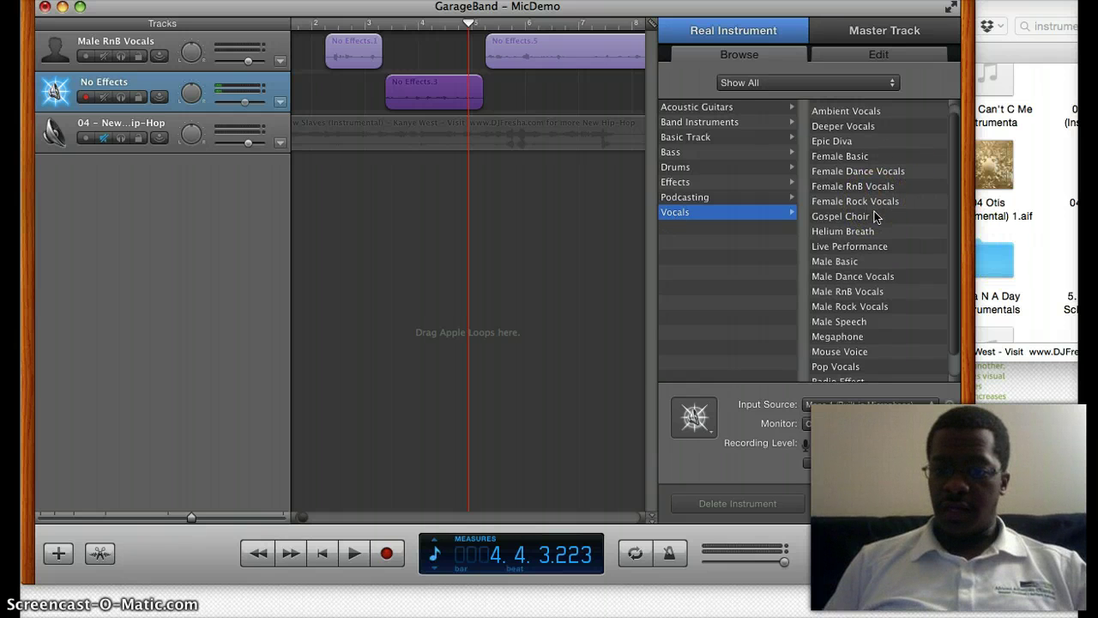
pyautogui.click(854, 360)
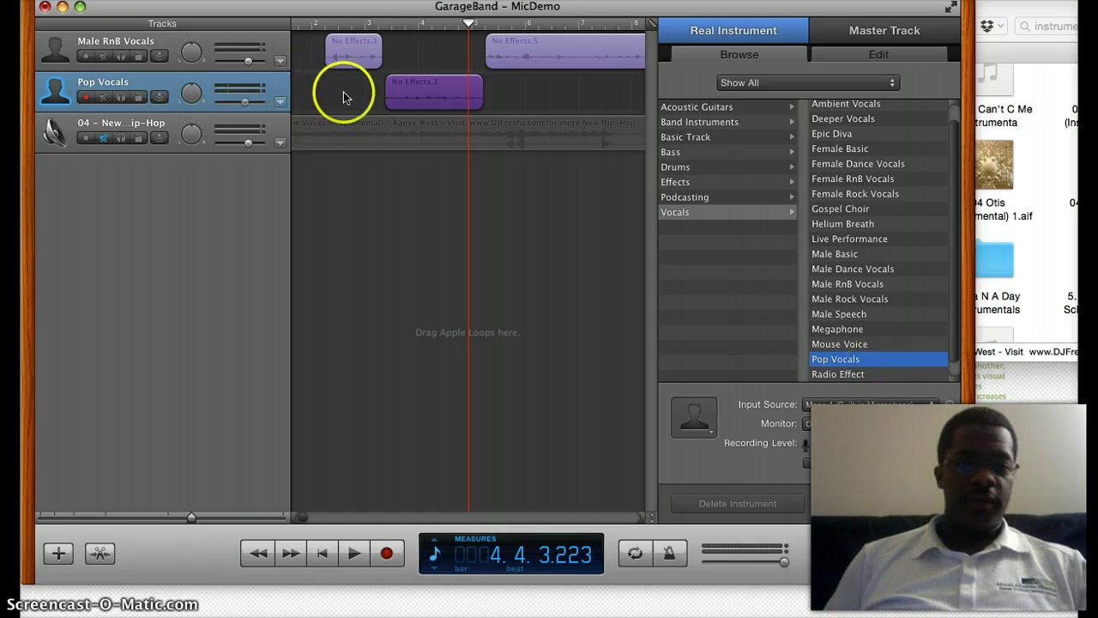
# Play the vocal parts across both tracks from about measure 3 to about measure 5, beat 4
pyautogui.click(394, 30)
pyautogui.press('space')
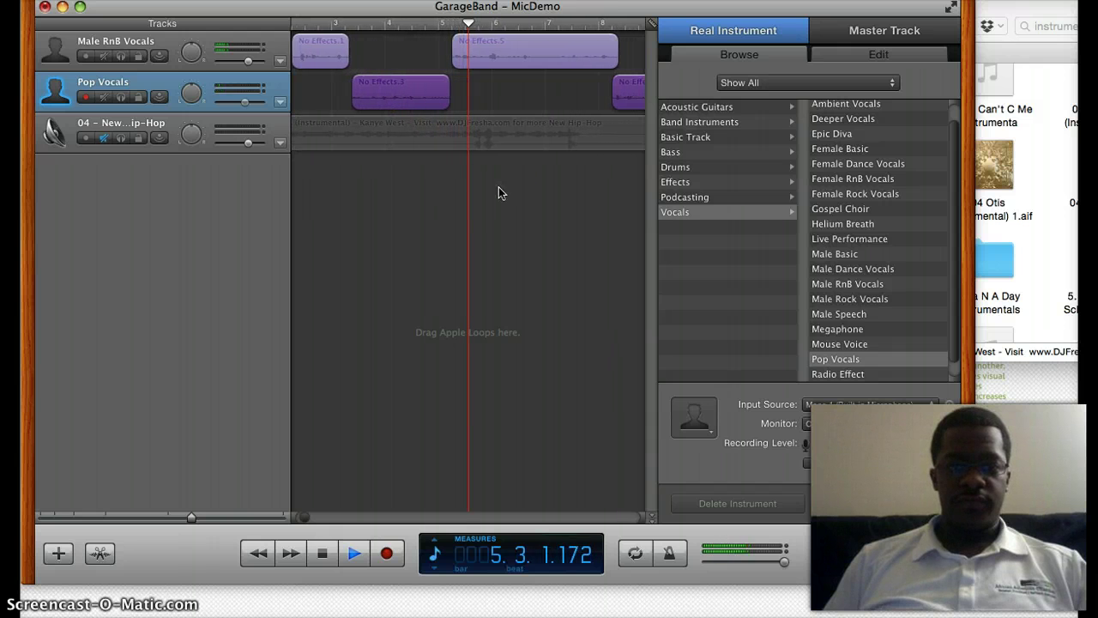
pyautogui.press('space')
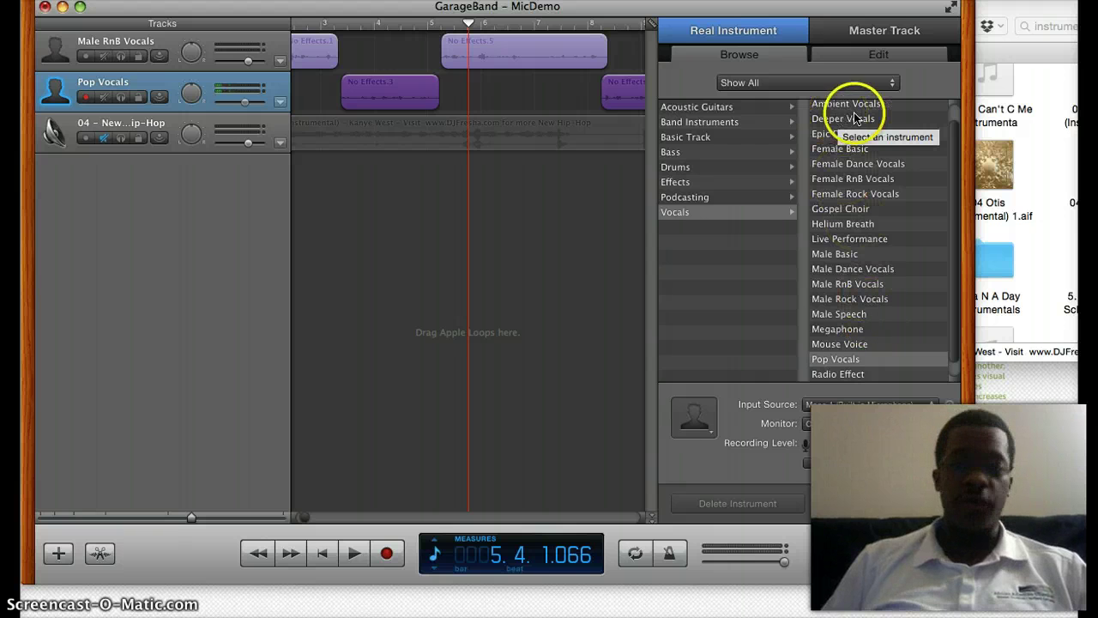
# Show the Pop Vocals track's effect settings and play the vocals from about measure 2 to about measure 3, beat 4
pyautogui.click(872, 57)
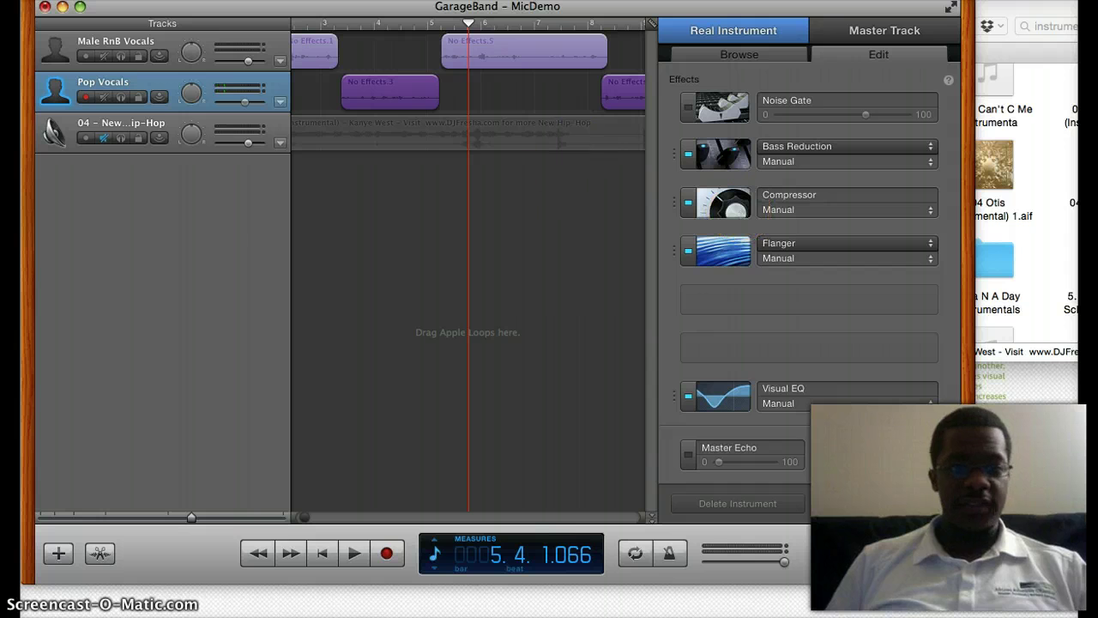
pyautogui.moveTo(322, 26); pyautogui.dragTo(217, 26)
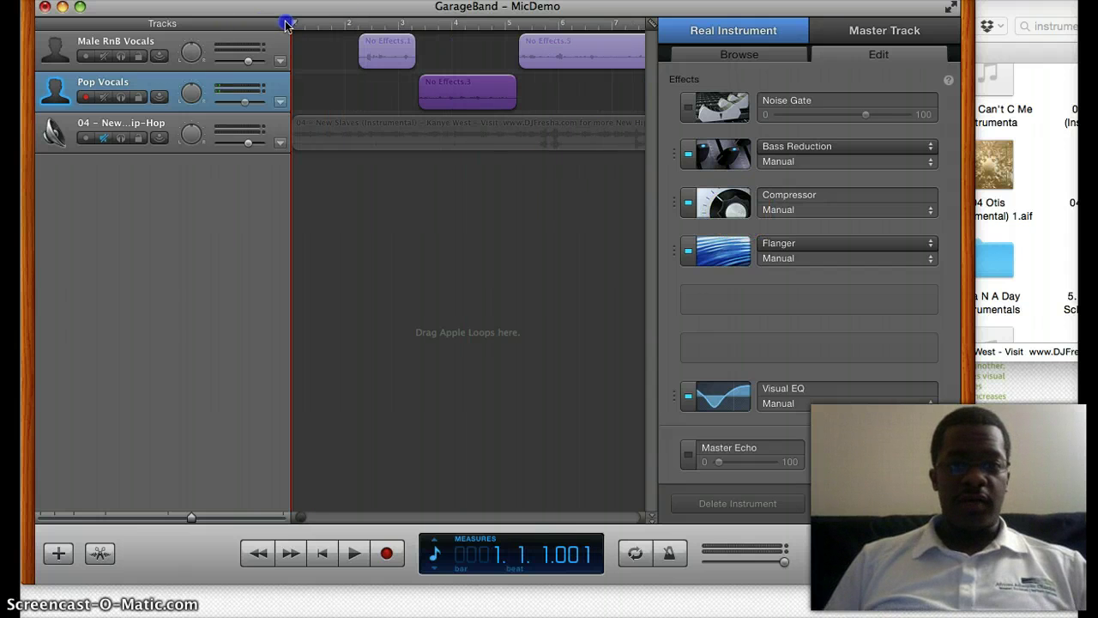
pyautogui.moveTo(288, 26); pyautogui.dragTo(358, 26)
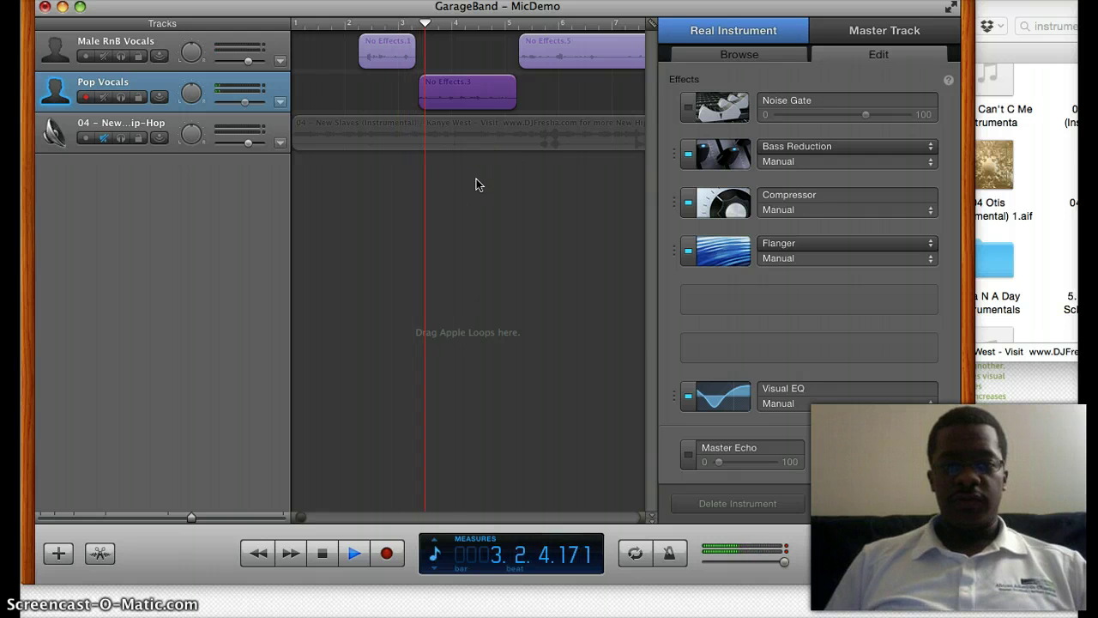
pyautogui.press('space')
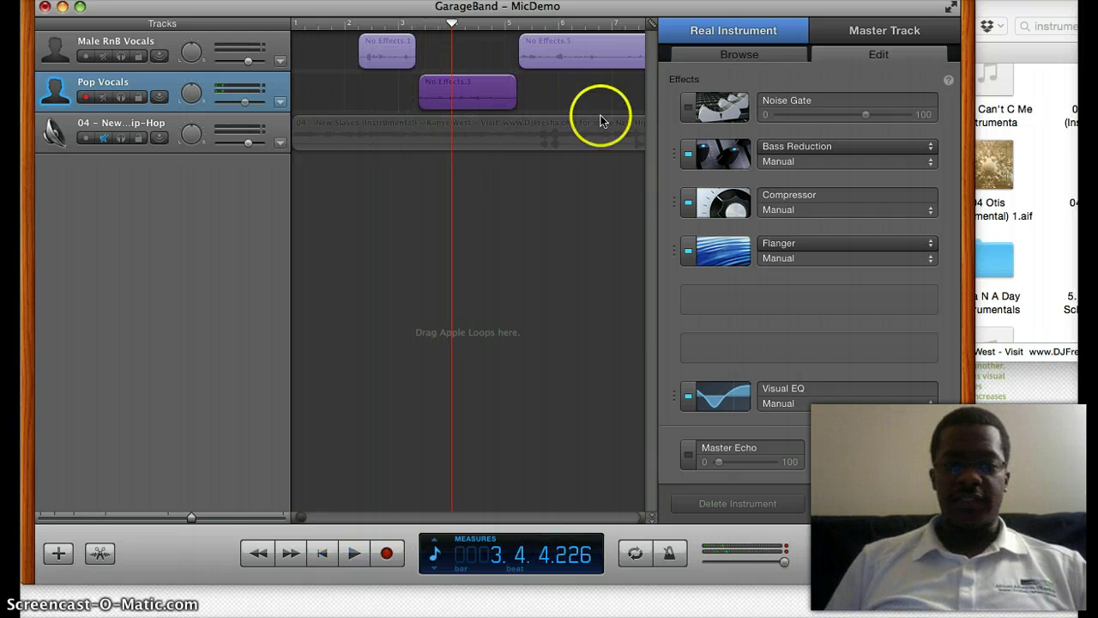
pyautogui.click(870, 461)
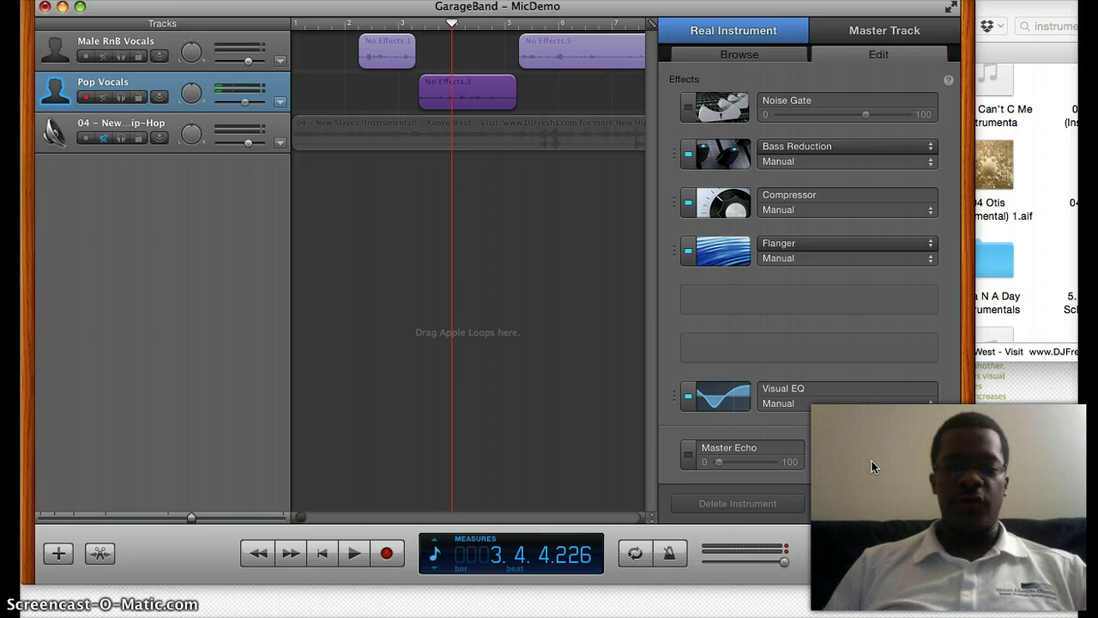
pyautogui.click(871, 461)
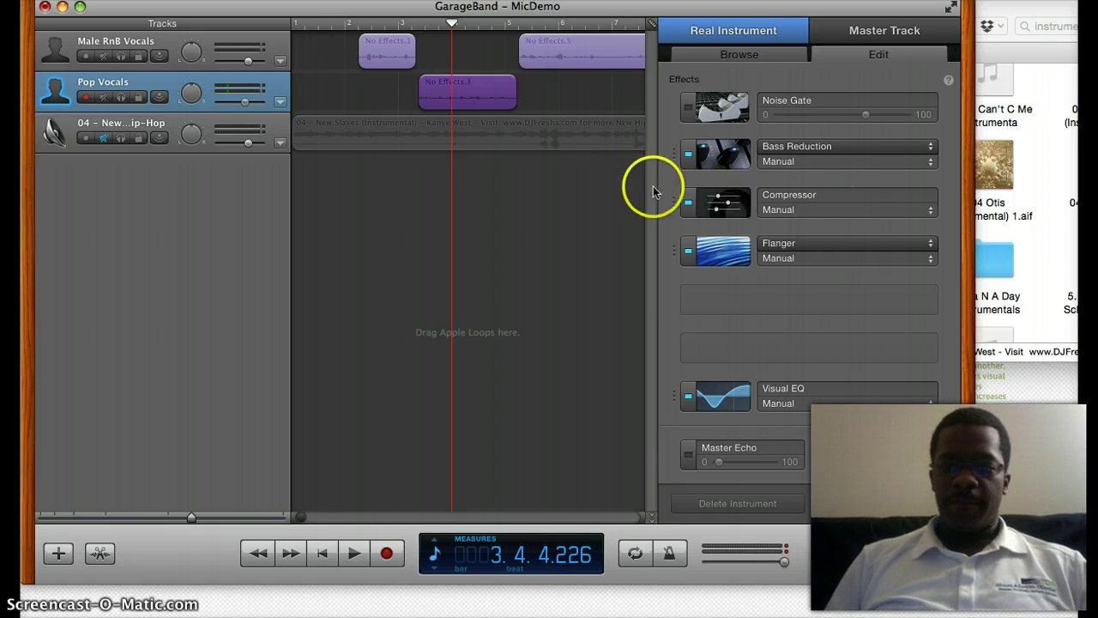
# Replay the first Pop Vocals part from measure 3, beat 3, and return the playhead to measure 2, beat 3
pyautogui.click(413, 24)
pyautogui.click(421, 24)
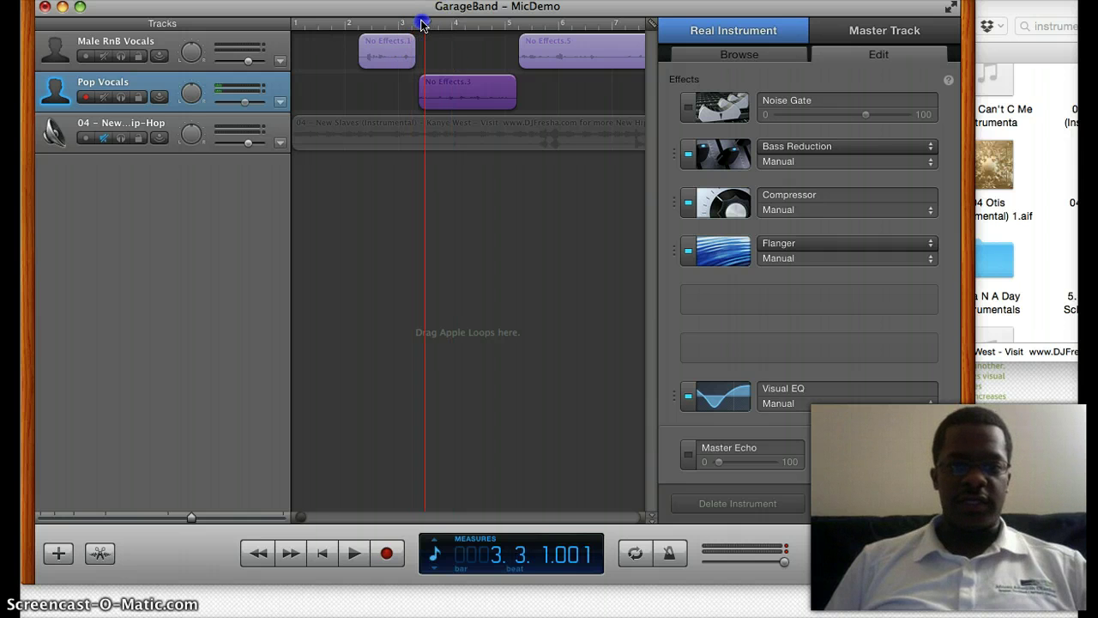
pyautogui.press('space')
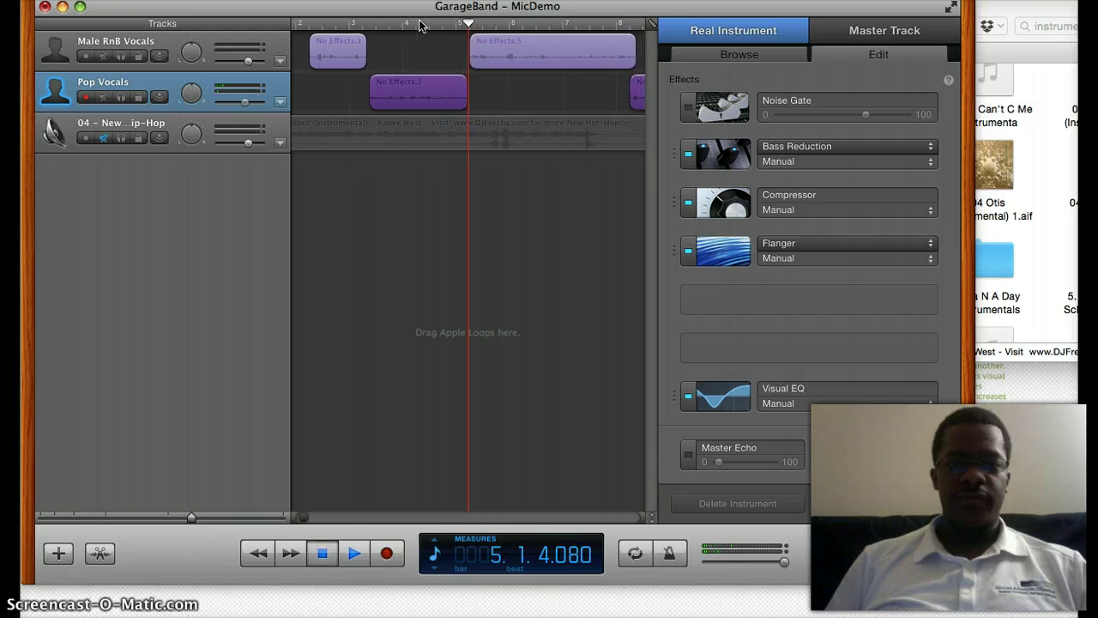
pyautogui.click(339, 15)
pyautogui.press('space')
pyautogui.click(360, 28)
pyautogui.press('space')
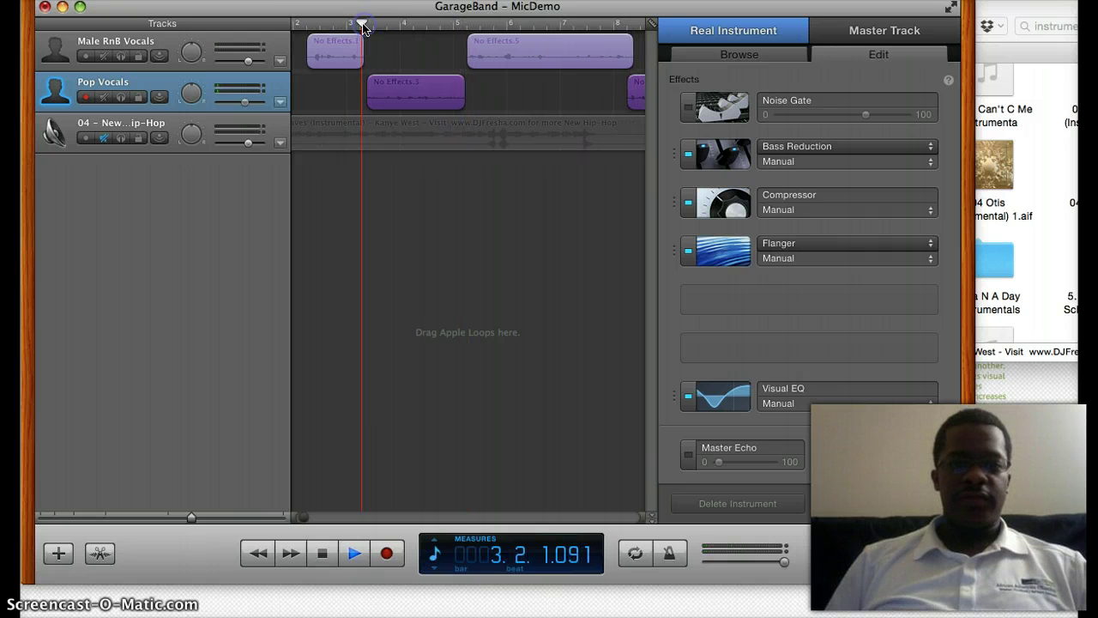
pyautogui.click(347, 25)
pyautogui.press('space')
pyautogui.click(346, 26)
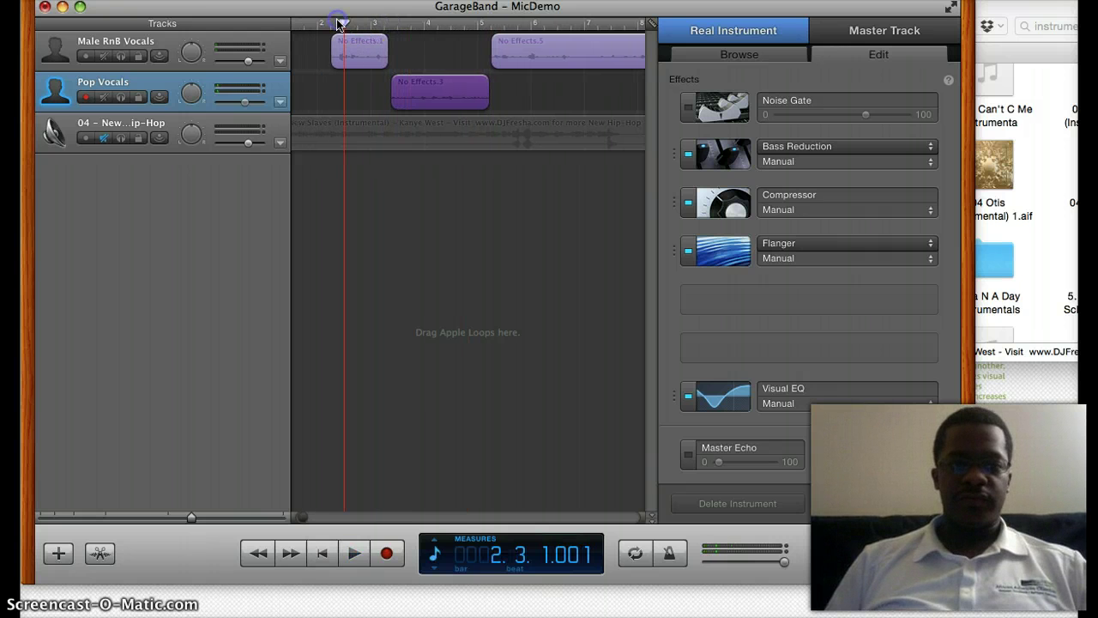
# Show the Male RnB Vocals track's effects and play its first part, stopping at about measure 3, beat 3
pyautogui.click(247, 38)
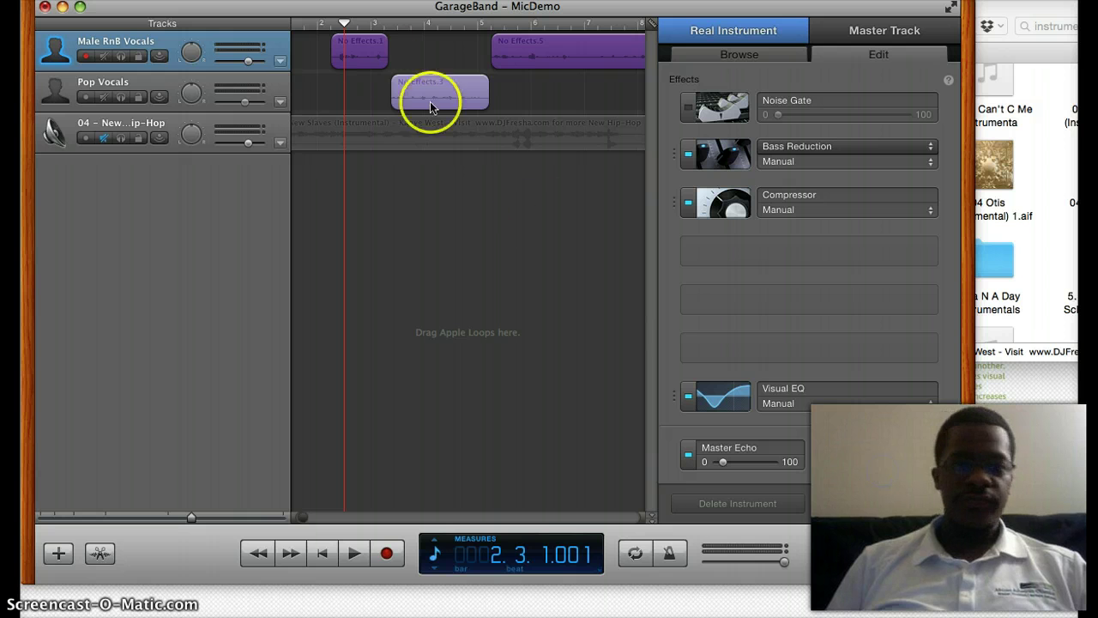
pyautogui.click(330, 25)
pyautogui.press('space')
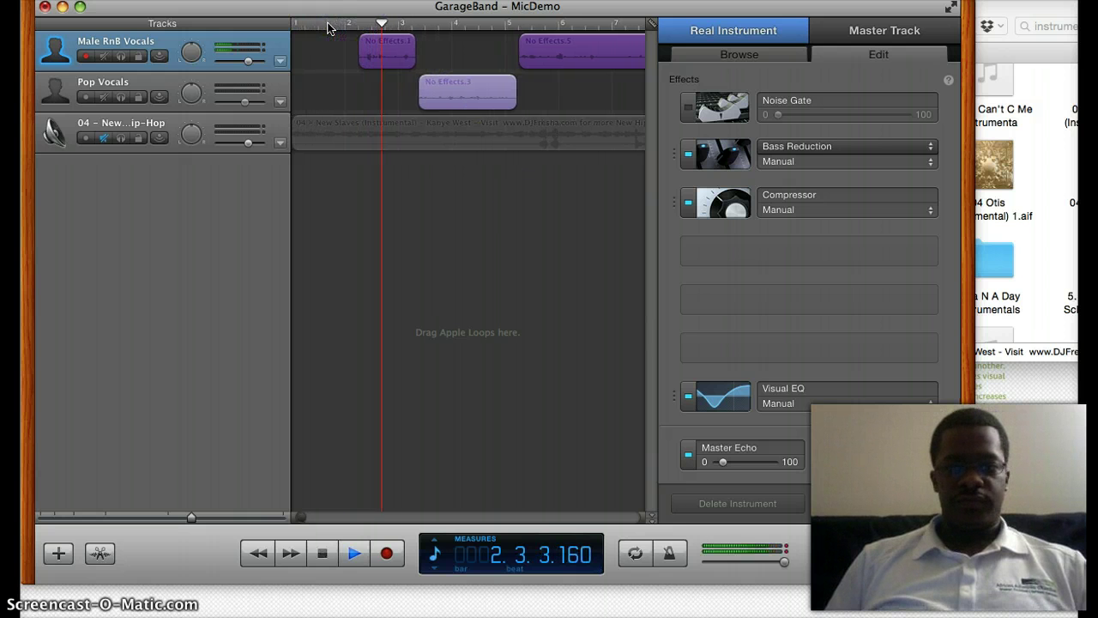
pyautogui.click(585, 190)
pyautogui.press('space')
# Select the first Pop Vocals region and open that track's Compressor settings
pyautogui.click(442, 86)
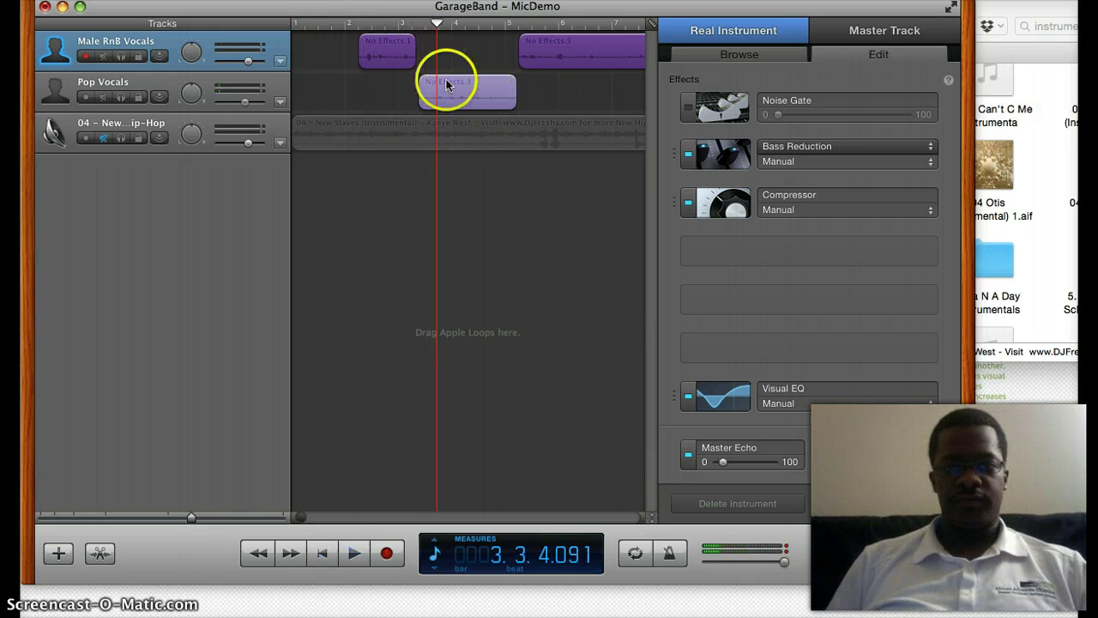
pyautogui.click(779, 161)
pyautogui.click(705, 152)
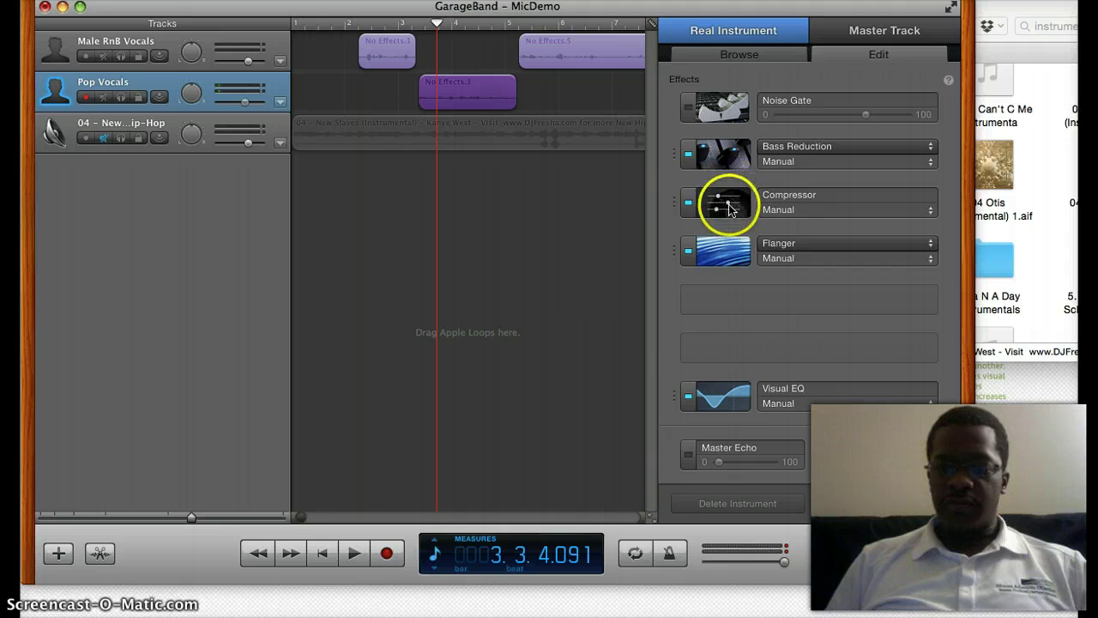
pyautogui.click(714, 210)
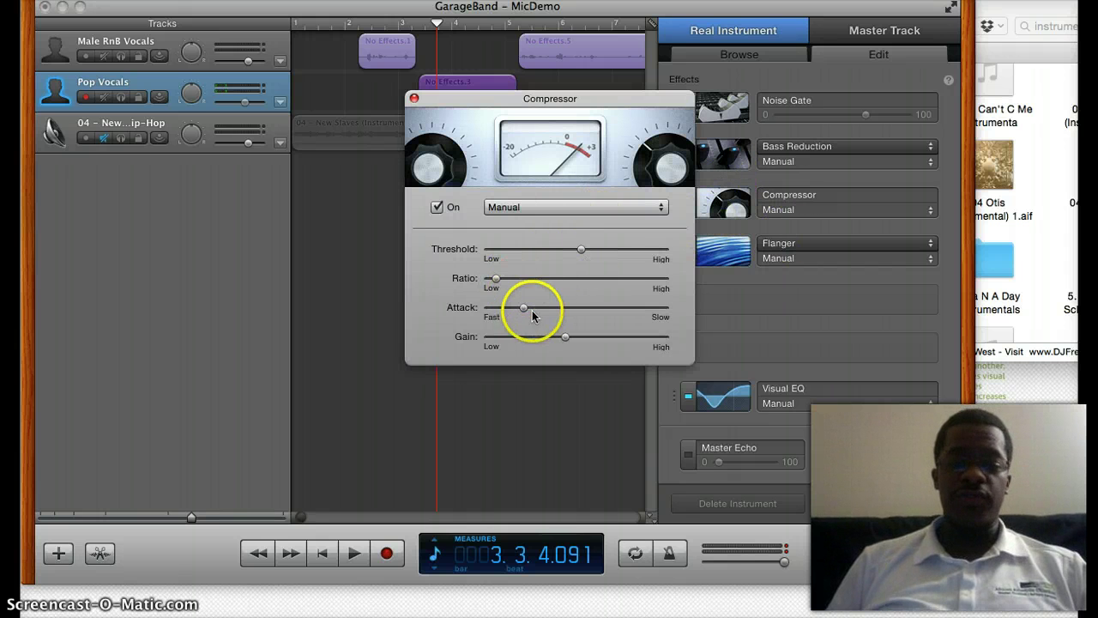
# Raise the Compressor's Attack to about the middle and Ratio to about two-thirds, and play the vocals briefly
pyautogui.moveTo(521, 309); pyautogui.dragTo(572, 321)
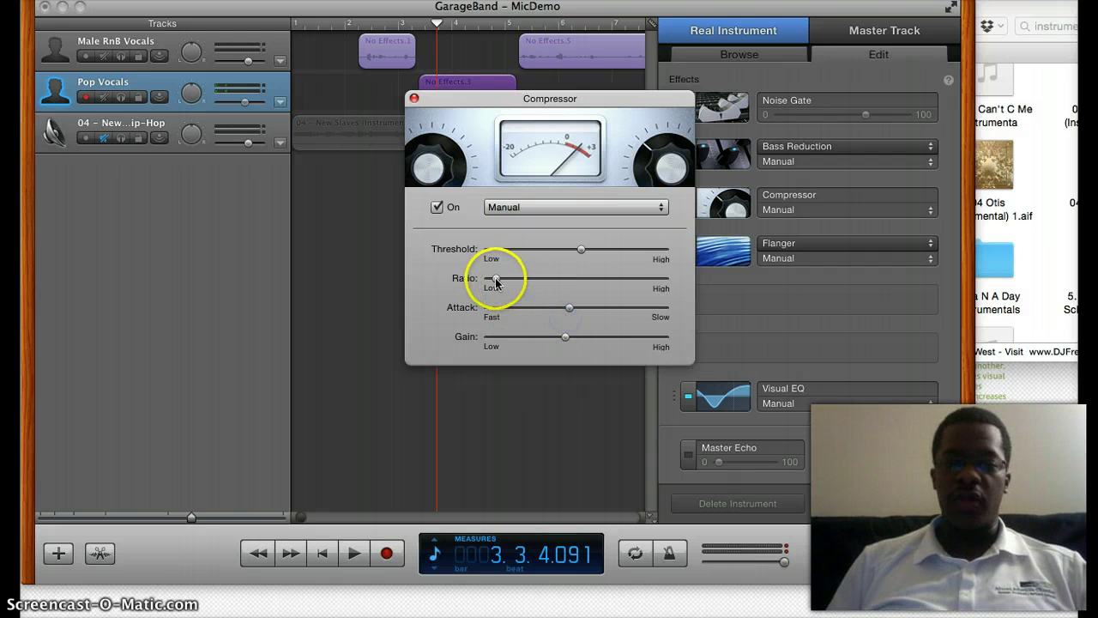
pyautogui.moveTo(496, 281); pyautogui.dragTo(608, 288)
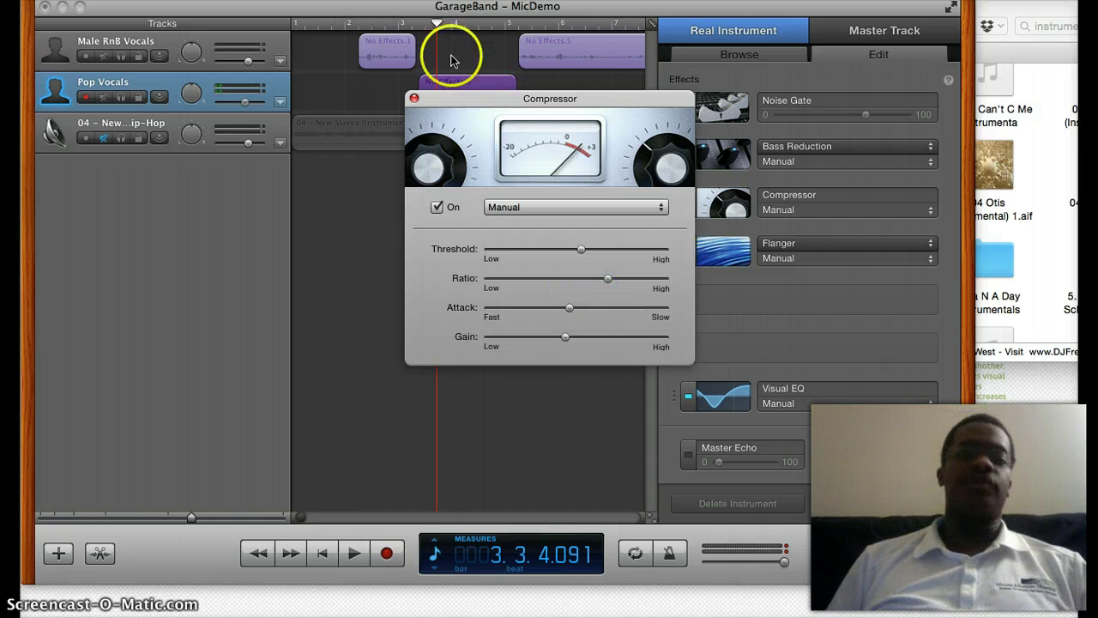
pyautogui.click(377, 23)
pyautogui.press('space')
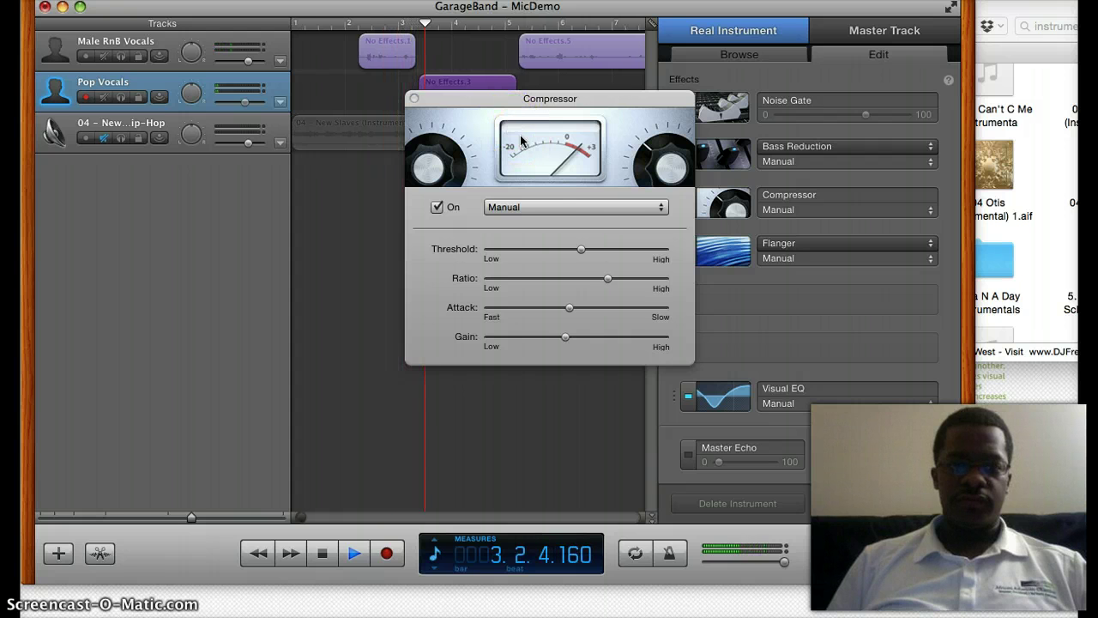
pyautogui.press('space')
# Raise the Compressor's Threshold to about three-quarters and play the vocals from measure 3, beat 2
pyautogui.click(582, 250)
pyautogui.moveTo(582, 249); pyautogui.dragTo(620, 261)
pyautogui.click(415, 25)
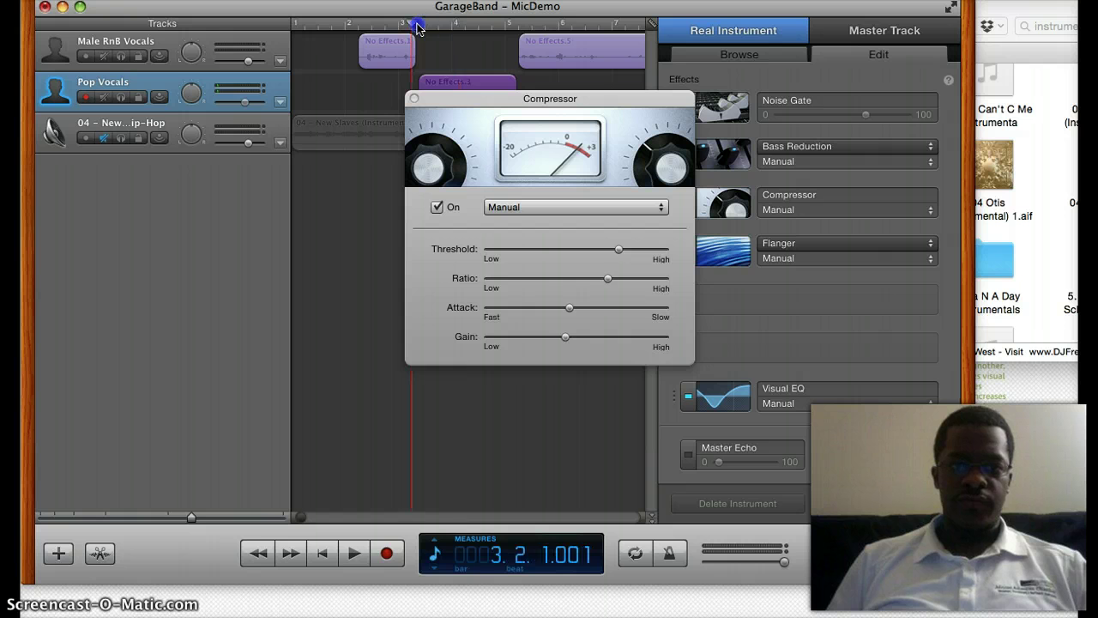
pyautogui.press('space')
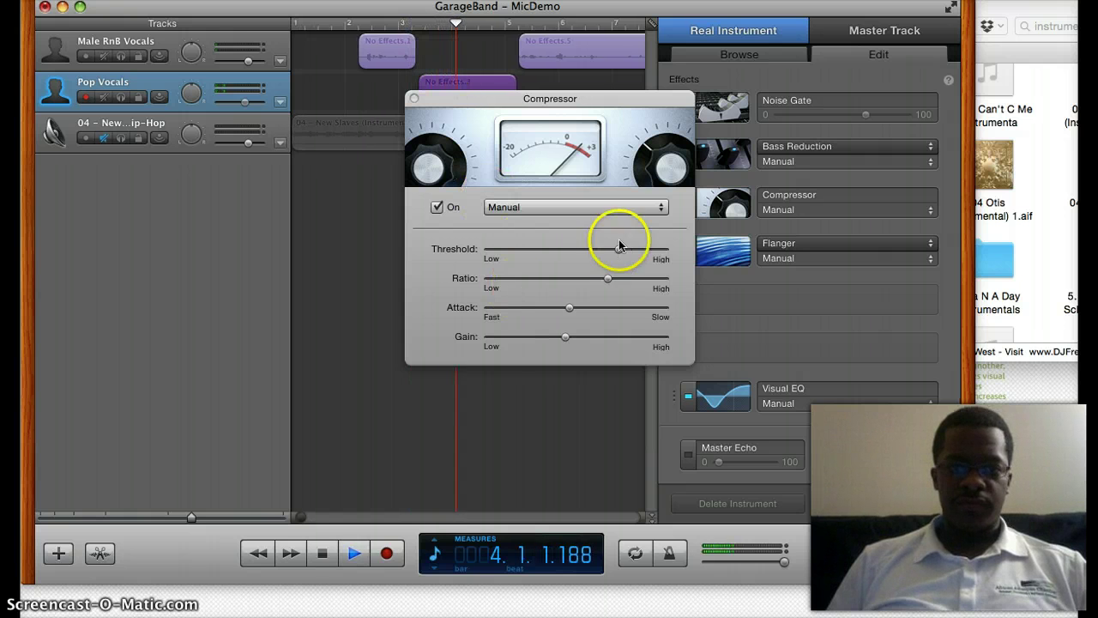
# Apply the Bass Smooth preset to the Pop Vocals Compressor, discarding the manual changes
pyautogui.click(621, 207)
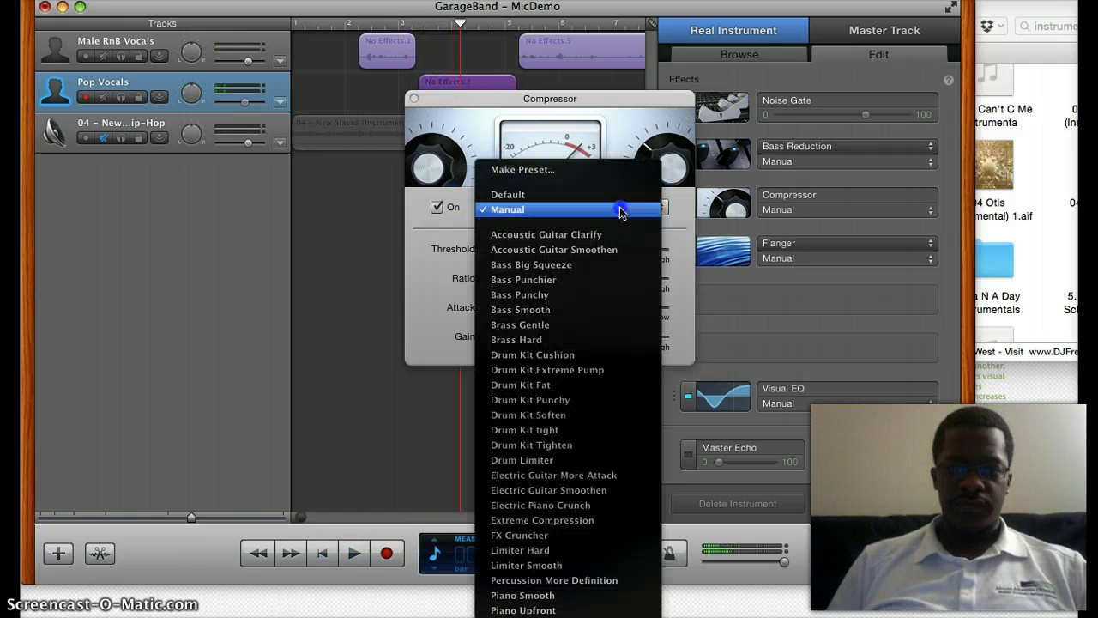
pyautogui.click(603, 294)
pyautogui.click(598, 300)
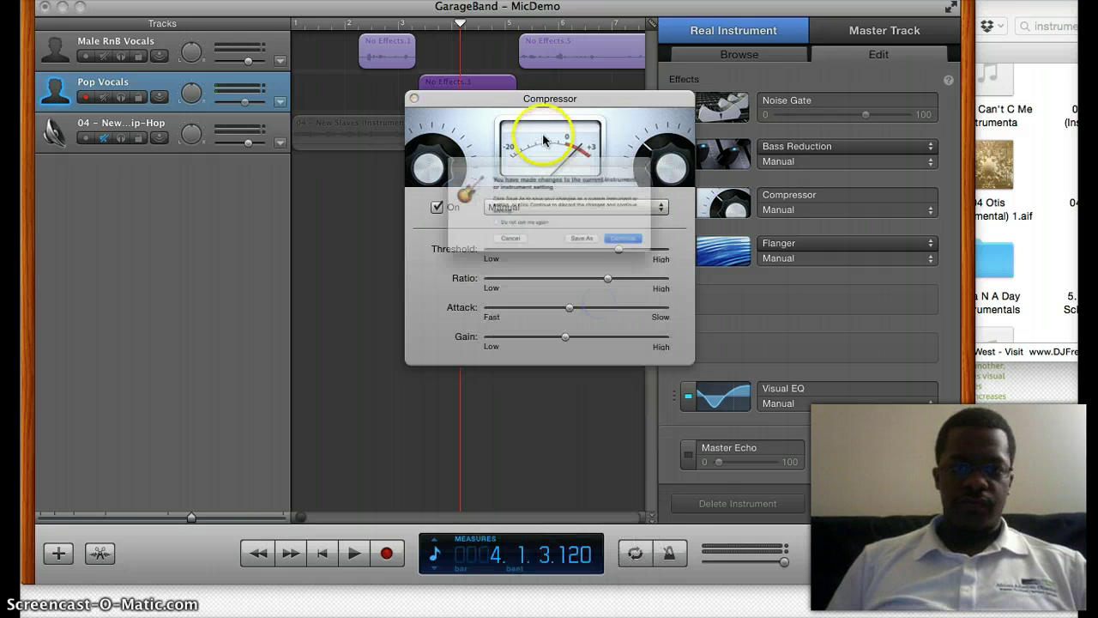
pyautogui.click(691, 270)
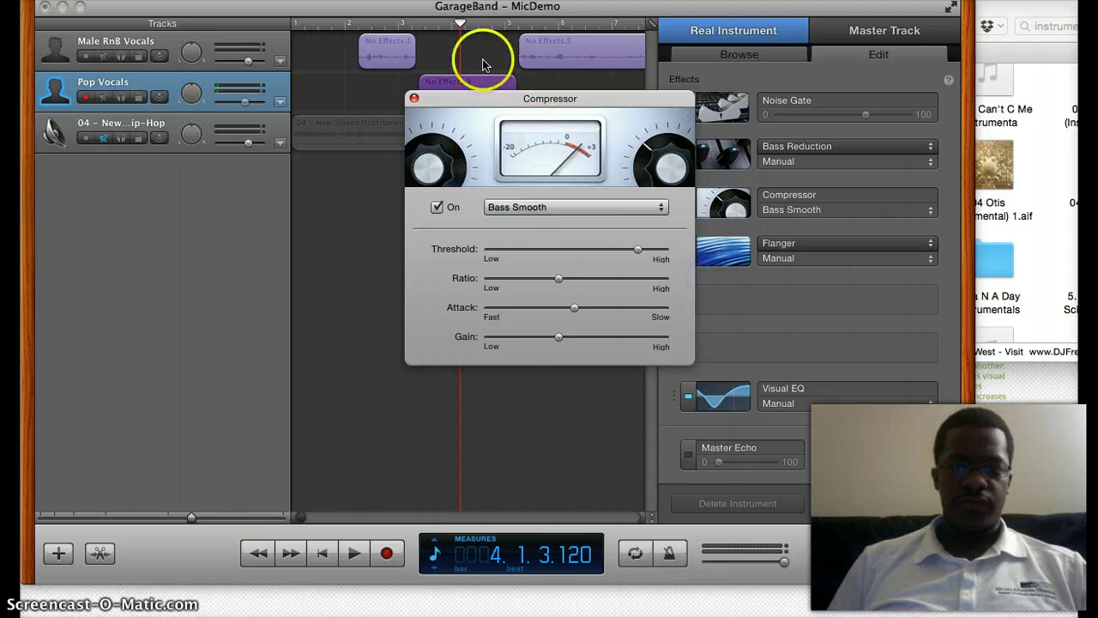
# Play the vocal parts across both tracks from measure 3, beat 2, to about measure 9, beat 3
pyautogui.click(407, 24)
pyautogui.press('space')
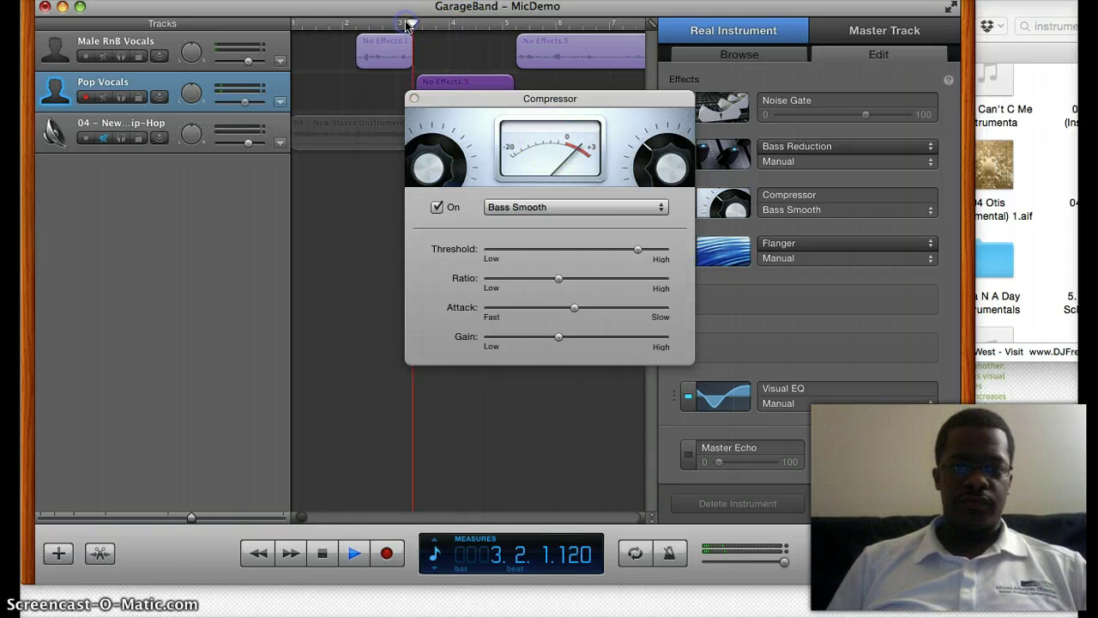
pyautogui.click(556, 125)
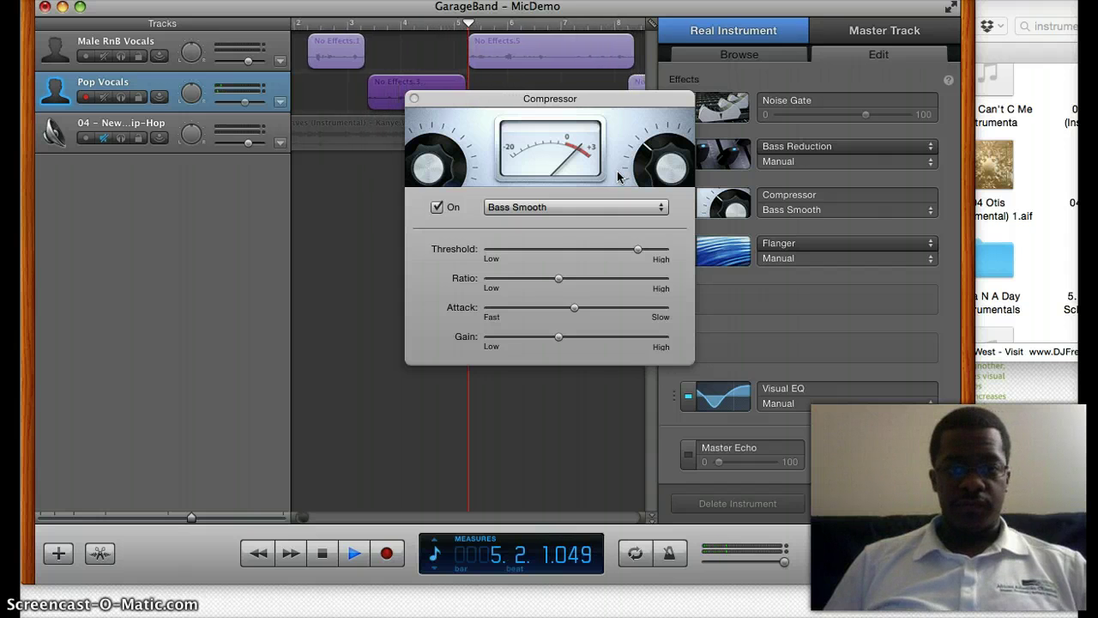
pyautogui.click(511, 52)
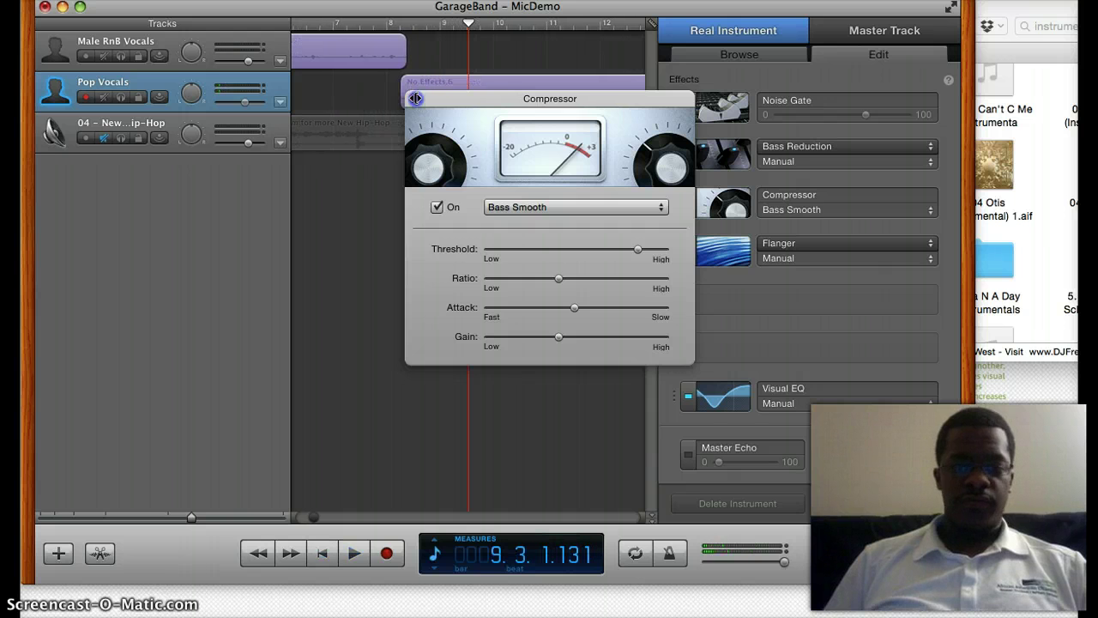
# Close the Compressor settings, and open the Pop Vocals Visual EQ to cut the Low Mid band deeply around 200 Hz
pyautogui.click(415, 99)
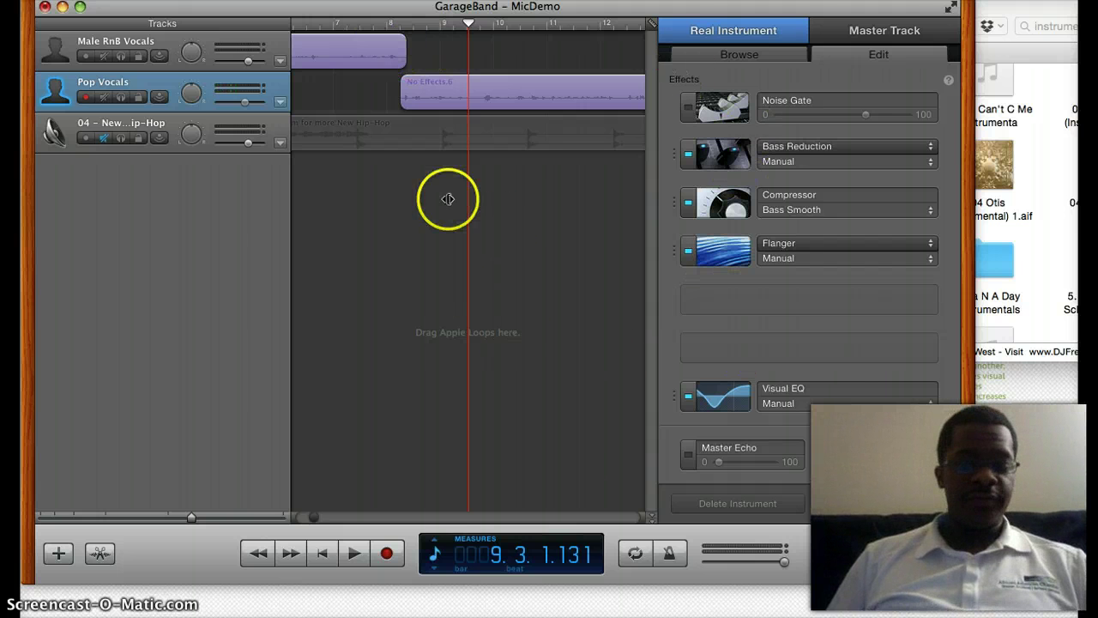
pyautogui.click(723, 405)
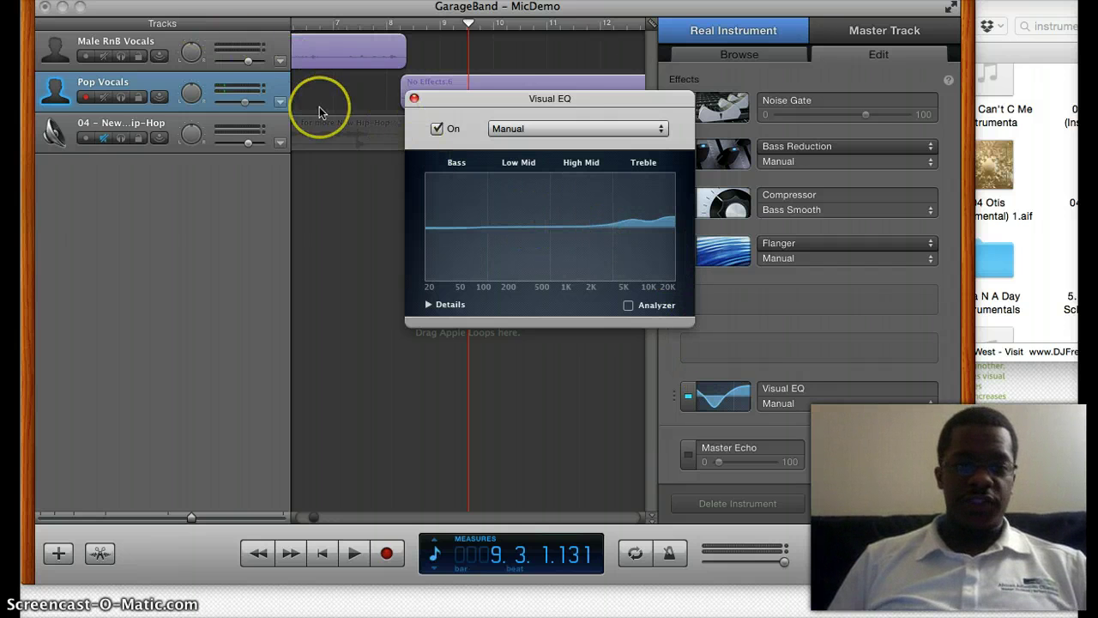
pyautogui.hscroll(-3, 320, 108)
pyautogui.hscroll(-3, 319, 108)
pyautogui.moveTo(387, 29); pyautogui.dragTo(442, 25)
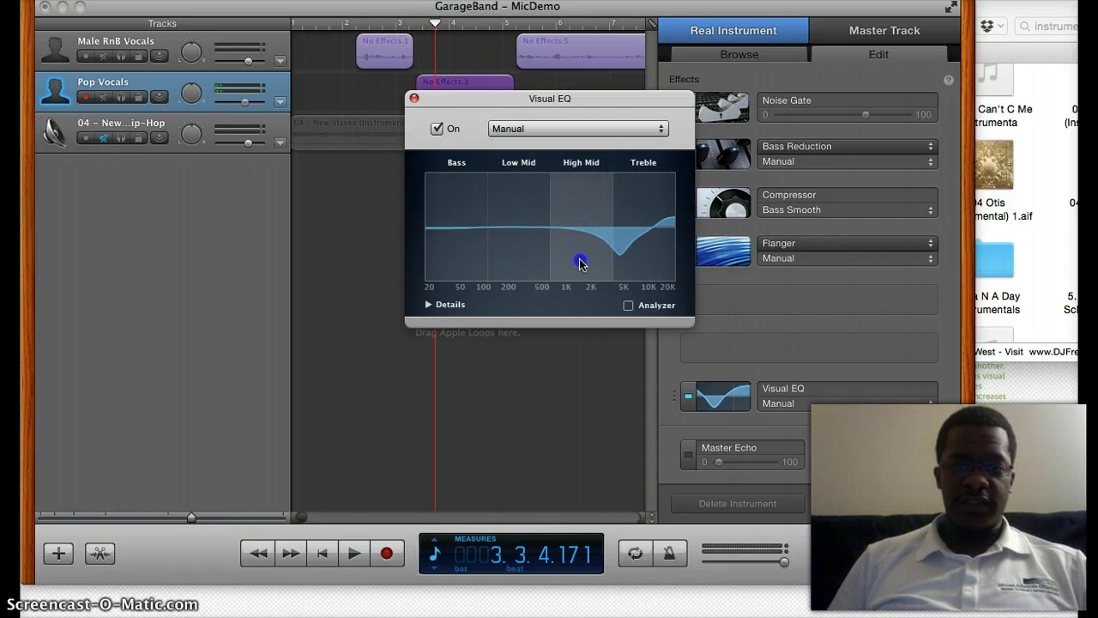
pyautogui.moveTo(545, 273); pyautogui.dragTo(473, 318)
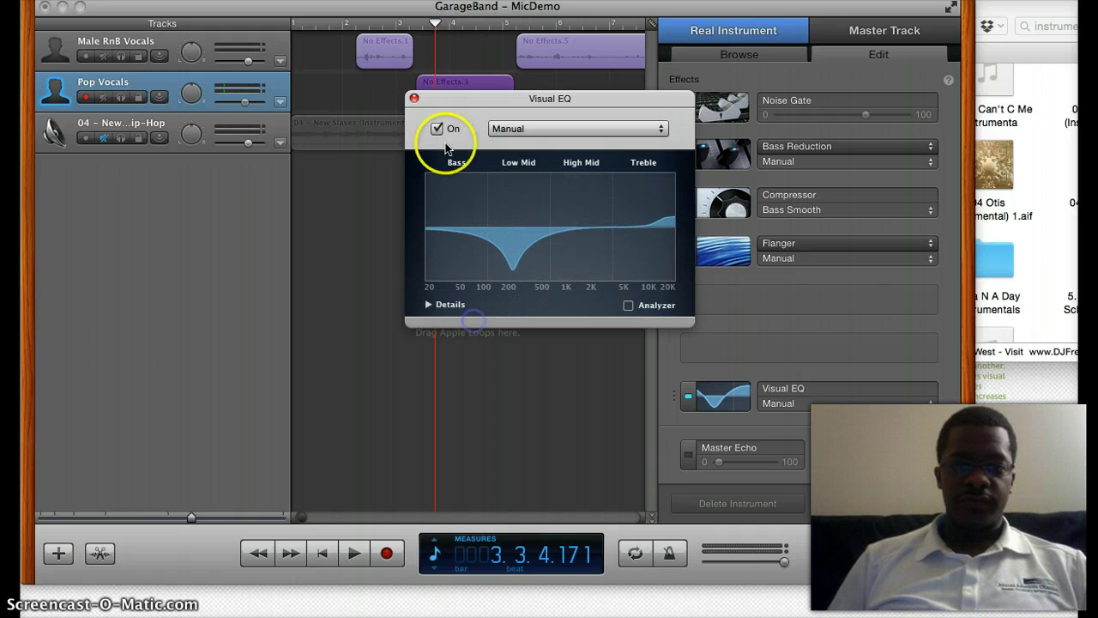
# Play the vocals from measure 2 to about measure 3, beat 3, to hear the Low Mid cut
pyautogui.click(359, 28)
pyautogui.click(347, 28)
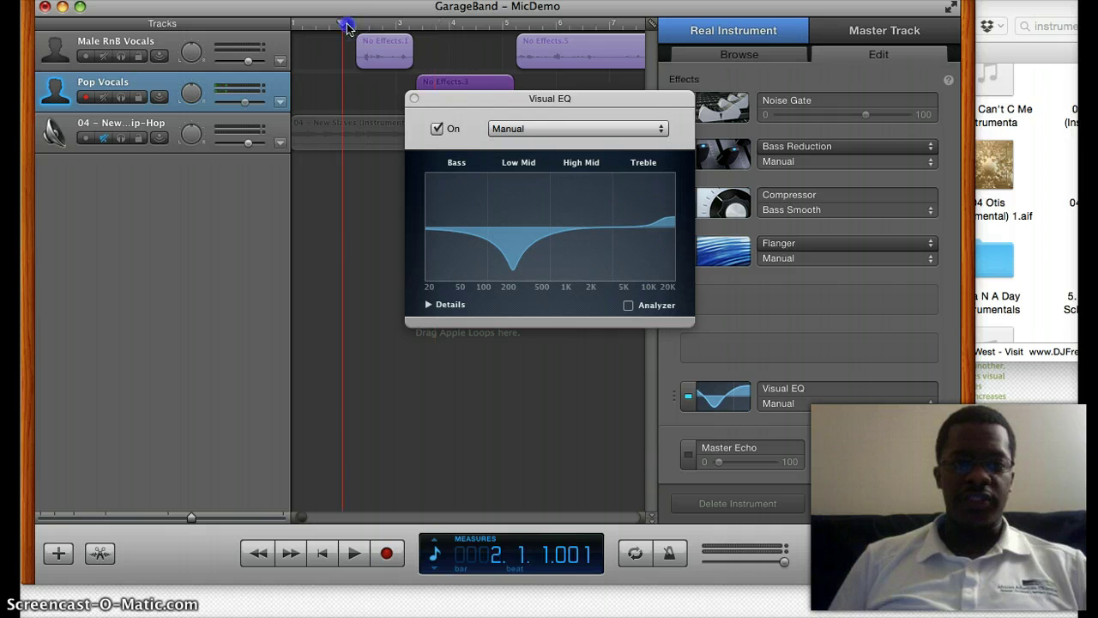
pyautogui.press('space')
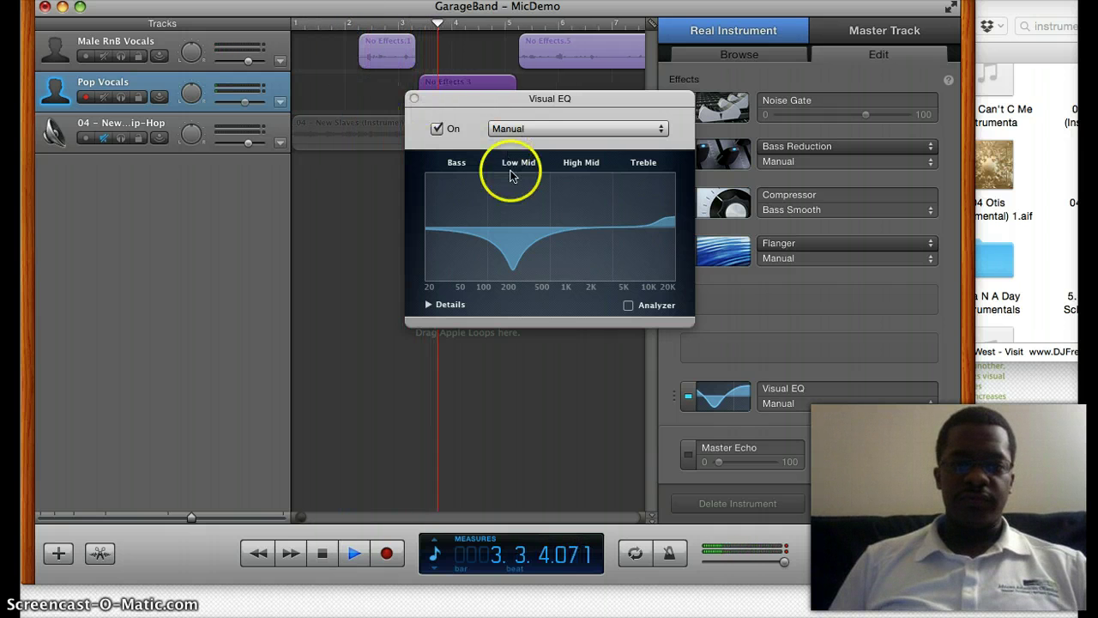
pyautogui.press('space')
# Boost the Low Mid band around 200 Hz and the Treble band near 10K, and play the vocals to measure 5
pyautogui.moveTo(517, 213); pyautogui.dragTo(612, 163)
pyautogui.press('space')
pyautogui.press('space')
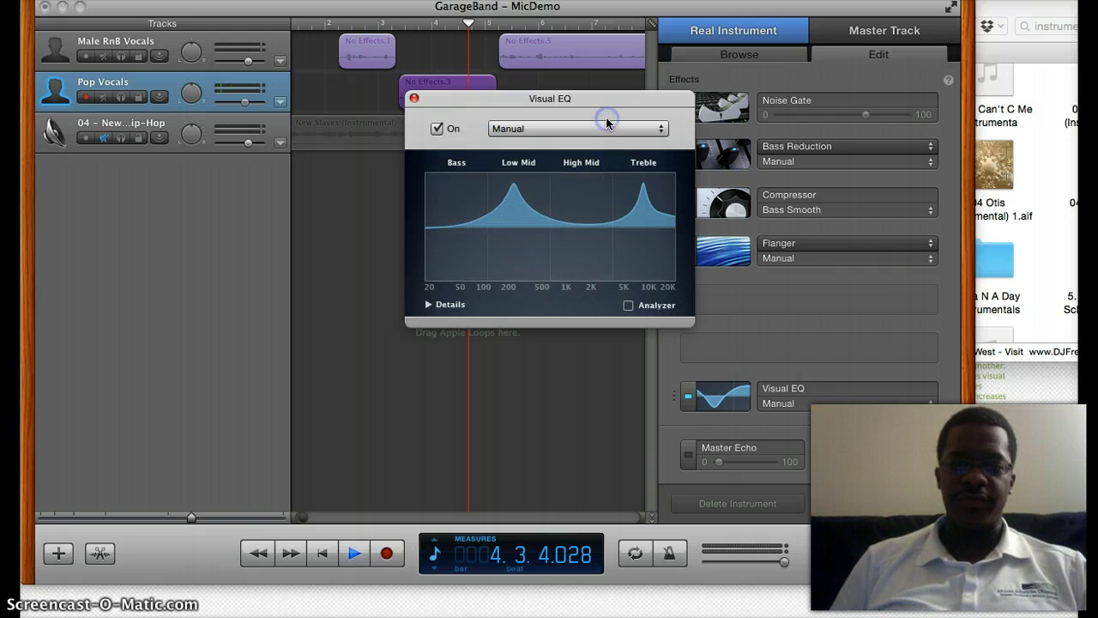
pyautogui.press('space')
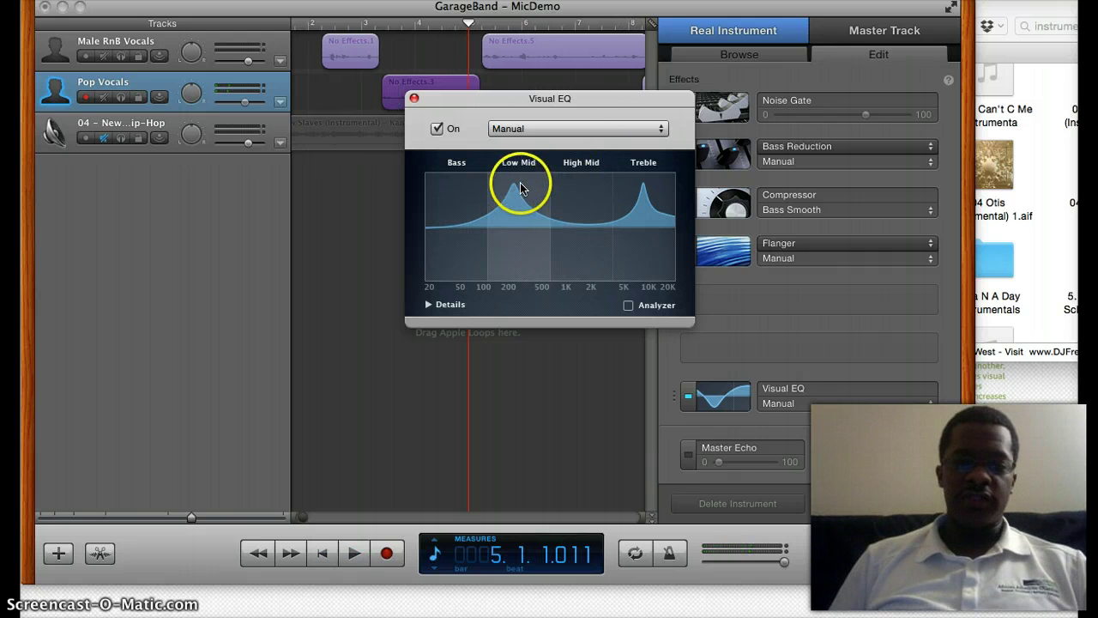
# Try lowering the High Mid and Treble bands, and raise them back to a strong Treble peak near 10K
pyautogui.click(642, 188)
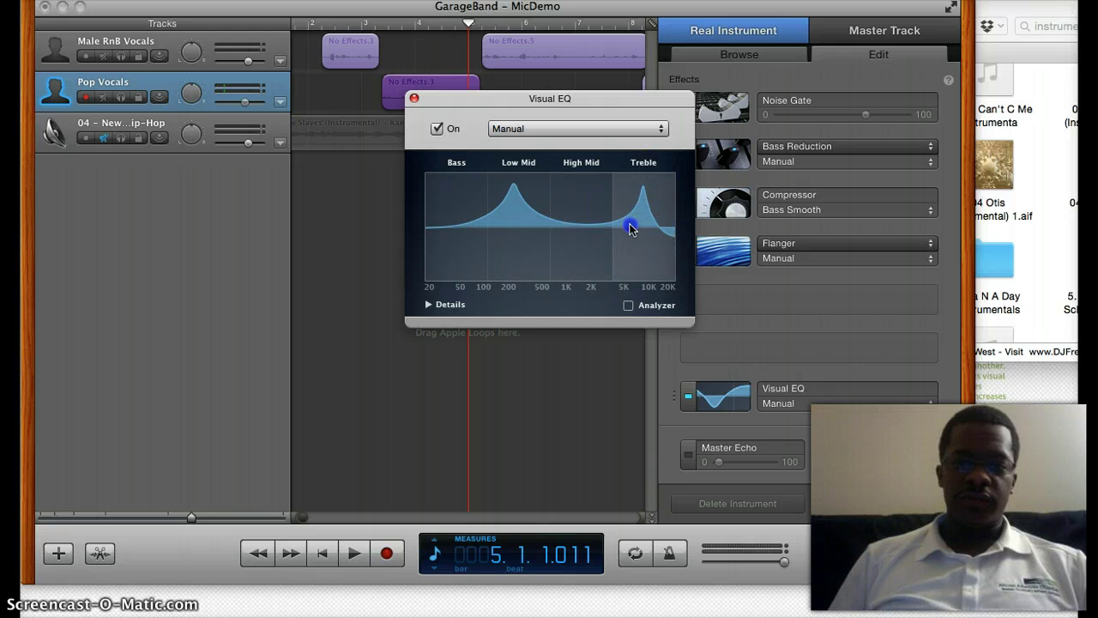
pyautogui.moveTo(630, 229); pyautogui.dragTo(577, 273)
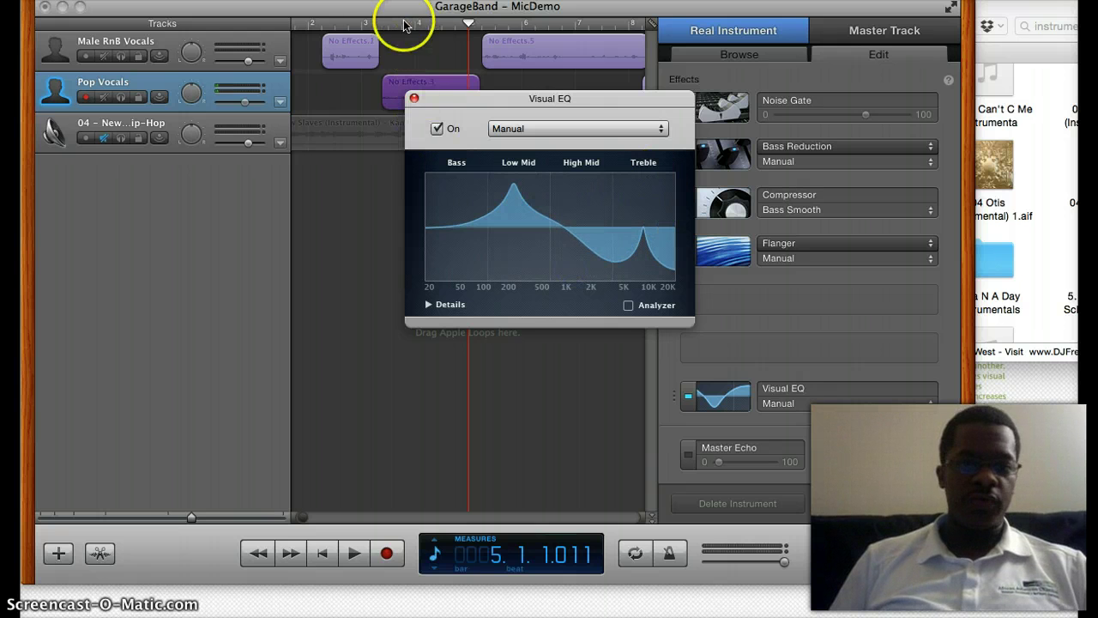
pyautogui.click(369, 24)
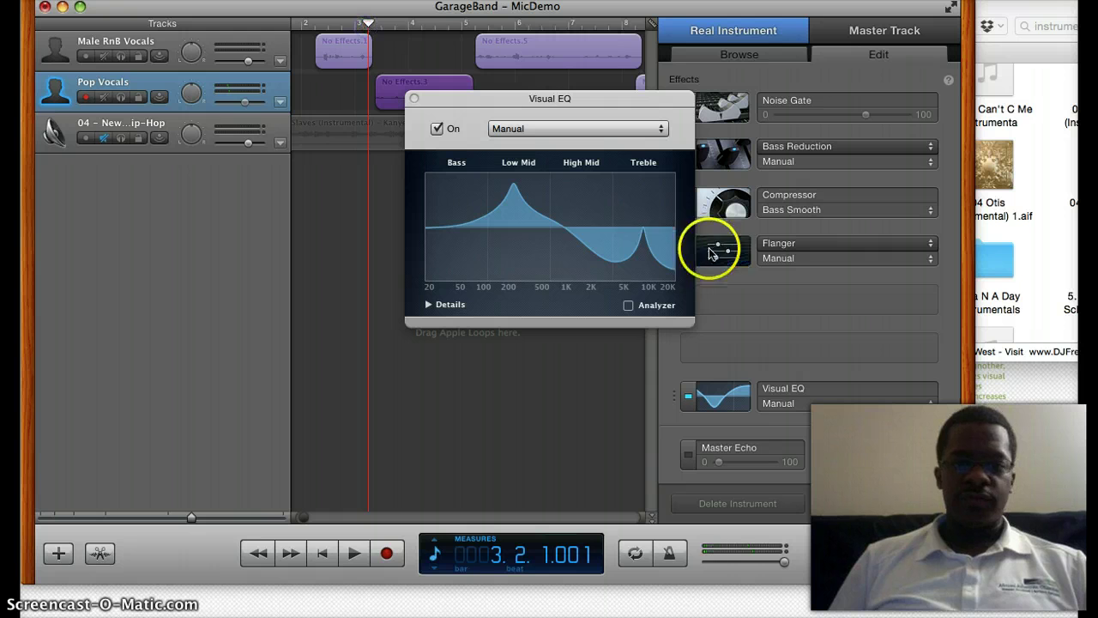
pyautogui.moveTo(630, 253); pyautogui.dragTo(638, 201)
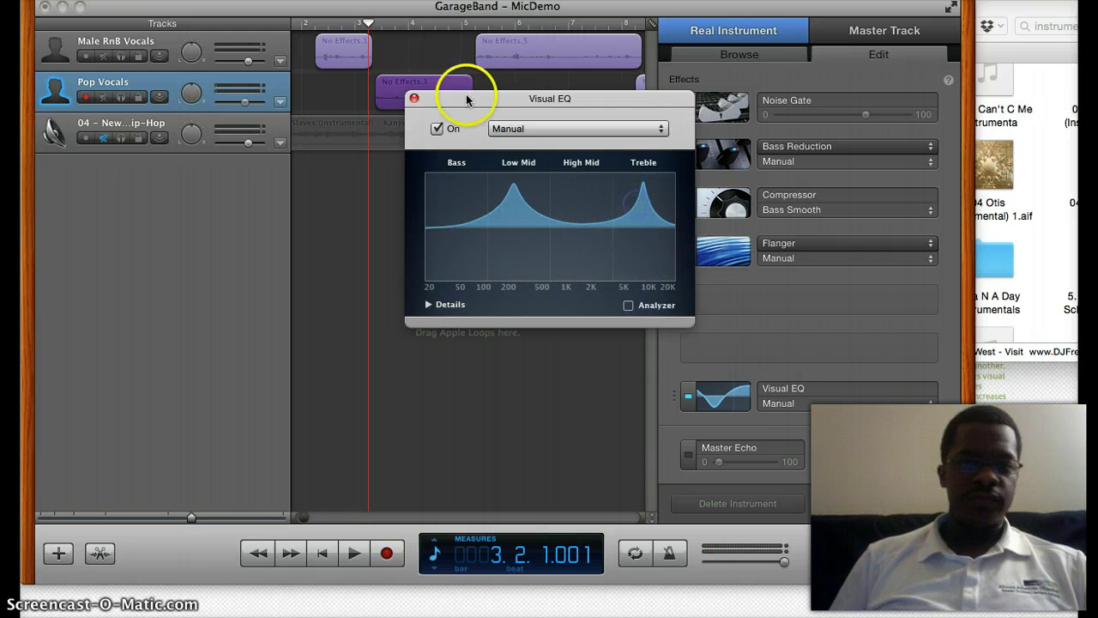
# Play the vocals from measure 3 to about measure 8, beat 4, and close the Visual EQ
pyautogui.click(364, 22)
pyautogui.moveTo(364, 23); pyautogui.dragTo(354, 24)
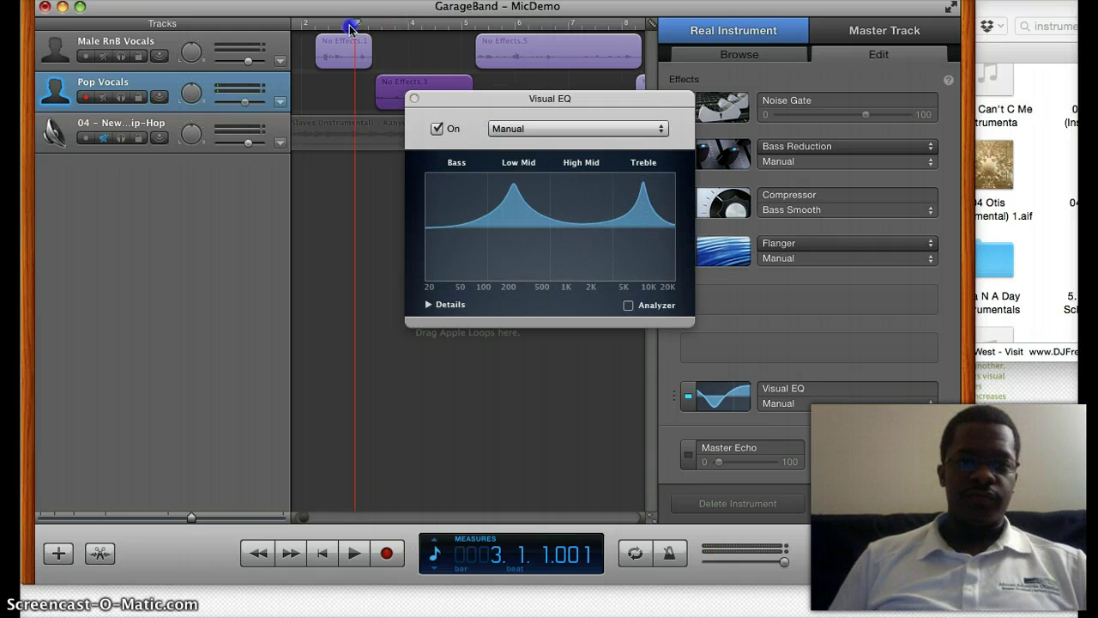
pyautogui.press('space')
pyautogui.hscroll(-2, 352, 27)
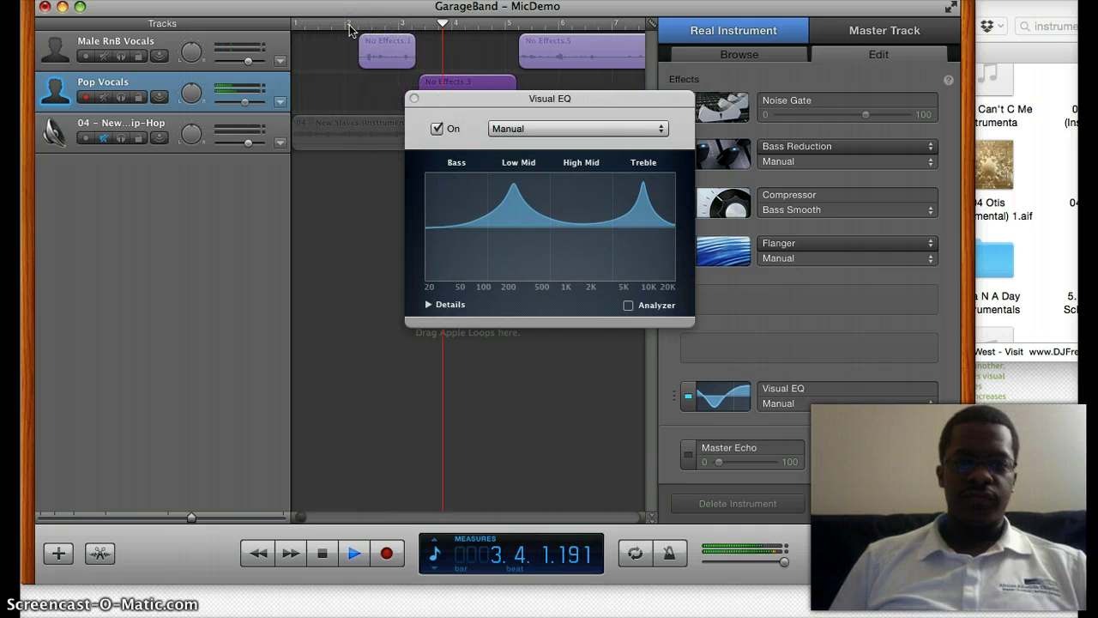
pyautogui.hscroll(1, 538, 50)
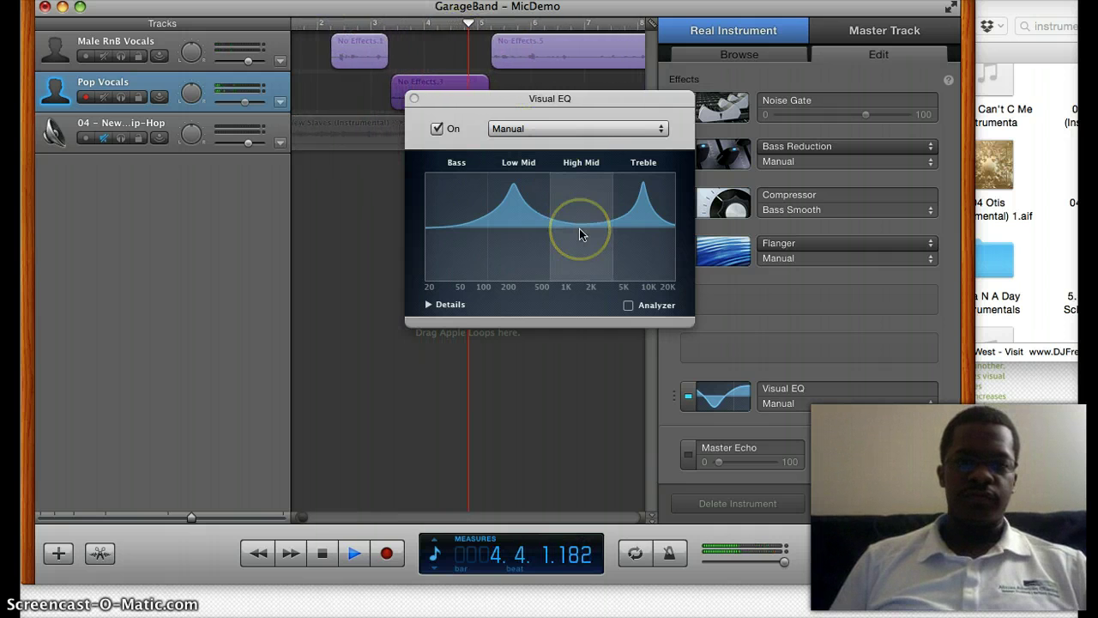
pyautogui.click(603, 231)
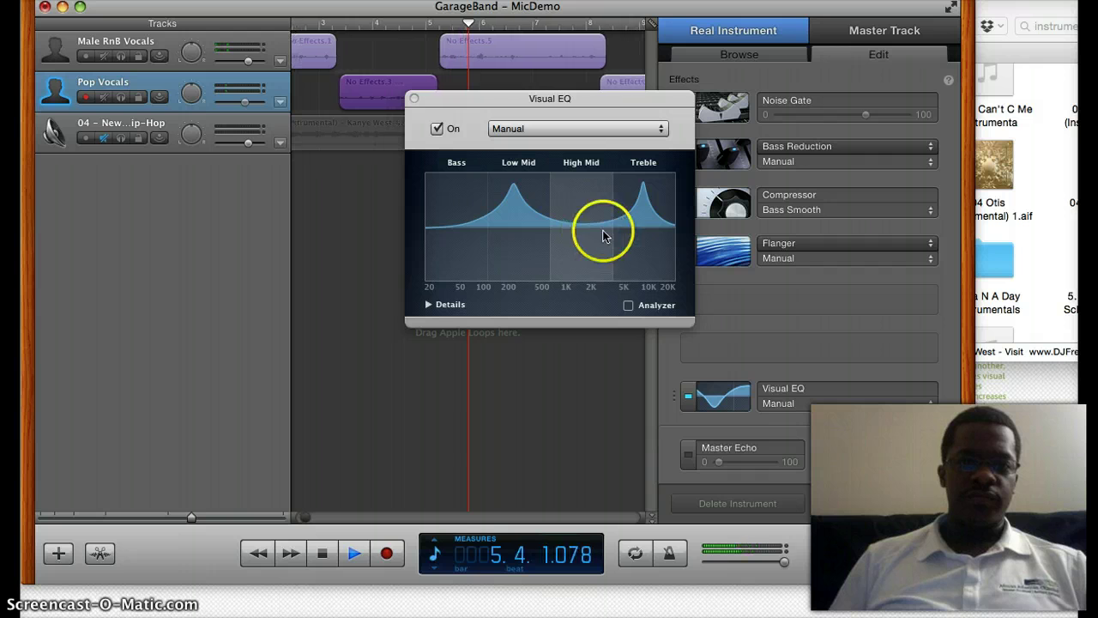
pyautogui.click(623, 228)
pyautogui.click(424, 119)
pyautogui.click(524, 193)
pyautogui.click(633, 289)
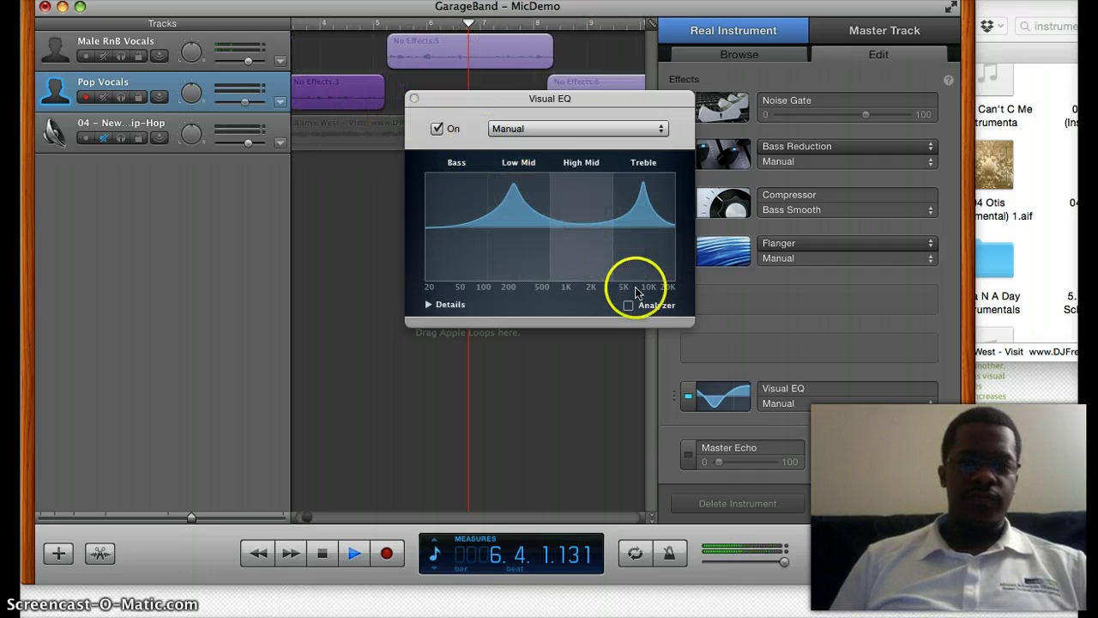
pyautogui.click(638, 314)
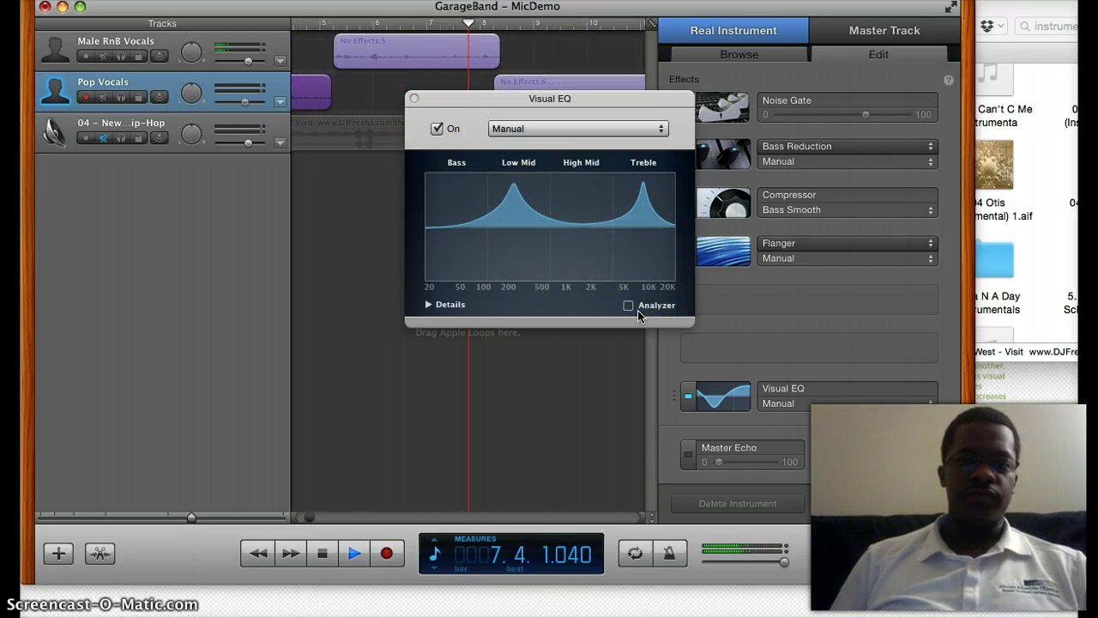
pyautogui.click(646, 295)
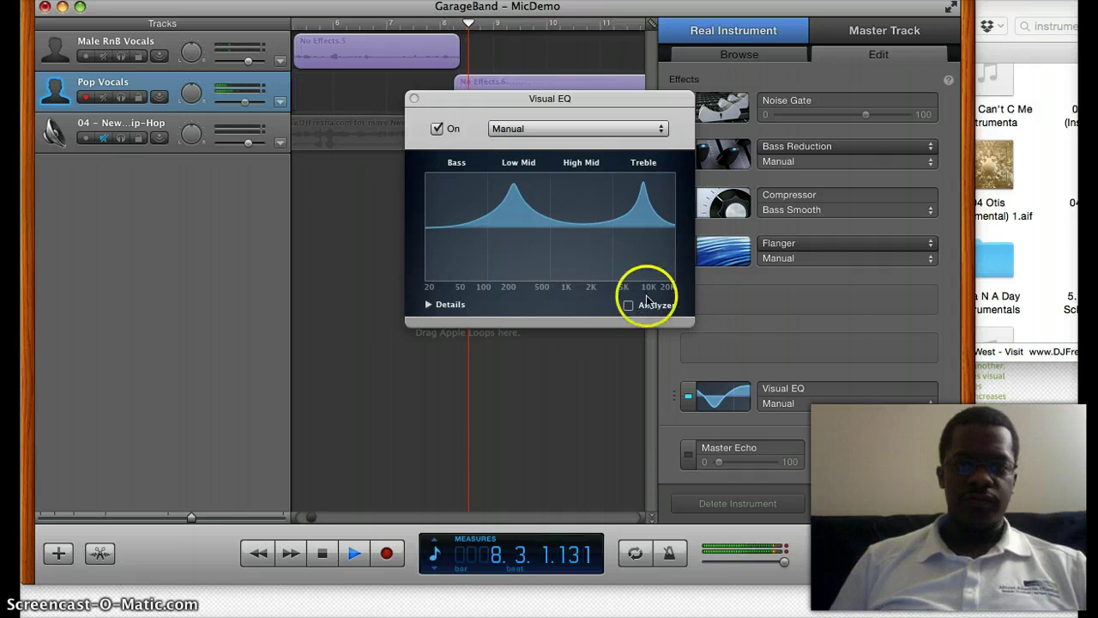
pyautogui.click(414, 98)
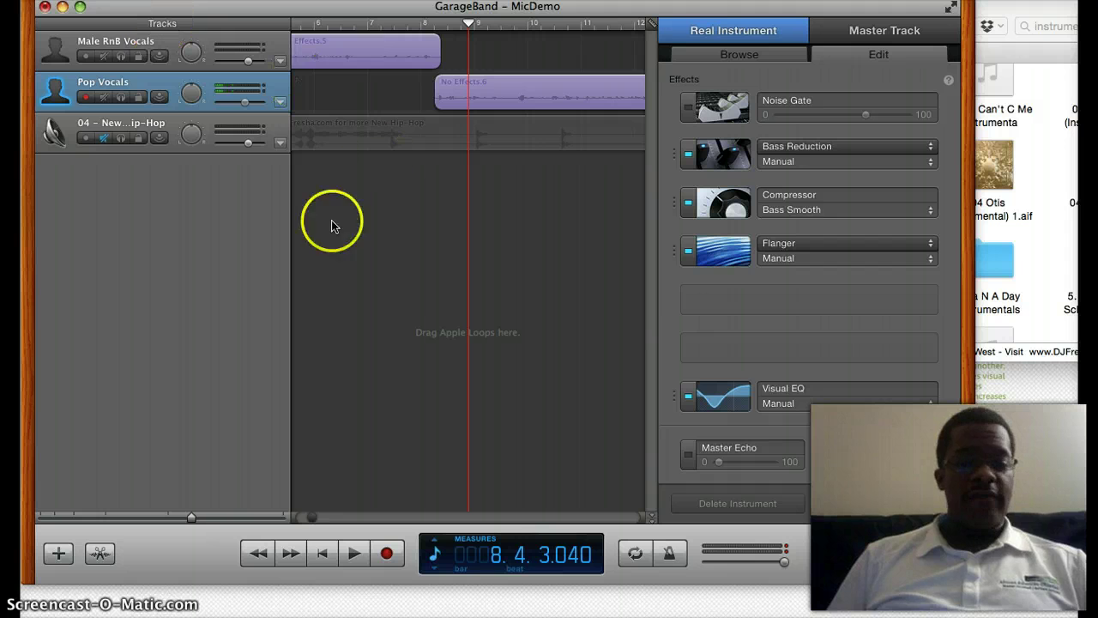
# Unmute the New Slaves instrumental track and select its region
pyautogui.hscroll(-5, 404, 441)
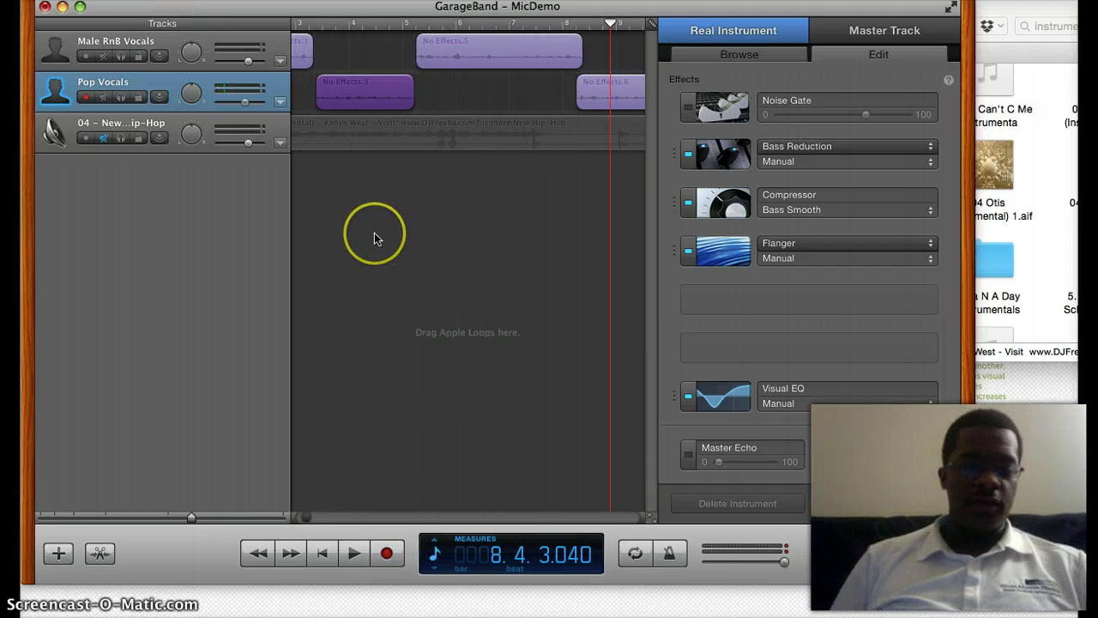
pyautogui.hscroll(-3, 375, 232)
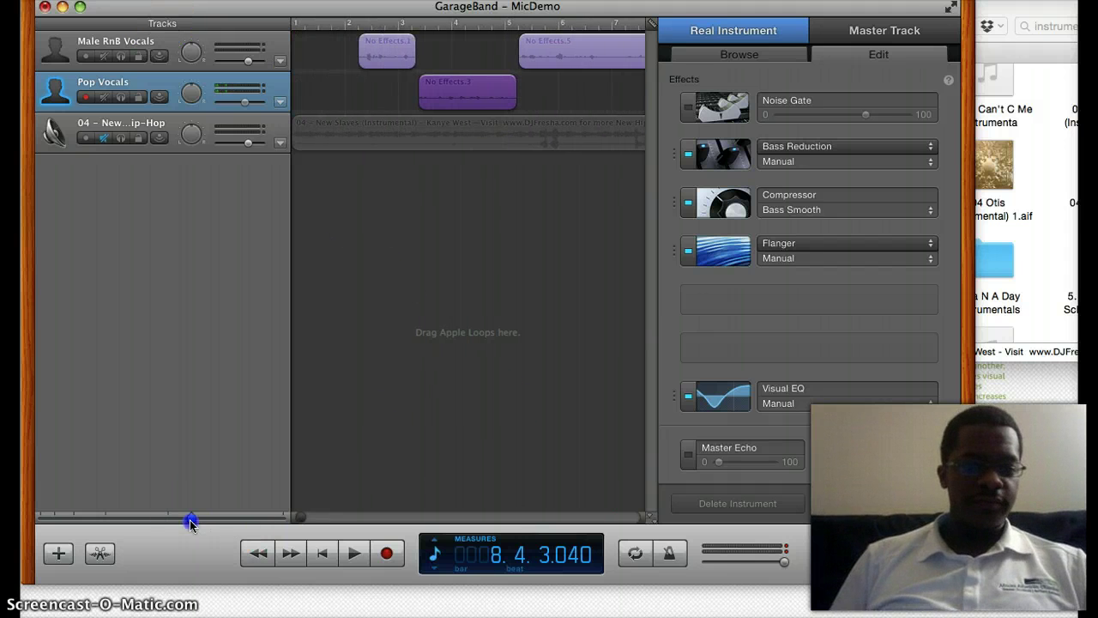
pyautogui.moveTo(191, 521); pyautogui.dragTo(159, 513)
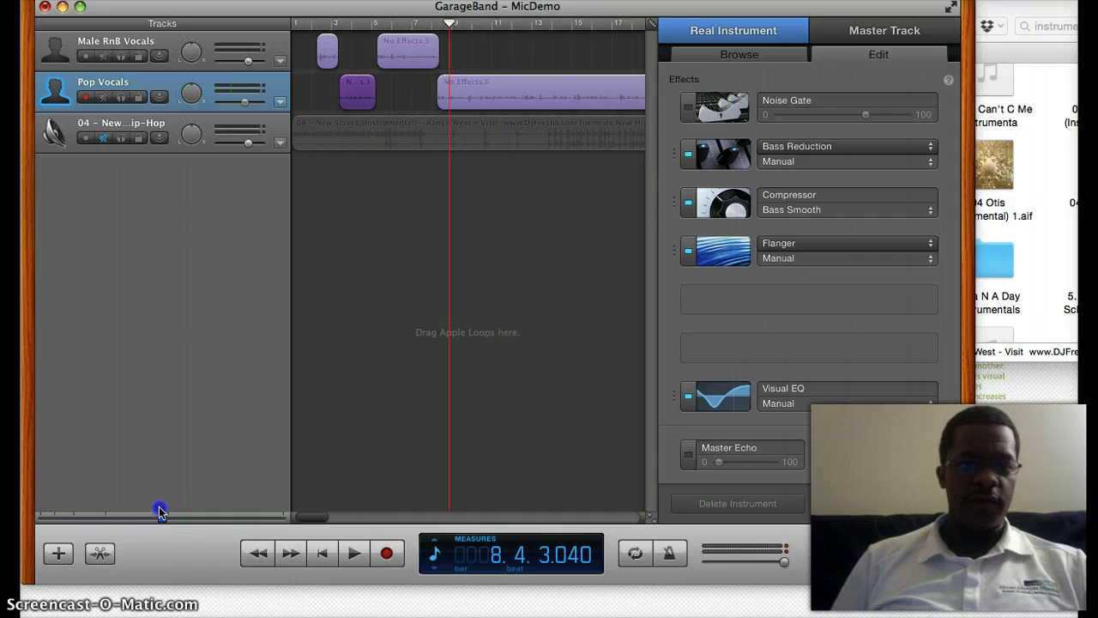
pyautogui.click(103, 137)
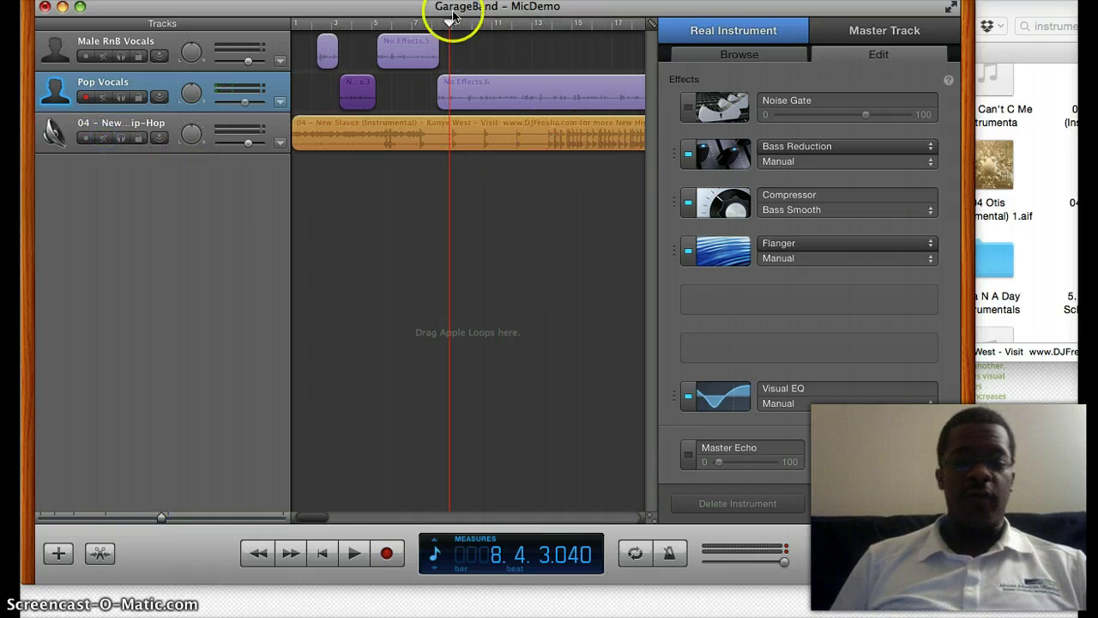
pyautogui.click(359, 131)
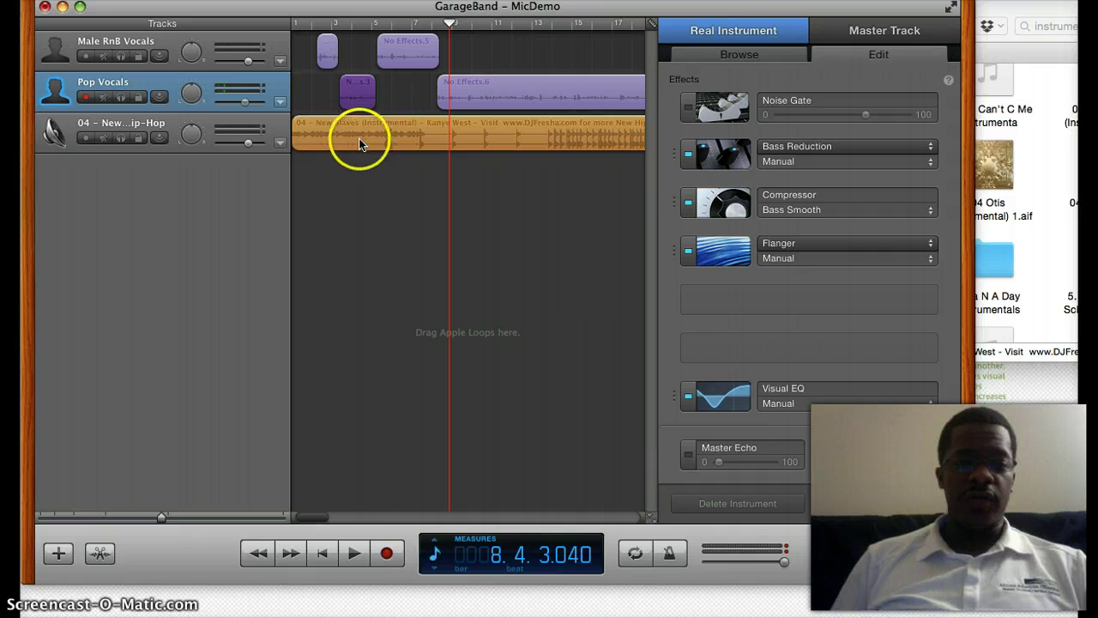
pyautogui.click(401, 115)
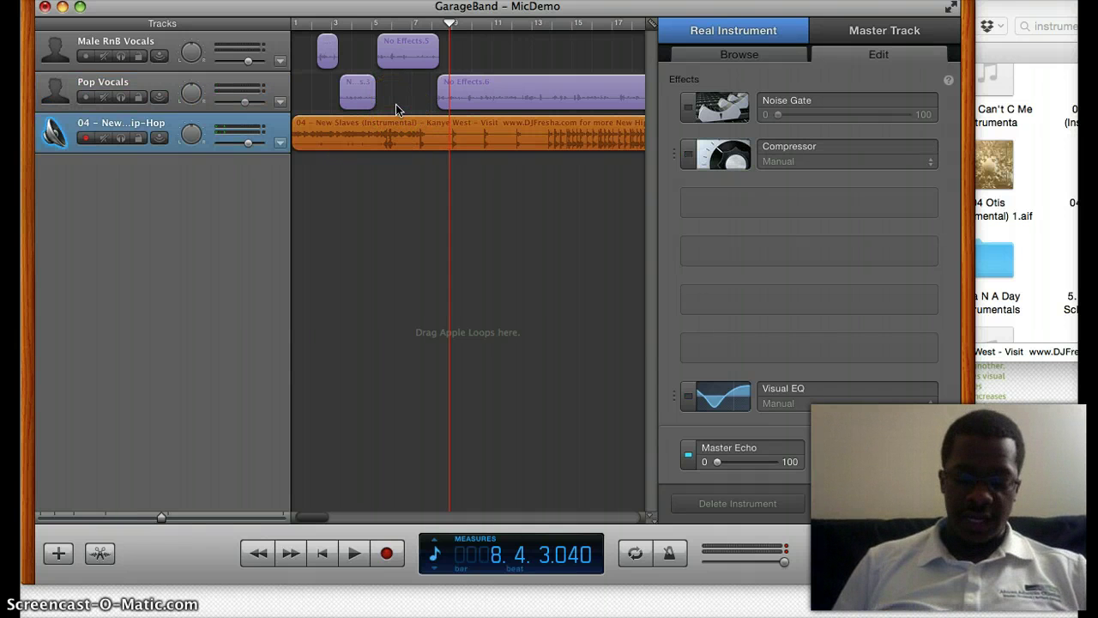
pyautogui.click(392, 20)
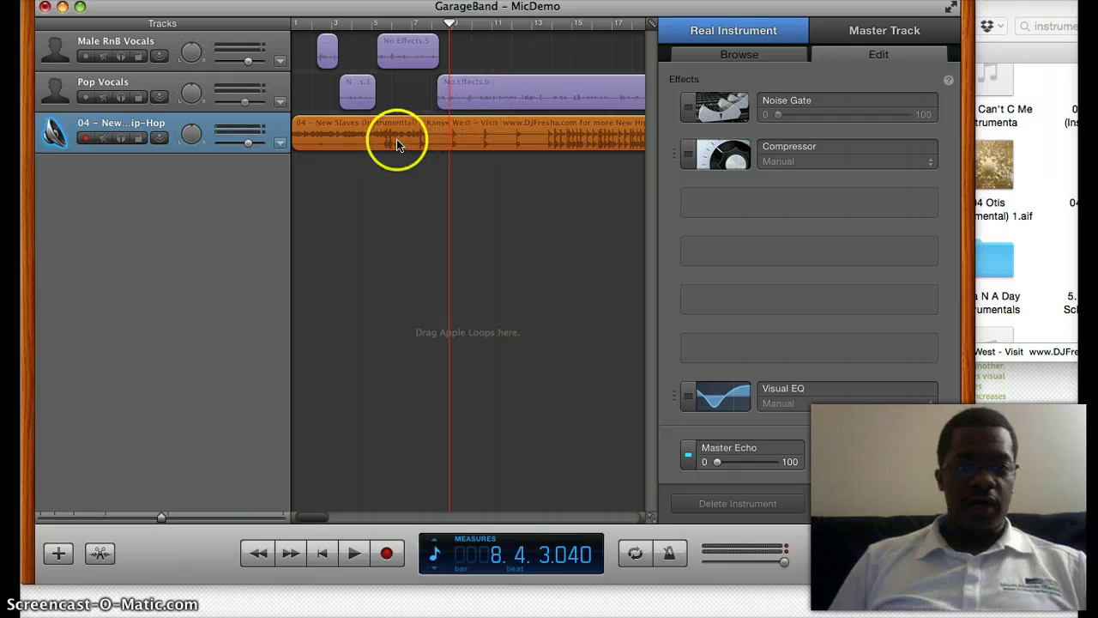
# Move all the vocal regions on both tracks about six measures later, and play the song from measure 7
pyautogui.moveTo(306, 53); pyautogui.dragTo(623, 101)
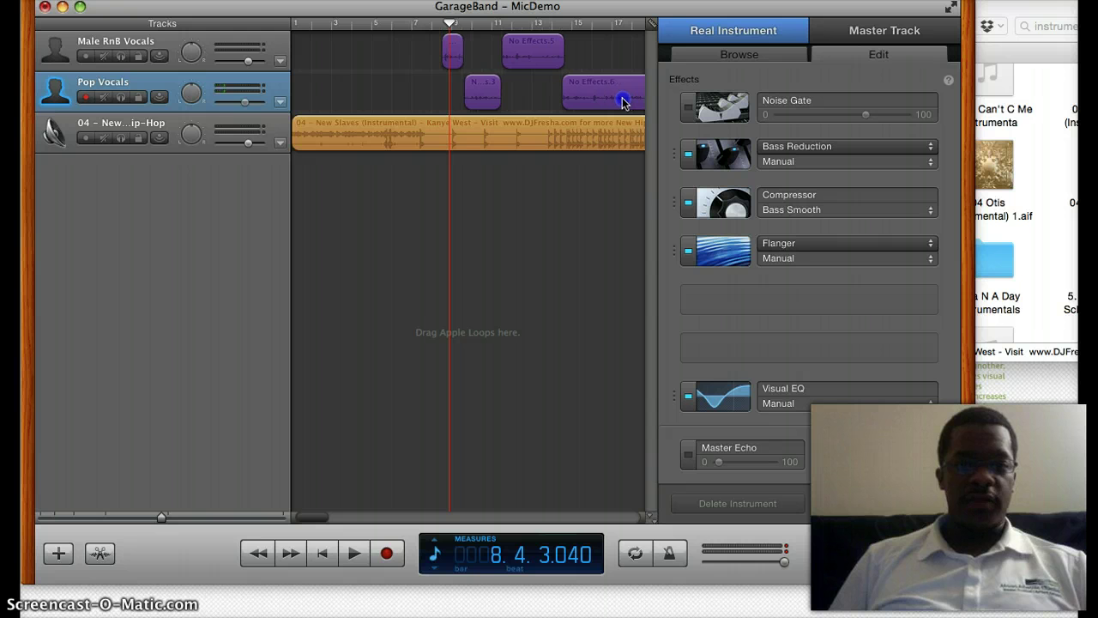
pyautogui.click(415, 41)
pyautogui.click(412, 24)
pyautogui.press('space')
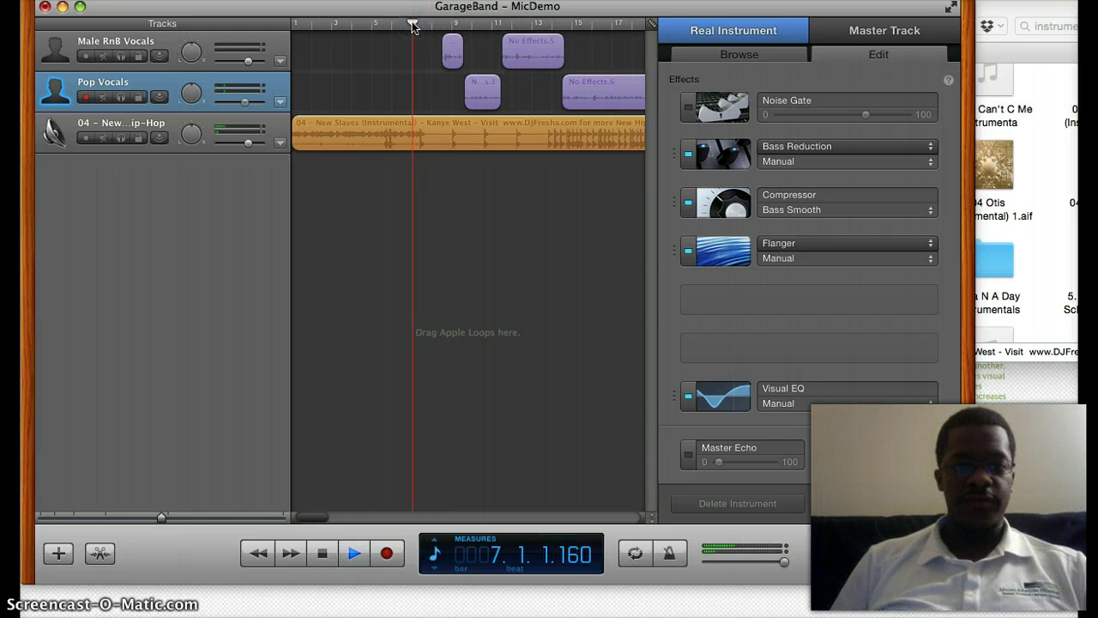
# Move the first Male RnB Vocals region about one measure earlier, and play from about measure 6
pyautogui.click(459, 45)
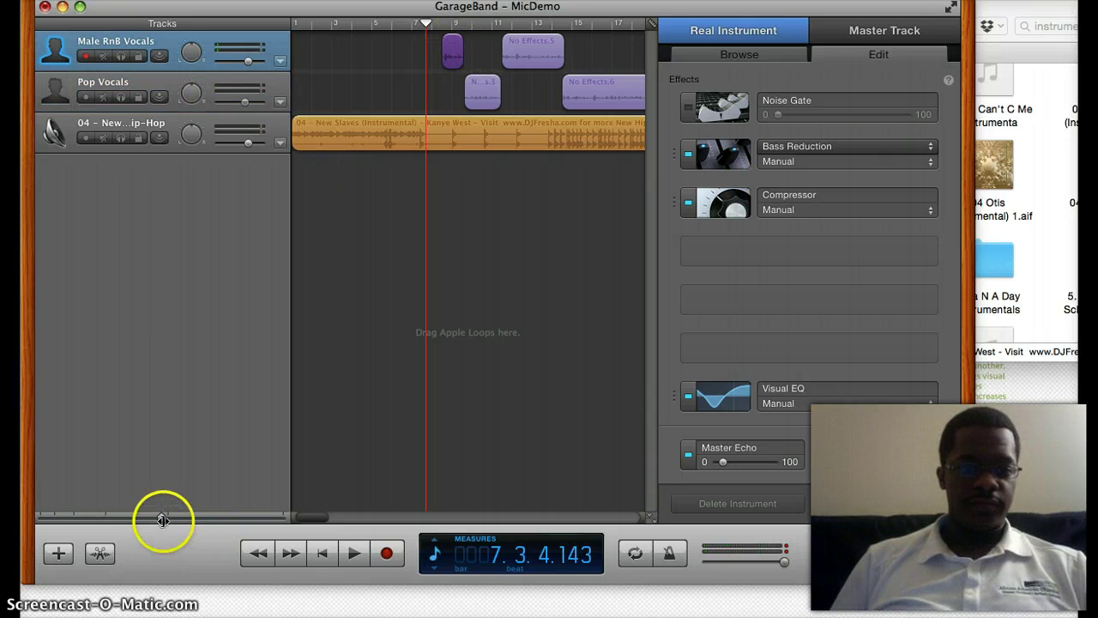
pyautogui.moveTo(163, 521)
pyautogui.mouseDown()
pyautogui.moveTo(142, 520)
pyautogui.moveTo(173, 521)
pyautogui.mouseUp()
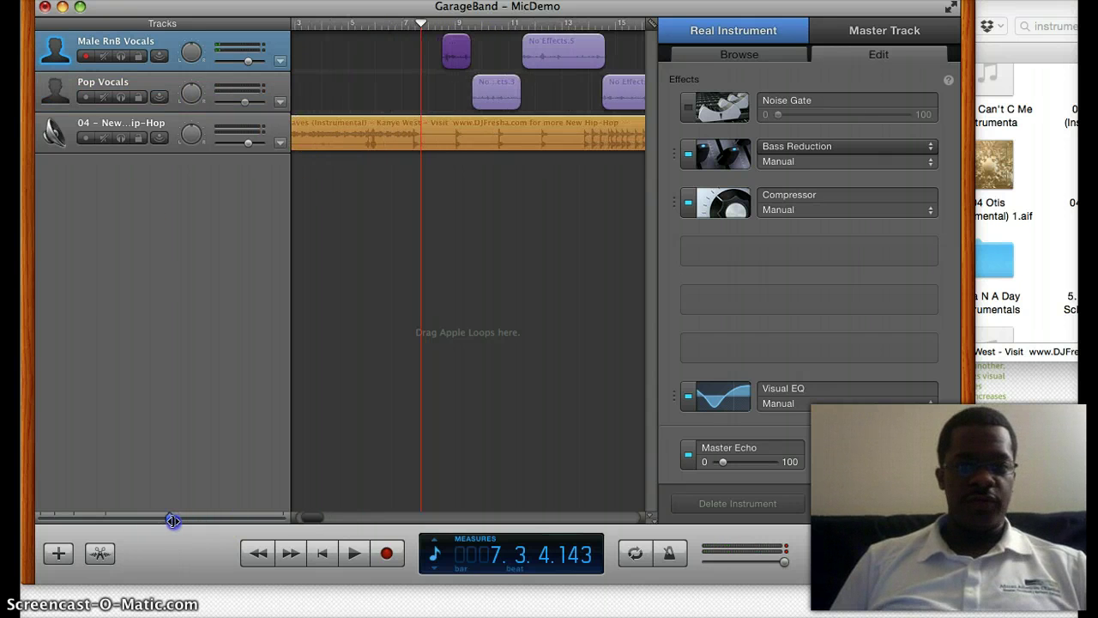
pyautogui.click(561, 310)
pyautogui.click(468, 52)
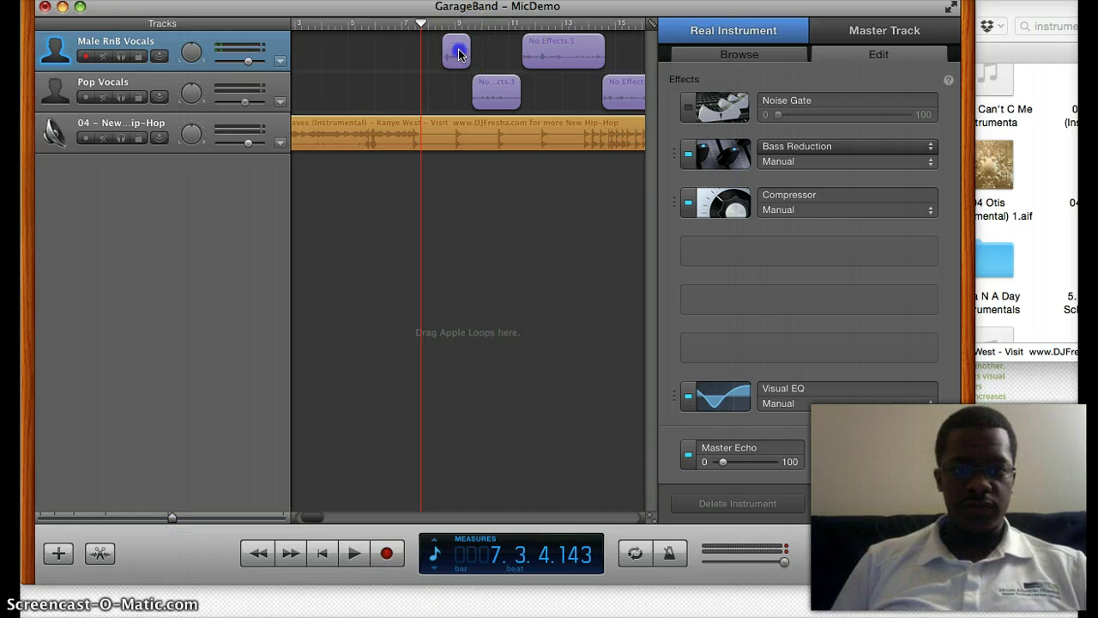
pyautogui.click(387, 29)
pyautogui.press('space')
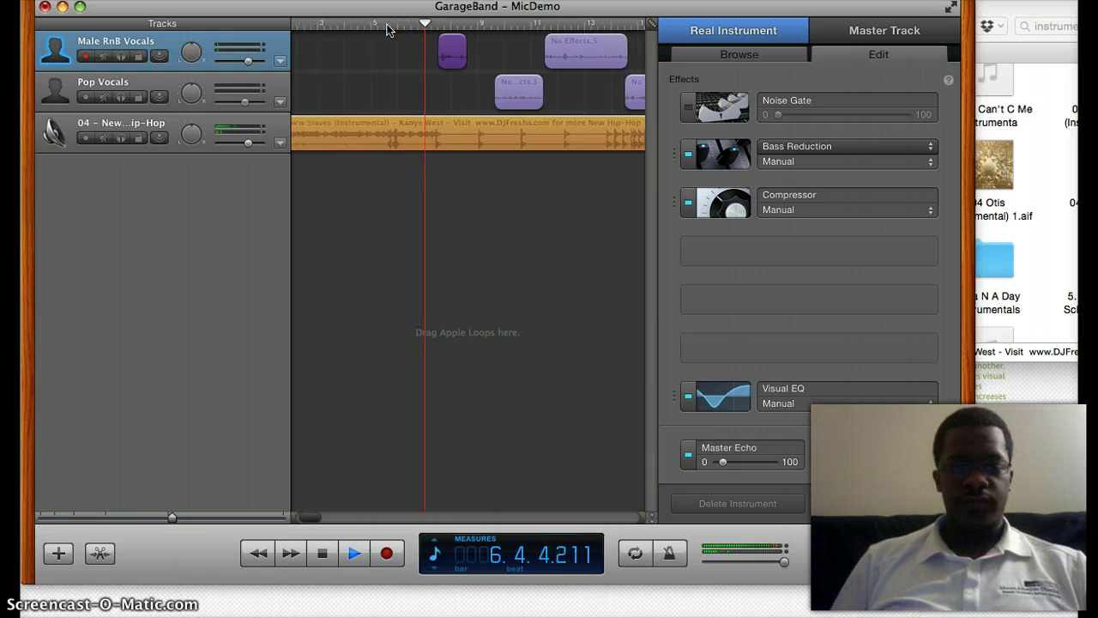
# Move the first Pop Vocals region earlier so it starts at about measure 9, beat 2, and play from there
pyautogui.click(490, 146)
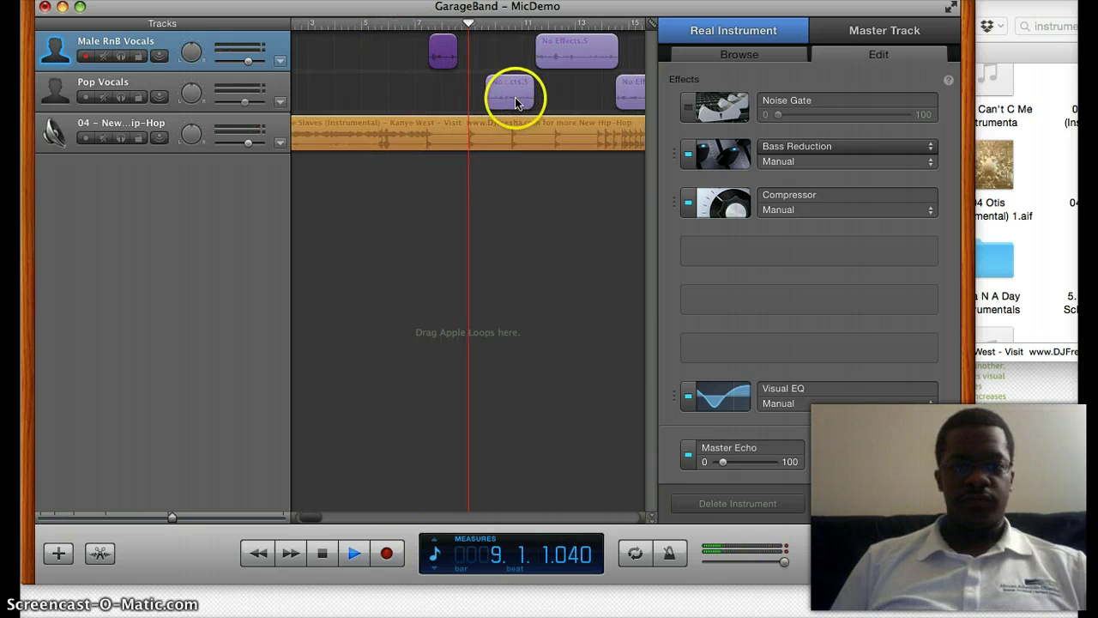
pyautogui.click(509, 100)
pyautogui.press('space')
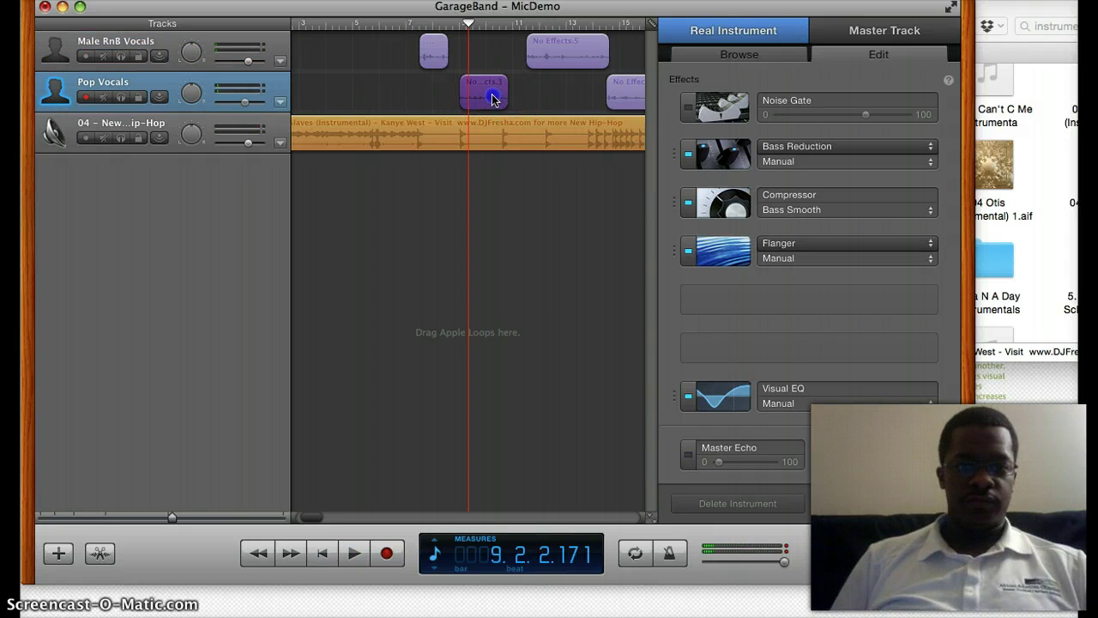
pyautogui.moveTo(474, 39); pyautogui.dragTo(461, 24)
pyautogui.click(505, 86)
pyautogui.press('space')
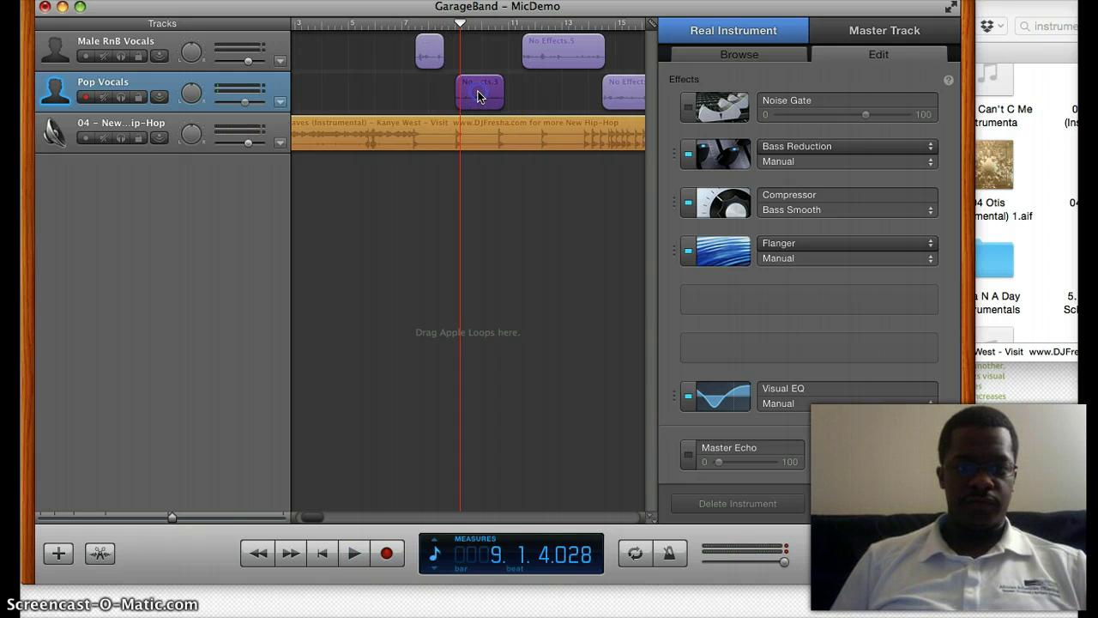
pyautogui.moveTo(173, 516); pyautogui.dragTo(207, 516)
pyautogui.moveTo(498, 98); pyautogui.dragTo(531, 100)
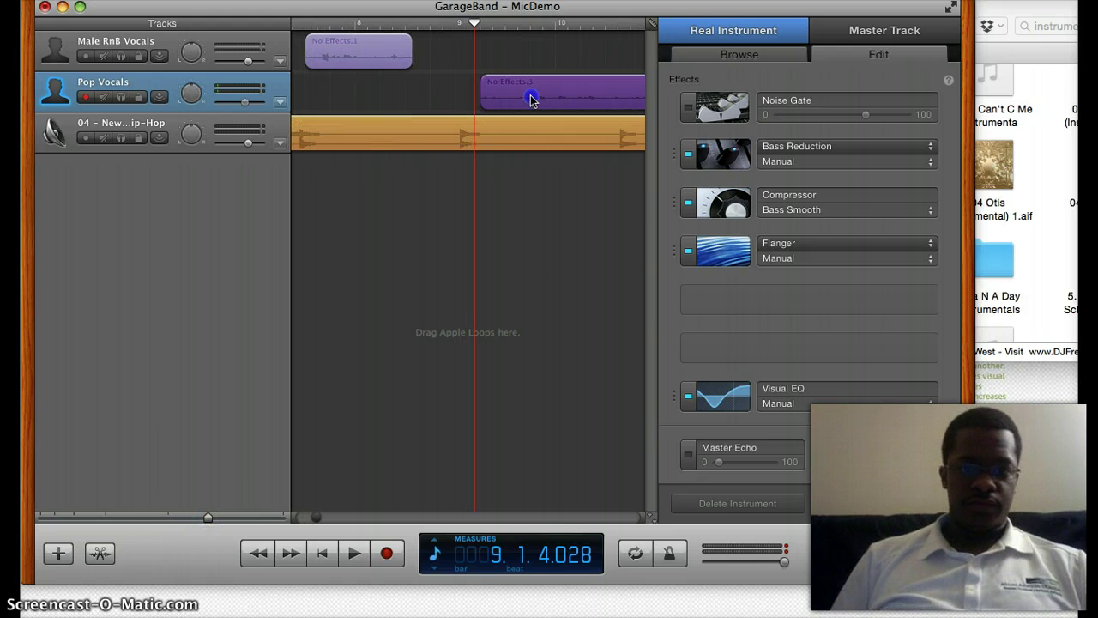
pyautogui.press('space')
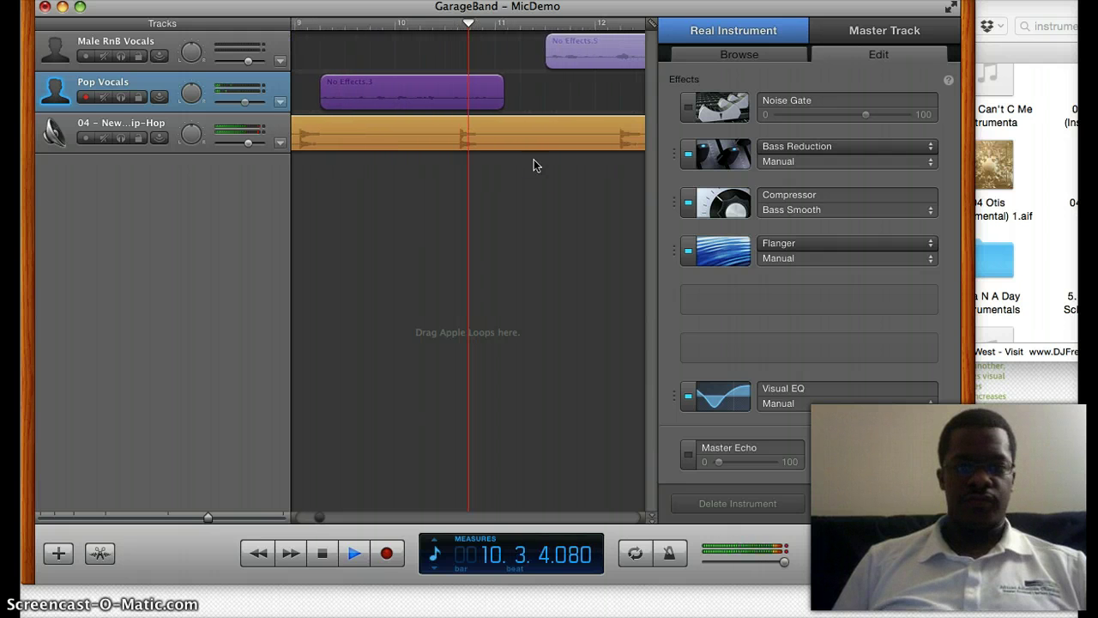
# Move the second Male RnB Vocals region about a third of a measure earlier, and play to about measure 14, beat 3
pyautogui.press('space')
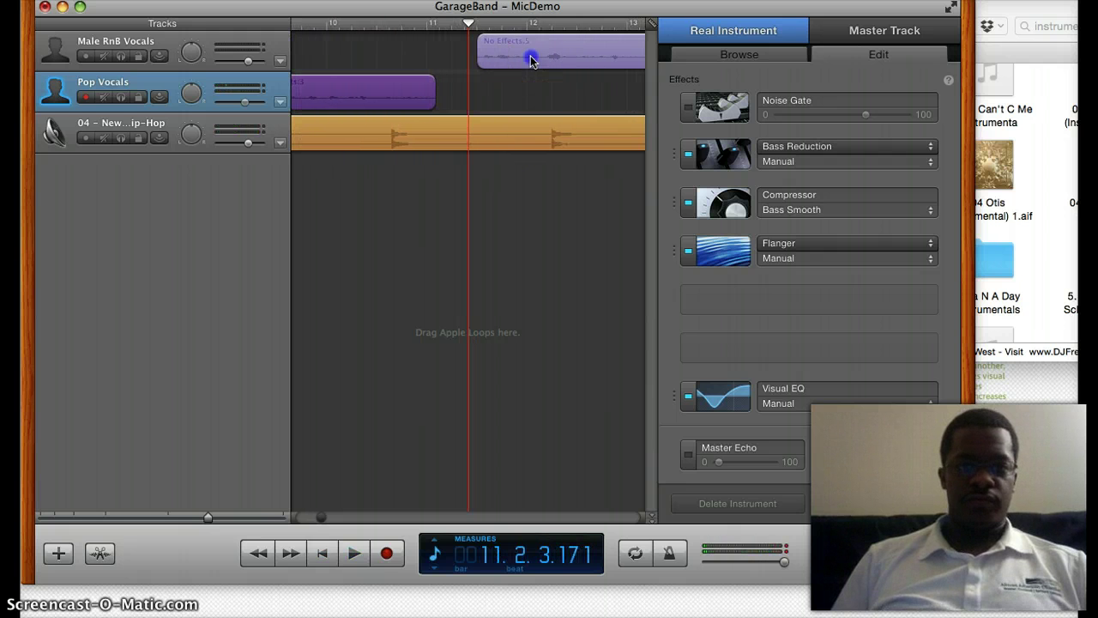
pyautogui.moveTo(529, 52); pyautogui.dragTo(493, 57)
pyautogui.click(425, 20)
pyautogui.press('space')
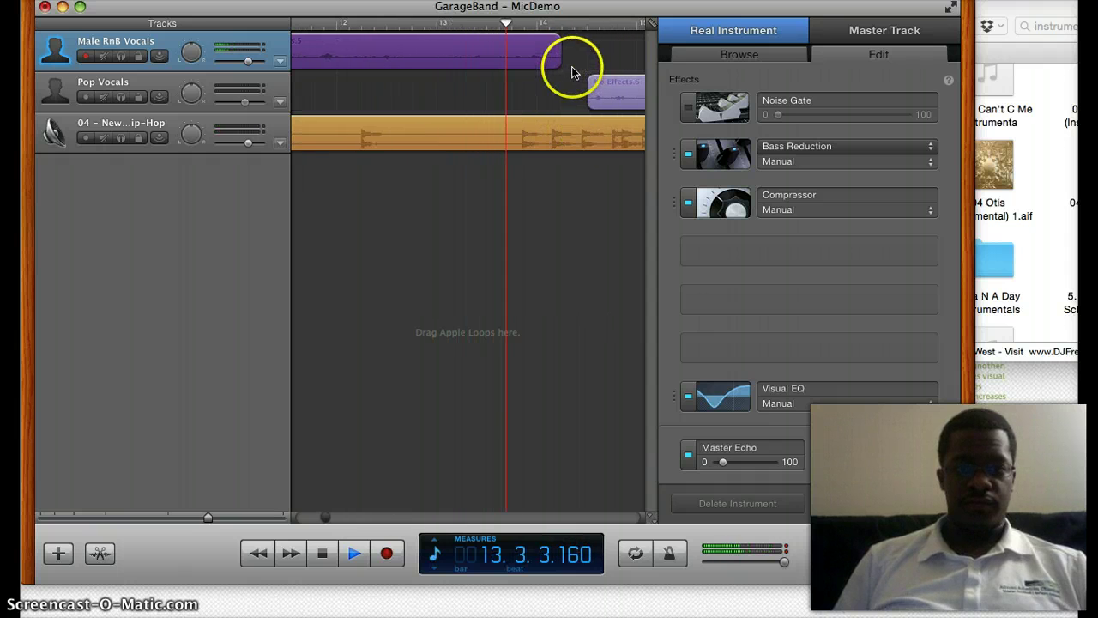
pyautogui.press('space')
pyautogui.press('space')
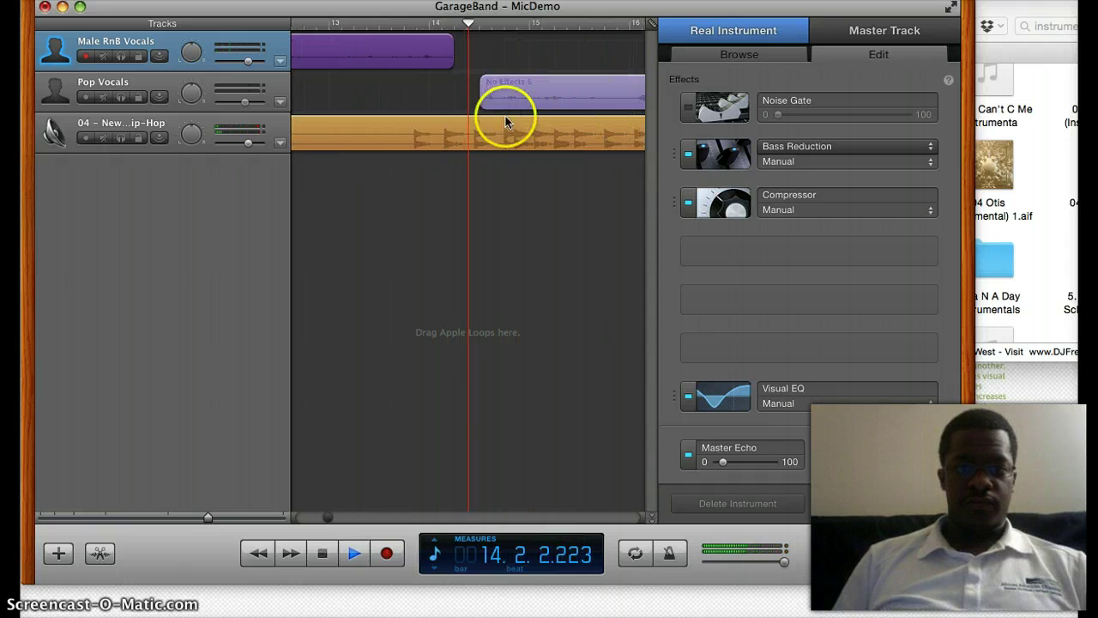
pyautogui.press('space')
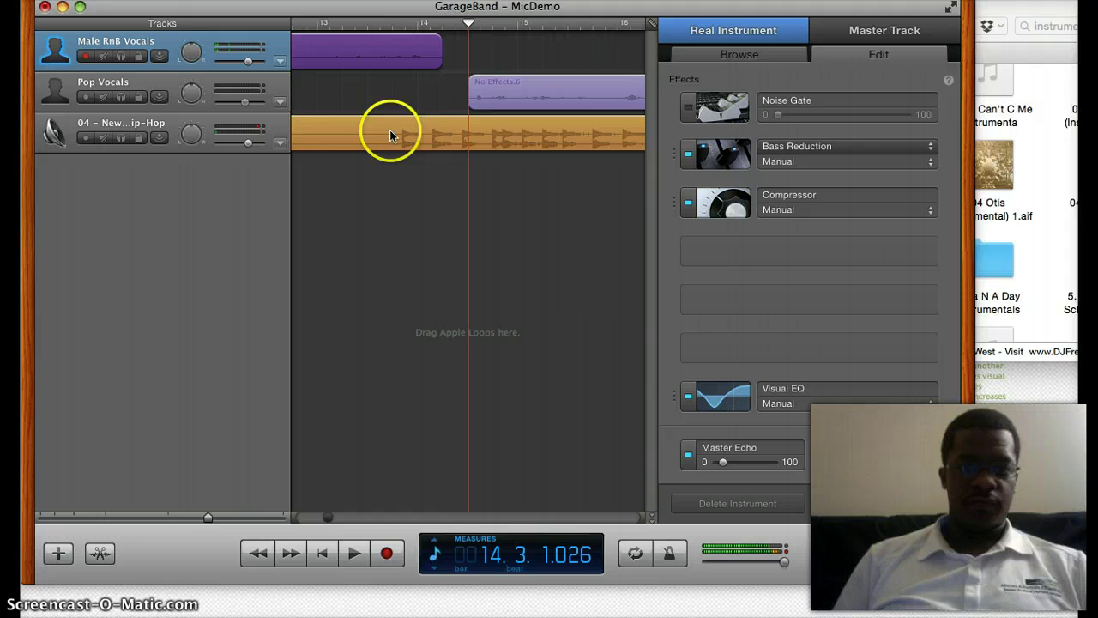
# Show the New Slaves track's volume curve and add two points around measure 14, beat 2, lowering the volume from the second point on
pyautogui.click(157, 117)
pyautogui.click(280, 143)
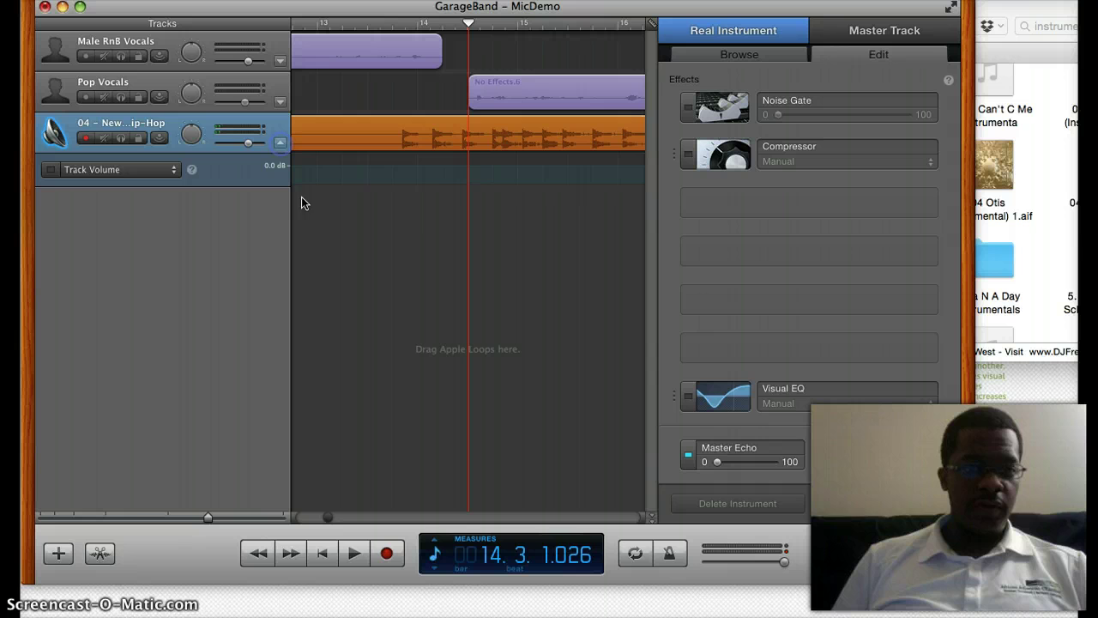
pyautogui.click(435, 172)
pyautogui.click(457, 170)
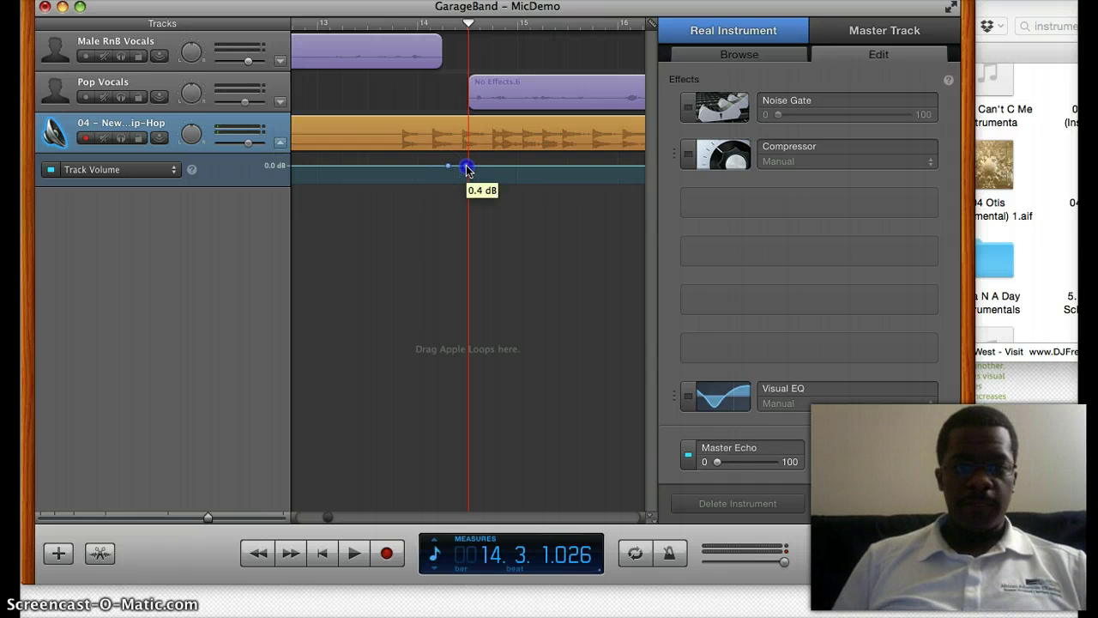
pyautogui.moveTo(467, 169); pyautogui.dragTo(471, 178)
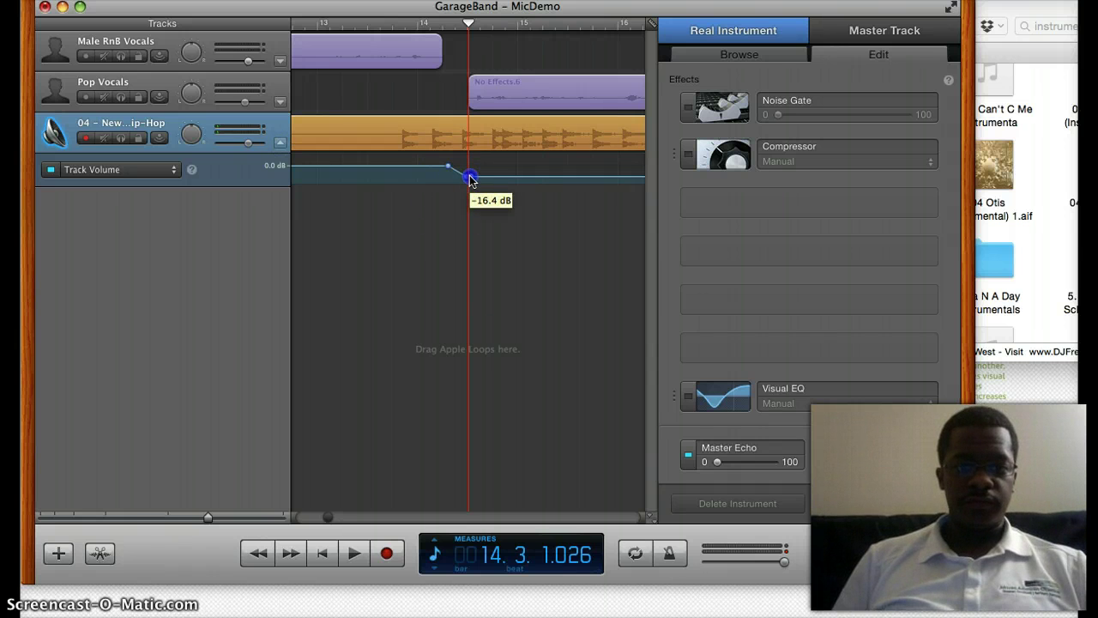
pyautogui.moveTo(467, 176); pyautogui.dragTo(471, 177)
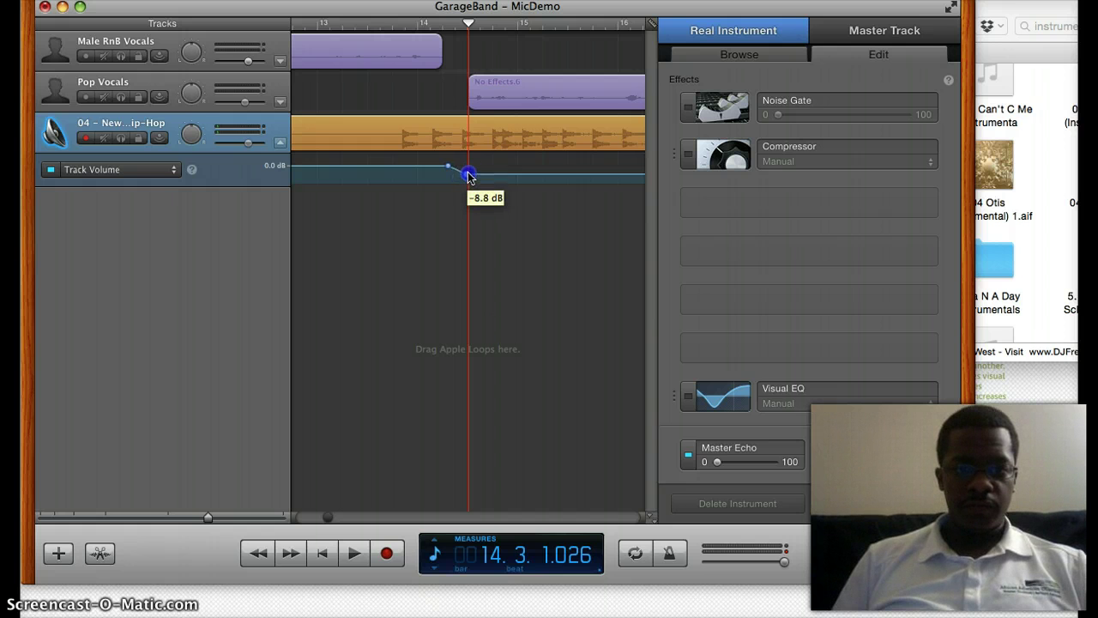
# Play to measure 15, beat 4, split the second Pop Vocals region there, and move its latter part to the Male RnB Vocals track
pyautogui.press('space')
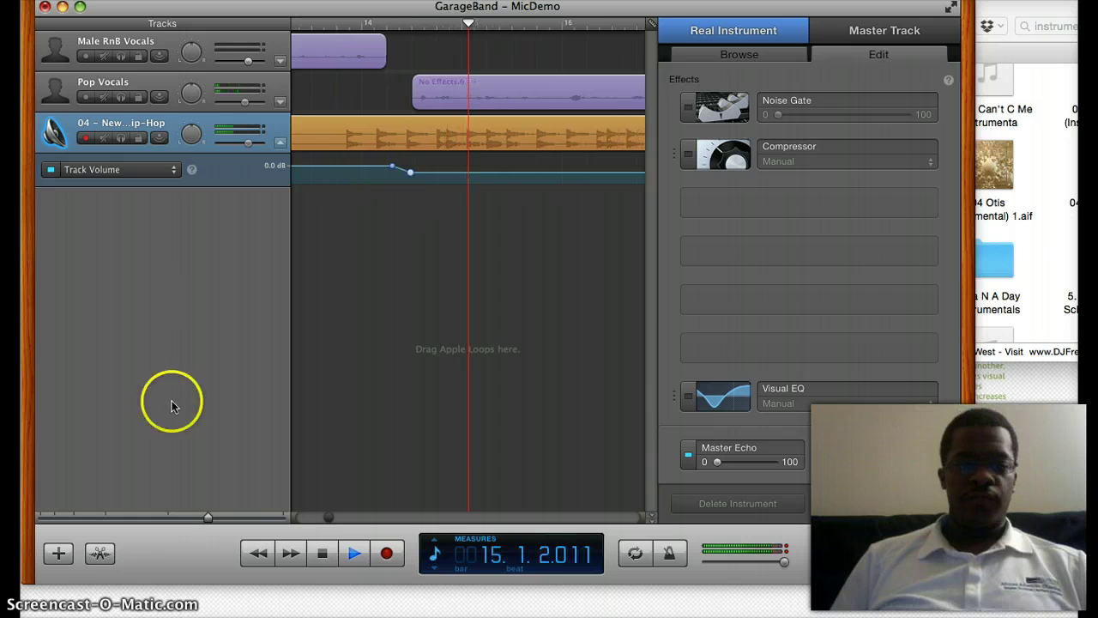
pyautogui.press('space')
pyautogui.moveTo(206, 518)
pyautogui.mouseDown()
pyautogui.moveTo(155, 518)
pyautogui.moveTo(186, 518)
pyautogui.mouseUp()
pyautogui.press('space')
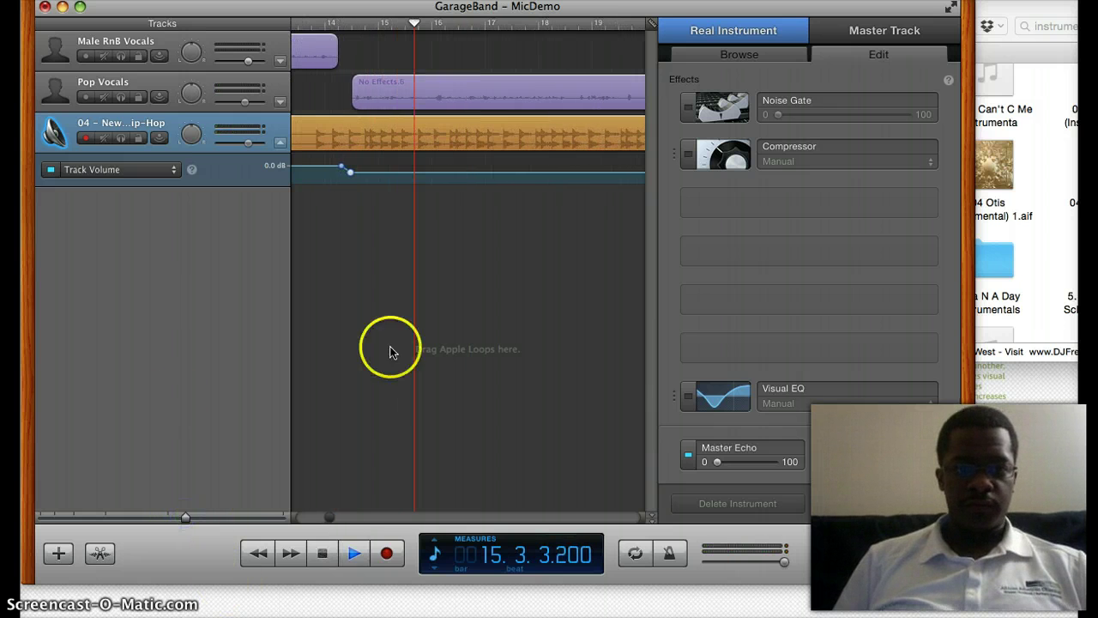
pyautogui.press('space')
pyautogui.click(164, 79)
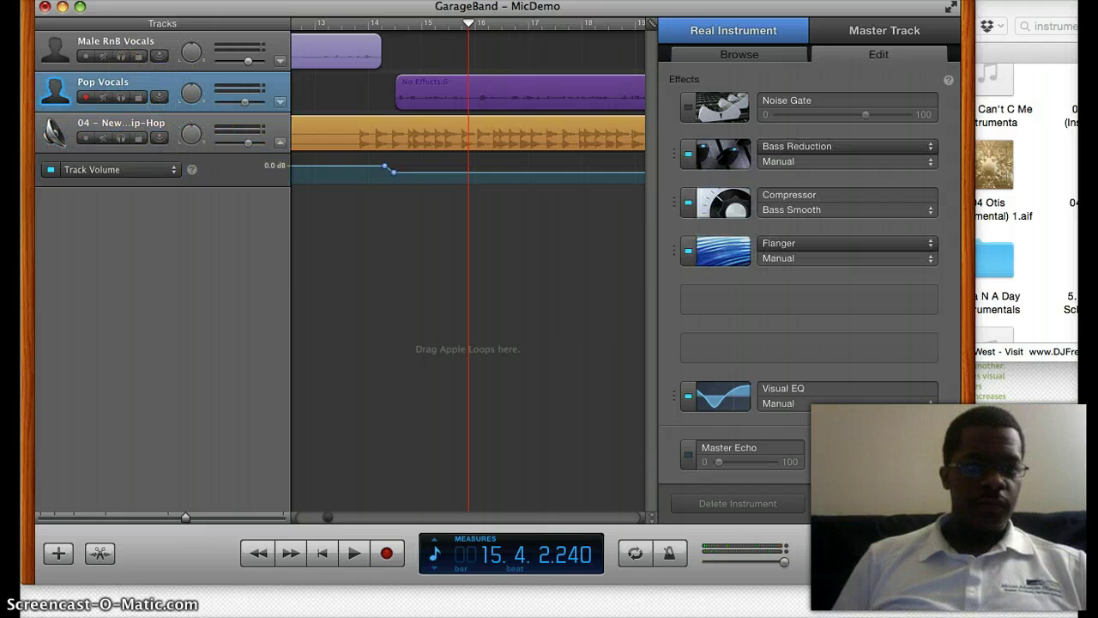
pyautogui.click(213, 183)
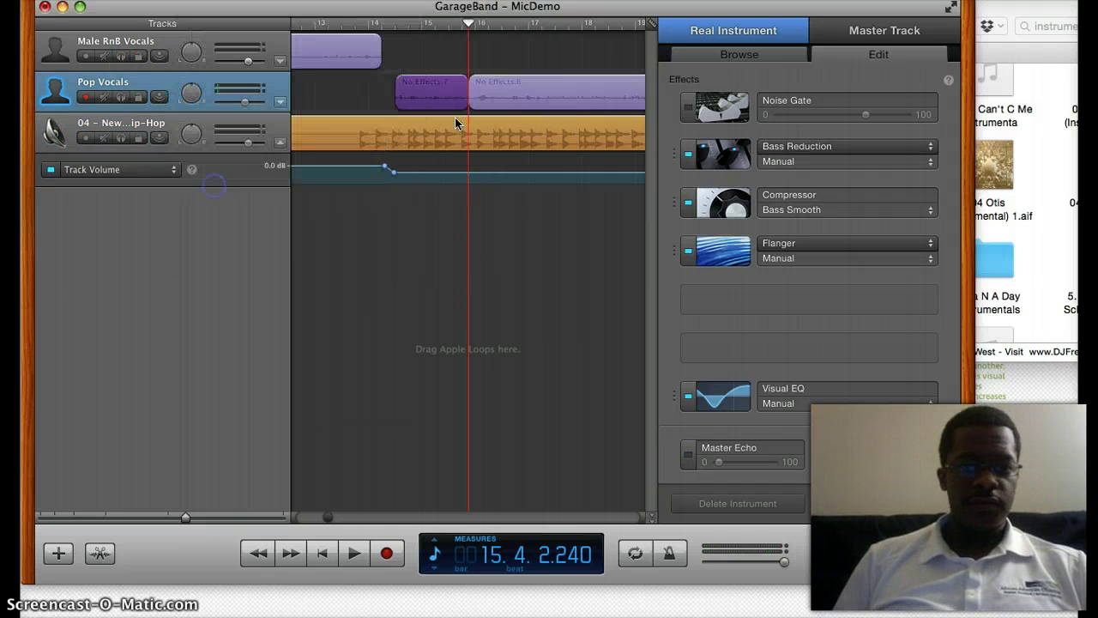
pyautogui.moveTo(534, 109); pyautogui.dragTo(528, 65)
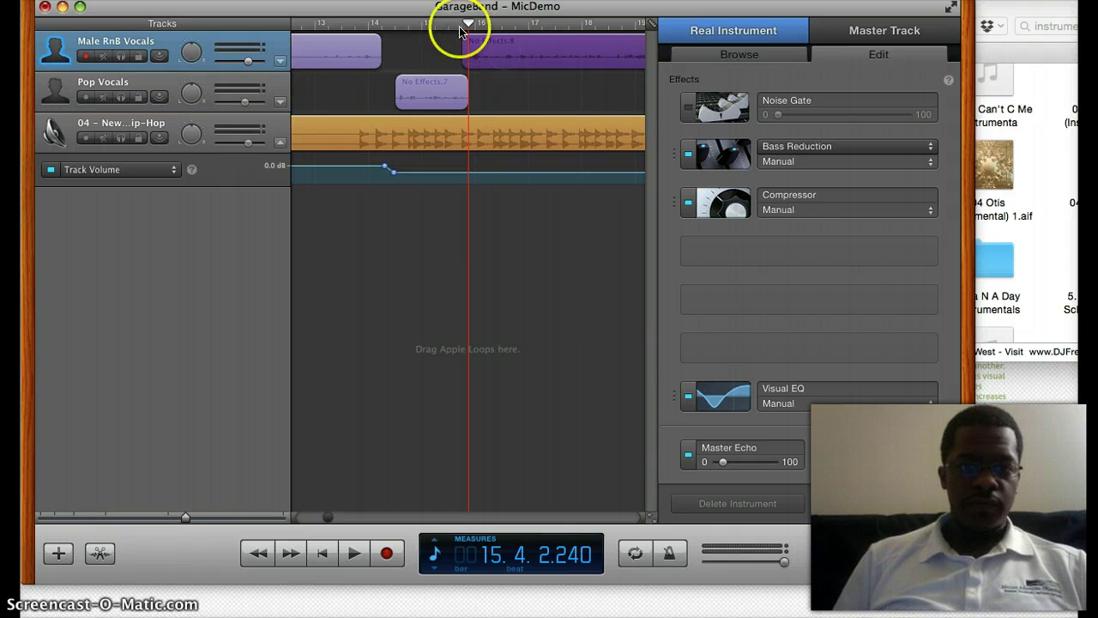
# Play to measure 18, beat 2, split the Male RnB Vocals region there, and move its latter part to the Pop Vocals track
pyautogui.press('space')
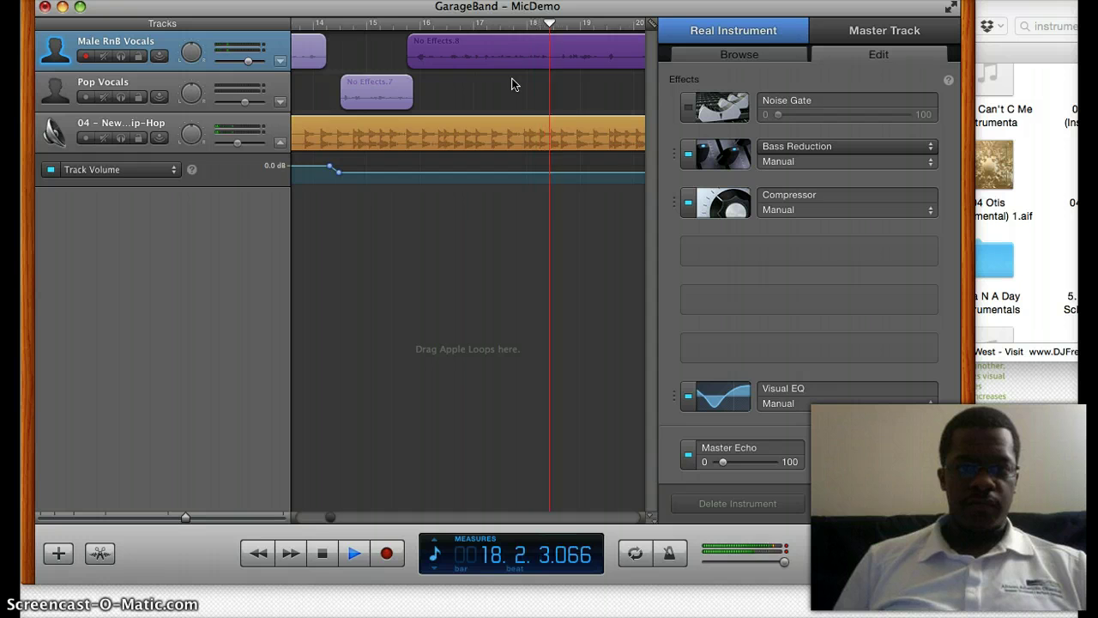
pyautogui.press('space')
pyautogui.click(270, 167)
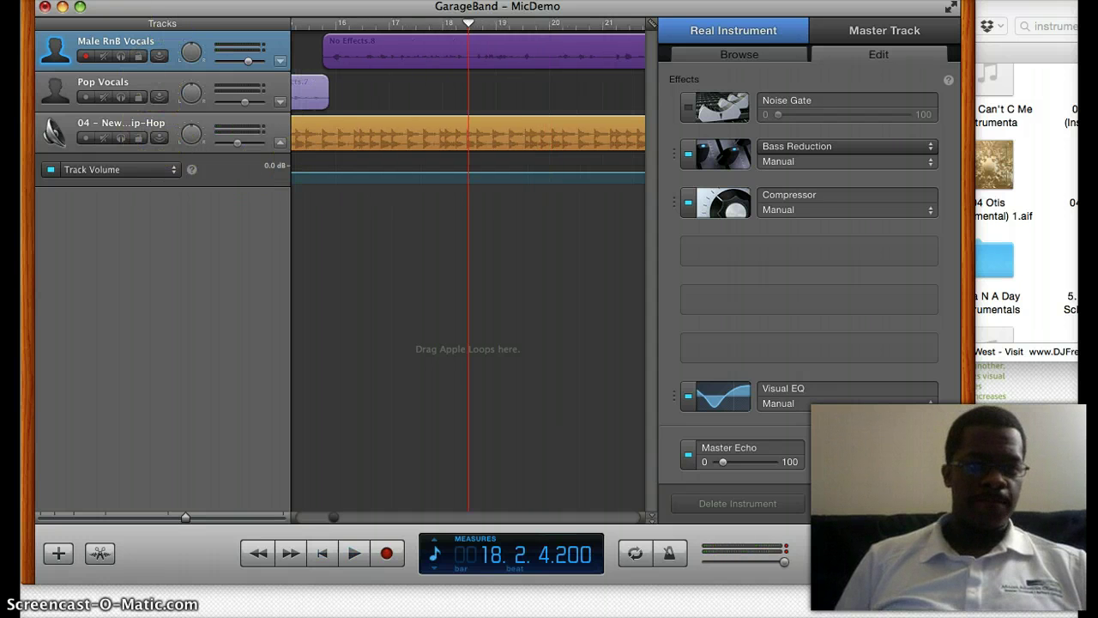
pyautogui.click(225, 0)
pyautogui.moveTo(186, 0)
pyautogui.click(203, 176)
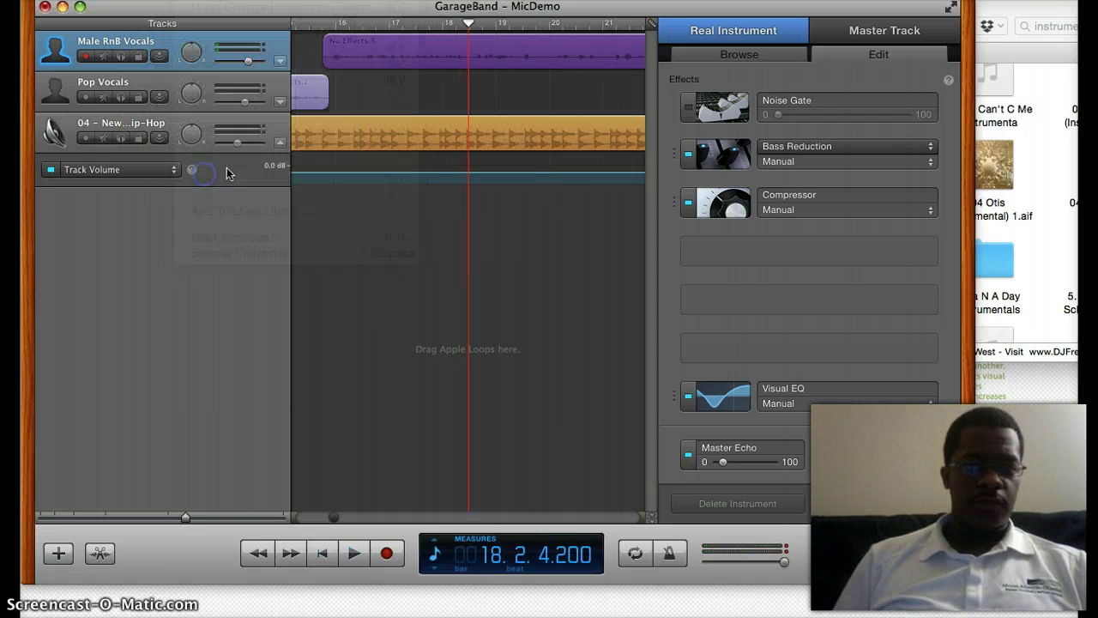
pyautogui.moveTo(544, 49); pyautogui.dragTo(546, 83)
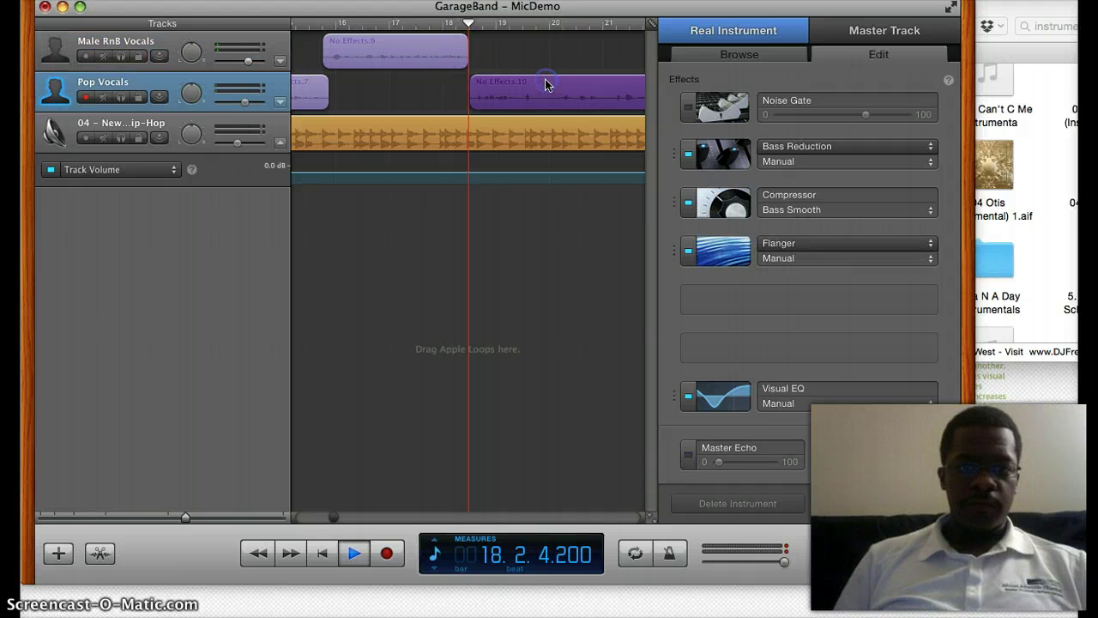
# Play to about measure 20, split the Pop Vocals region there, and move its latter part to the Male RnB Vocals track
pyautogui.press('space')
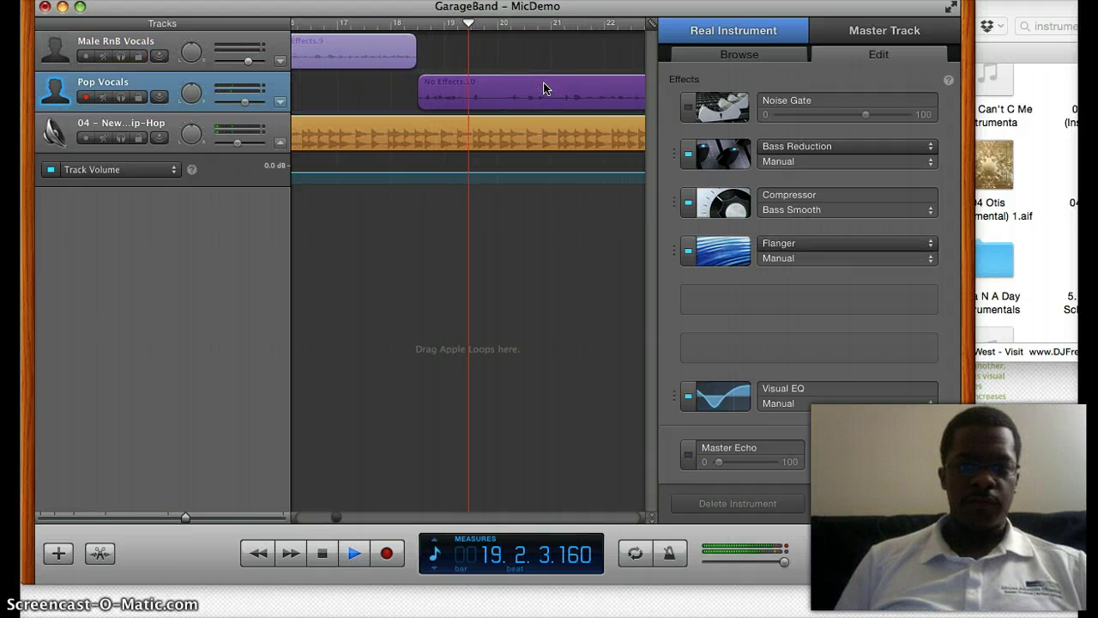
pyautogui.press('space')
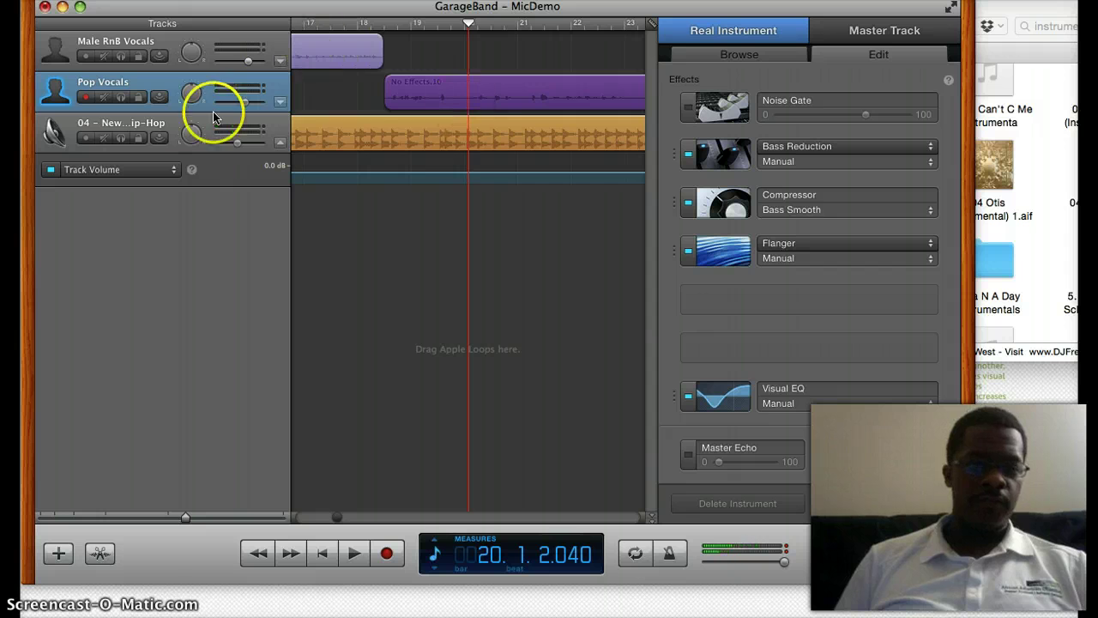
pyautogui.click(232, 0)
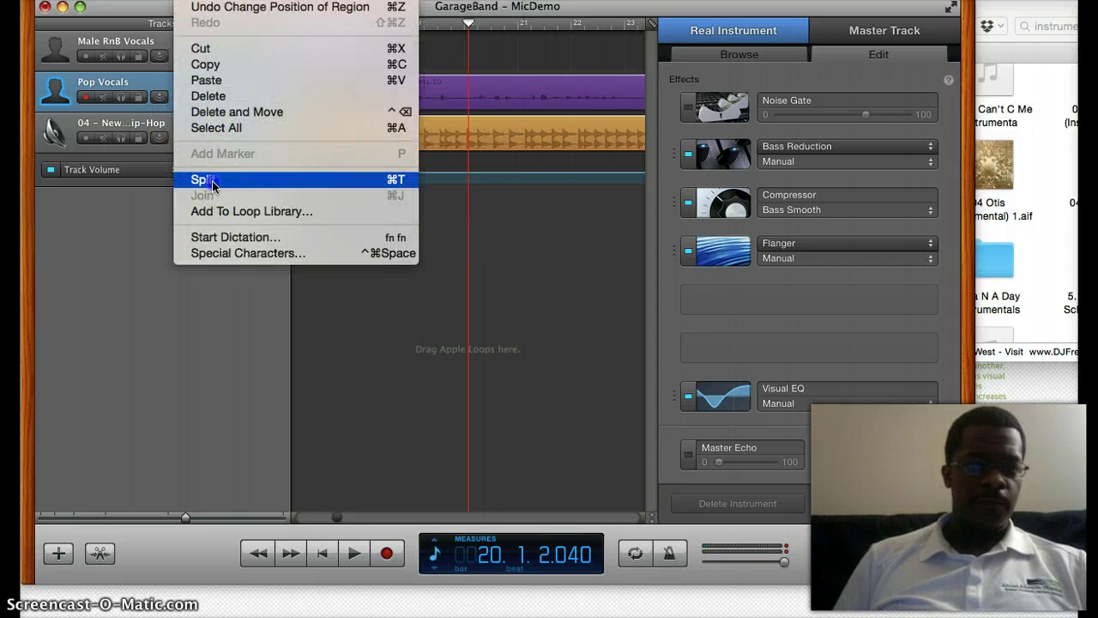
pyautogui.click(211, 179)
pyautogui.moveTo(541, 95); pyautogui.dragTo(543, 62)
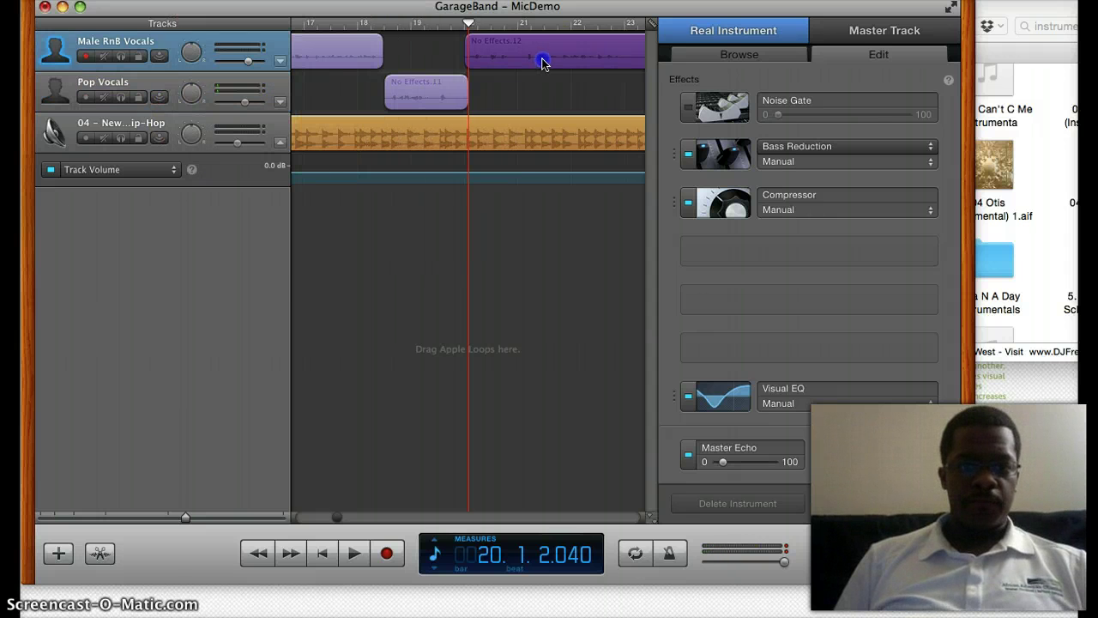
# Play to about measure 23, split the Male RnB Vocals region there, and move its latter part to the Pop Vocals track
pyautogui.press('space')
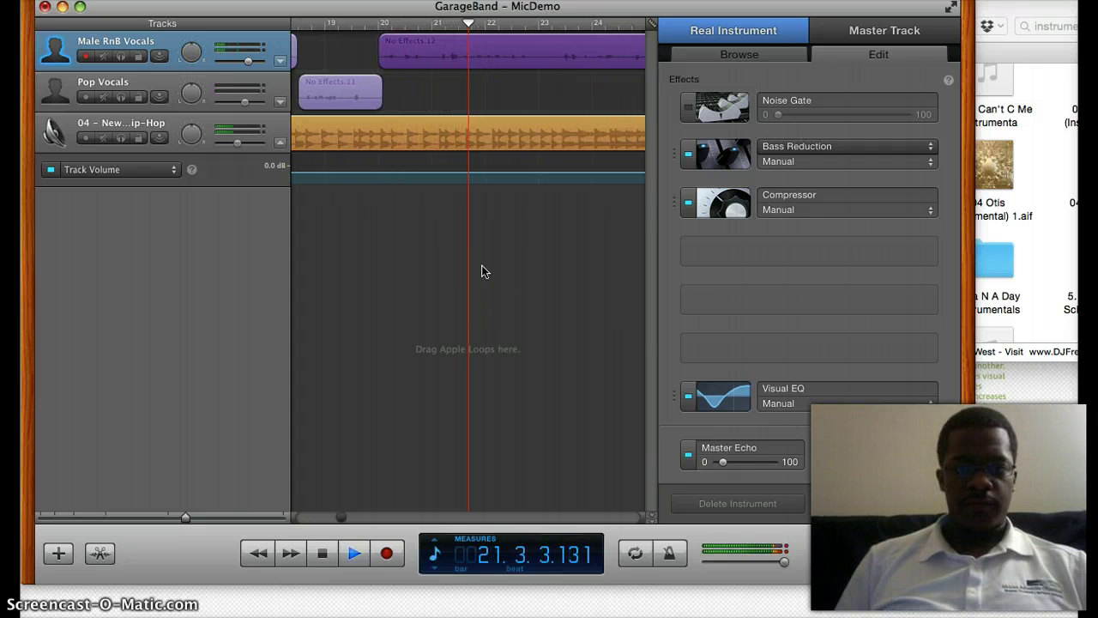
pyautogui.click(412, 226)
pyautogui.click(503, 148)
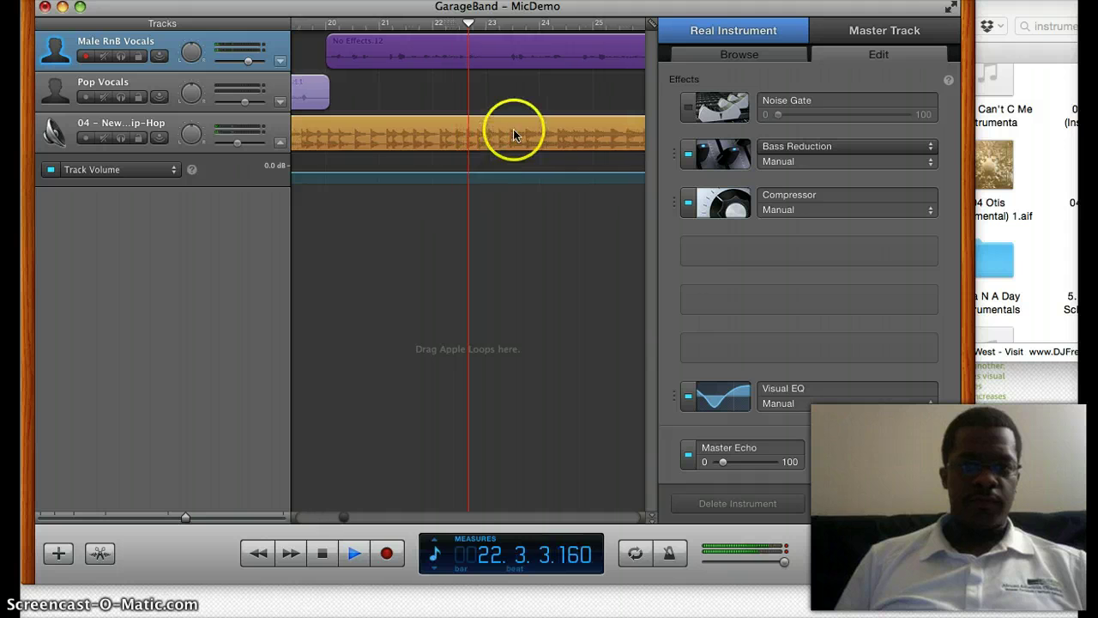
pyautogui.press('space')
pyautogui.click(236, 0)
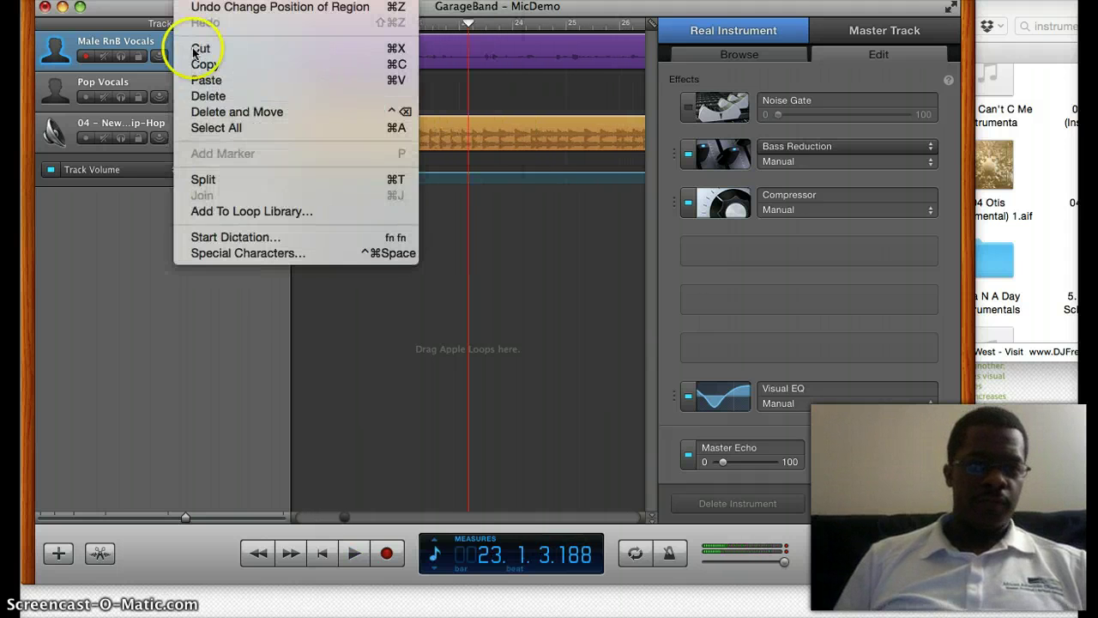
pyautogui.click(208, 179)
pyautogui.moveTo(515, 77); pyautogui.dragTo(514, 81)
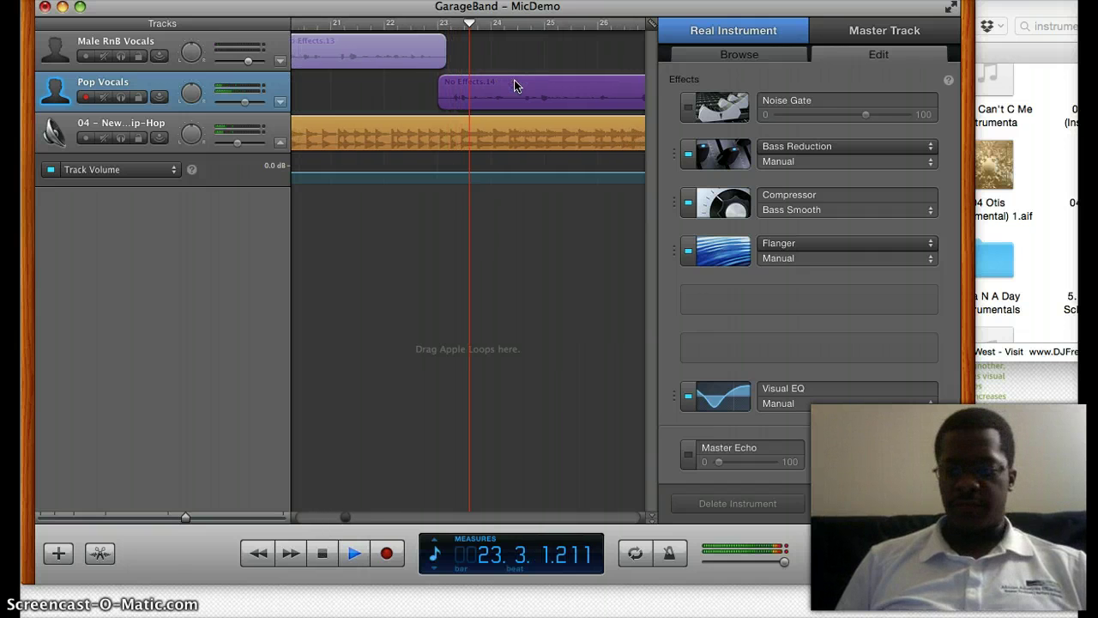
# Add volume curve points at about measures 23 and 24 on the New Slaves track, slightly lowering the volume from measure 24, while playing the song
pyautogui.press('space')
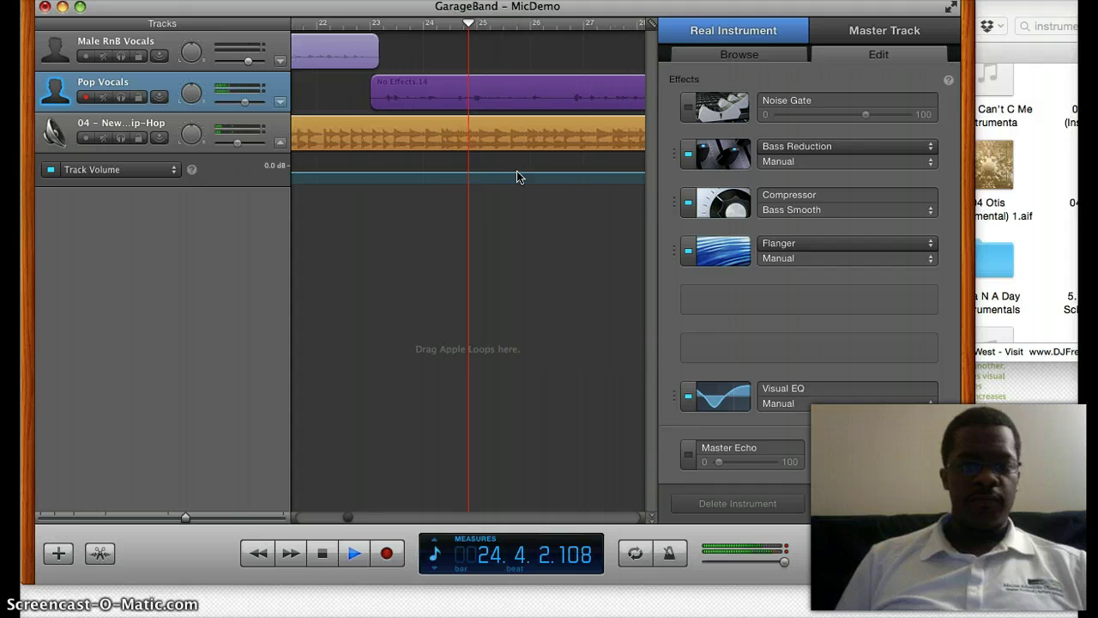
pyautogui.moveTo(515, 176); pyautogui.dragTo(384, 179)
pyautogui.click(383, 174)
pyautogui.click(324, 173)
pyautogui.press('space')
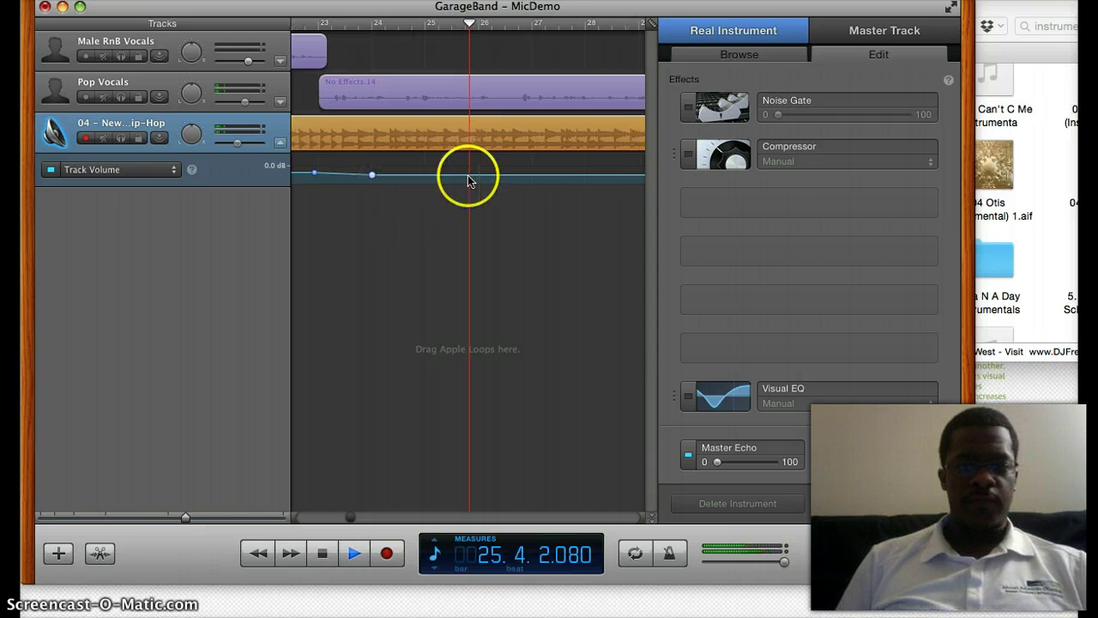
pyautogui.press('space')
# Zoom out the timeline to view the whole vocal arrangement, and show the instrument browser for the New Slaves track
pyautogui.moveTo(184, 518); pyautogui.dragTo(146, 517)
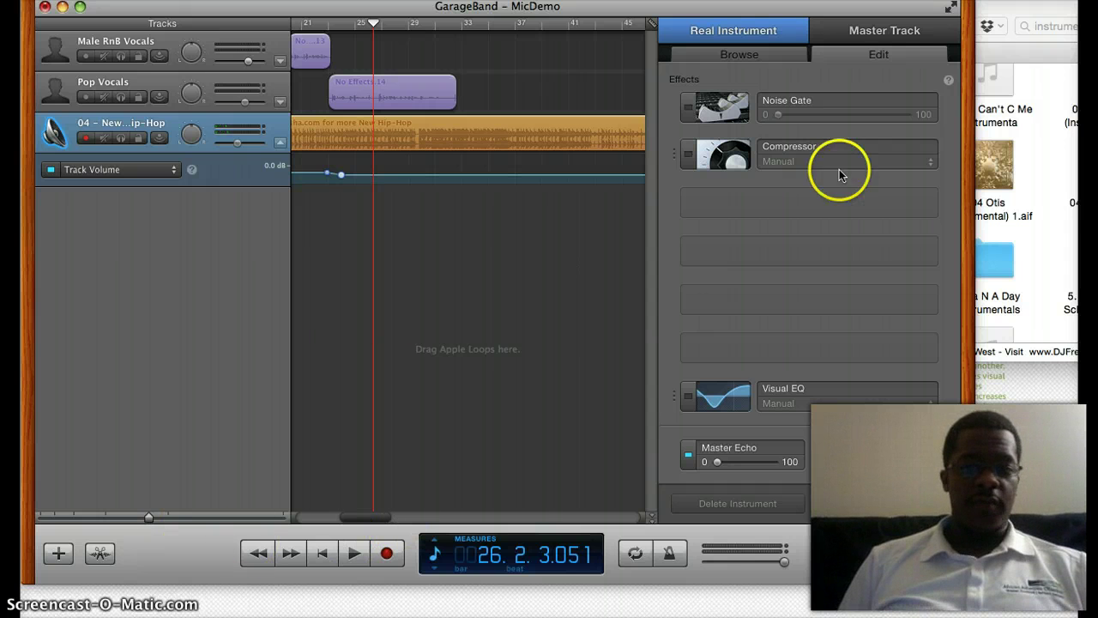
pyautogui.click(741, 55)
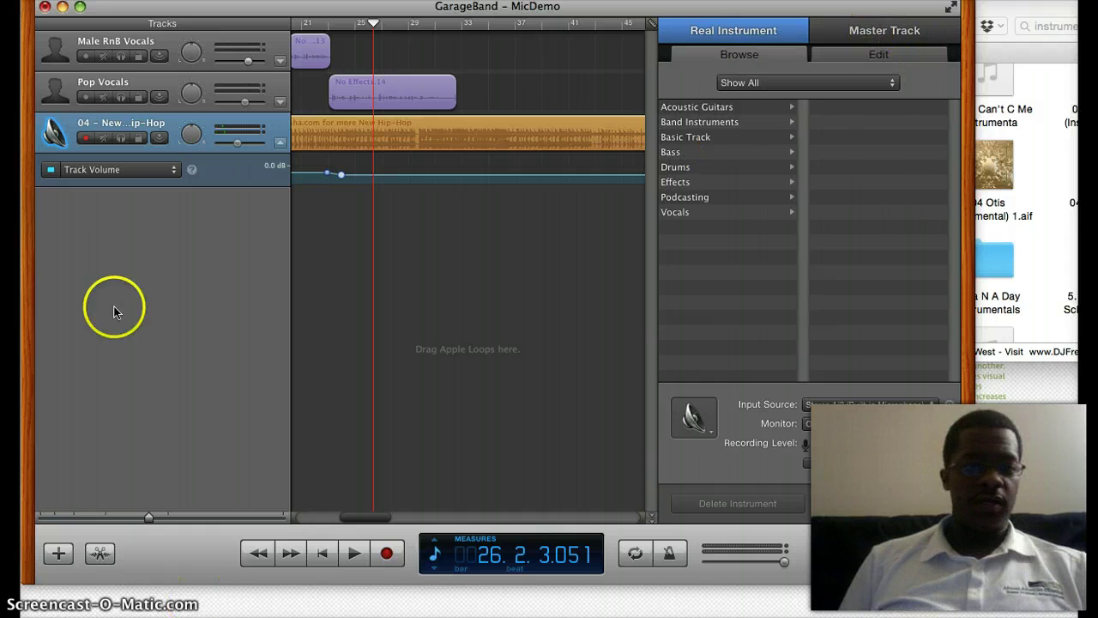
pyautogui.hscroll(-10, 421, 373)
pyautogui.hscroll(3, 425, 316)
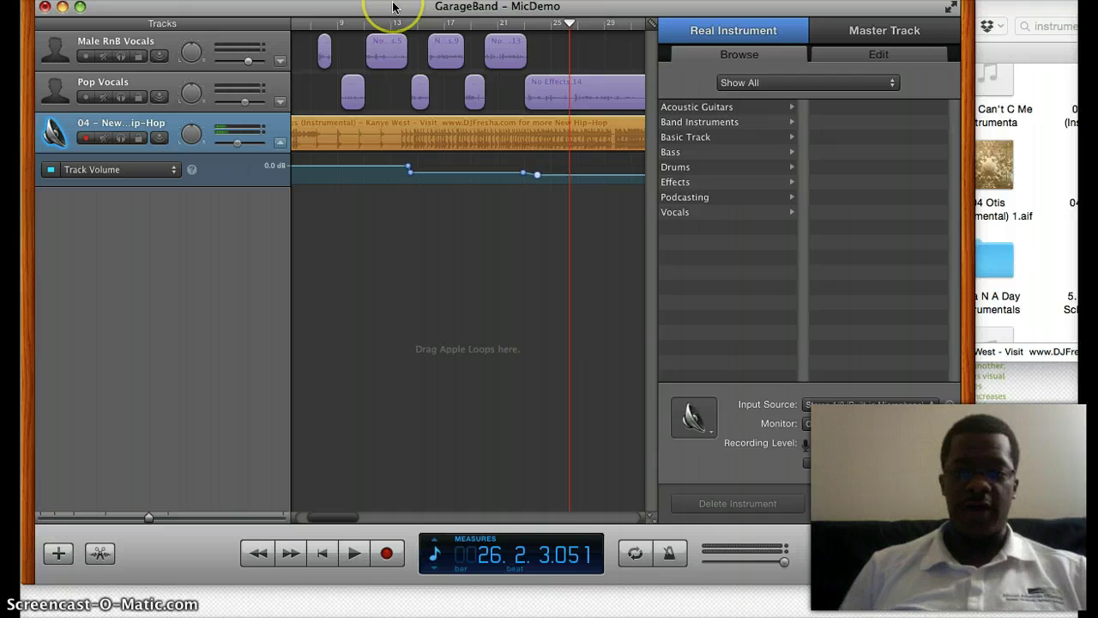
# Return the playhead to the start of the song at measure 1
pyautogui.click(308, 23)
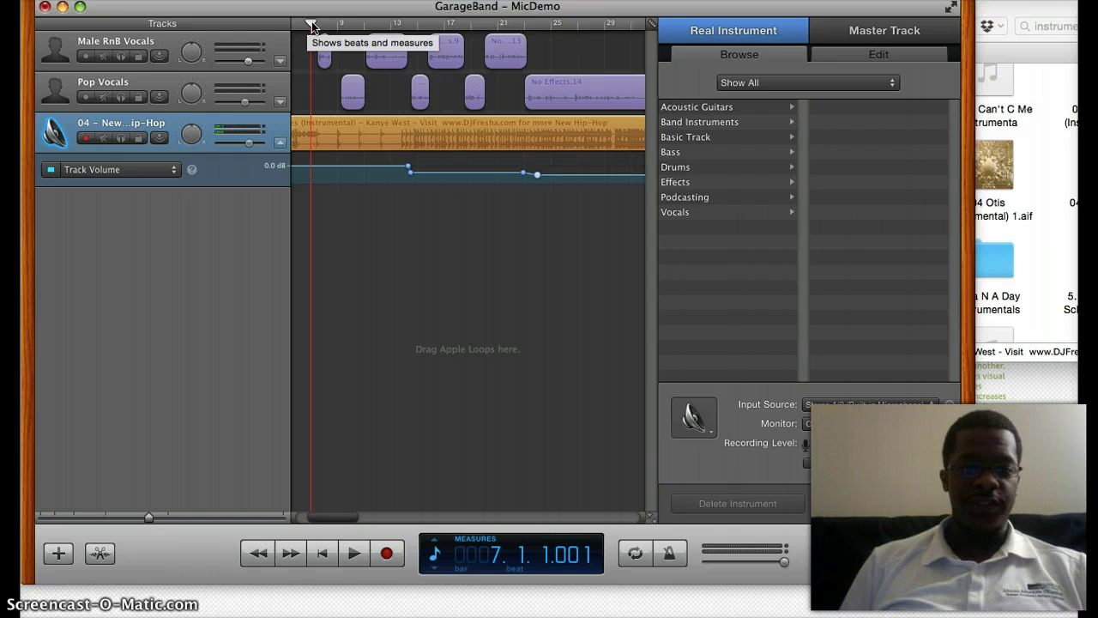
pyautogui.click(352, 152)
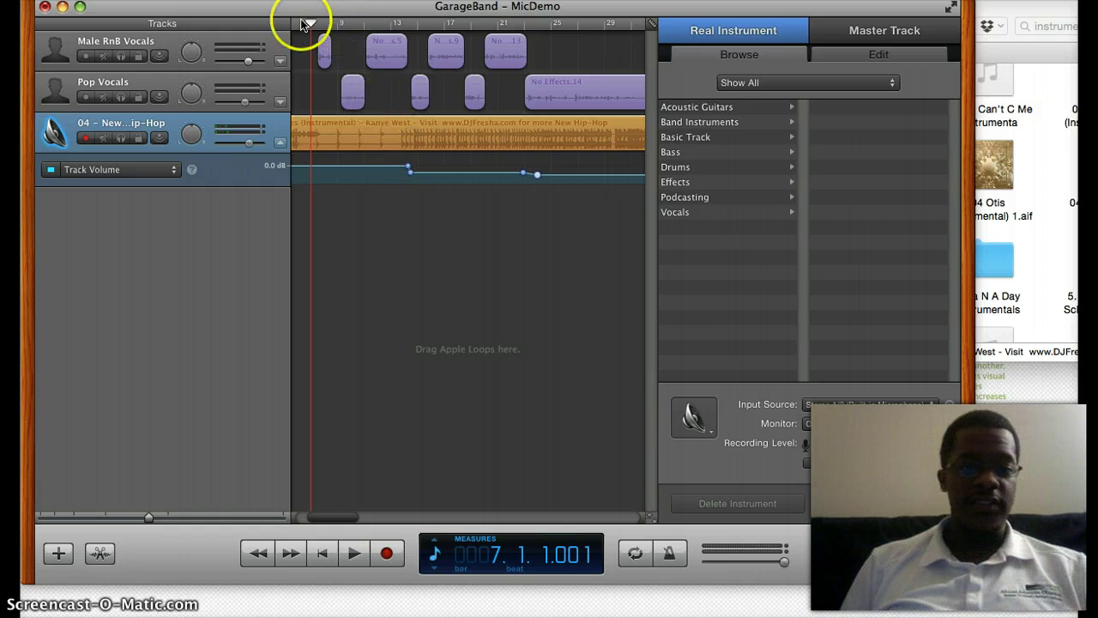
pyautogui.moveTo(309, 24); pyautogui.dragTo(249, 17)
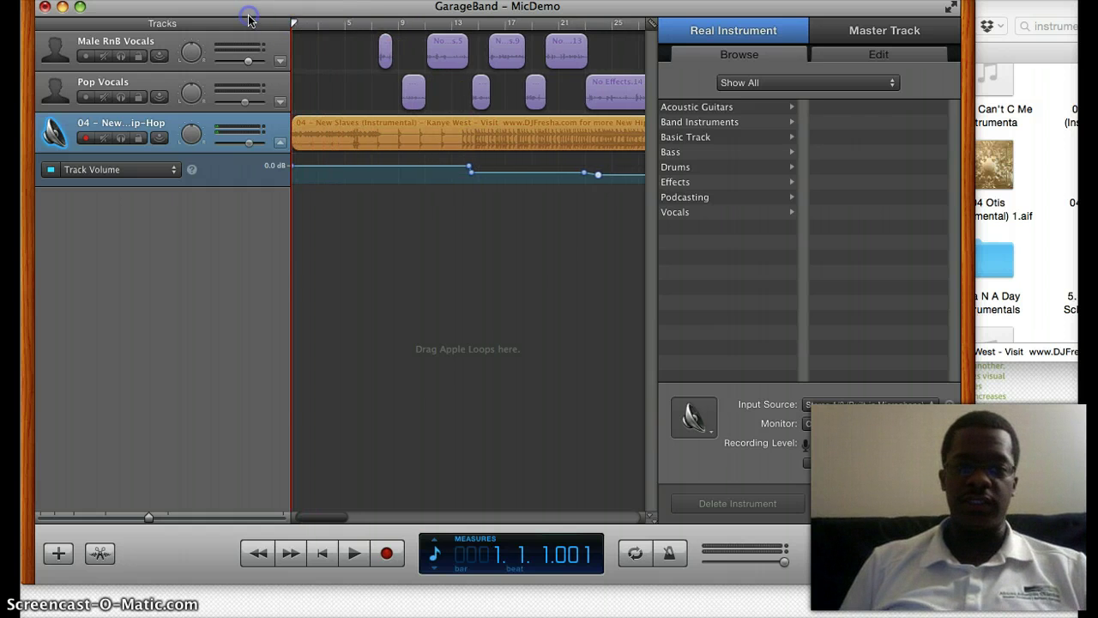